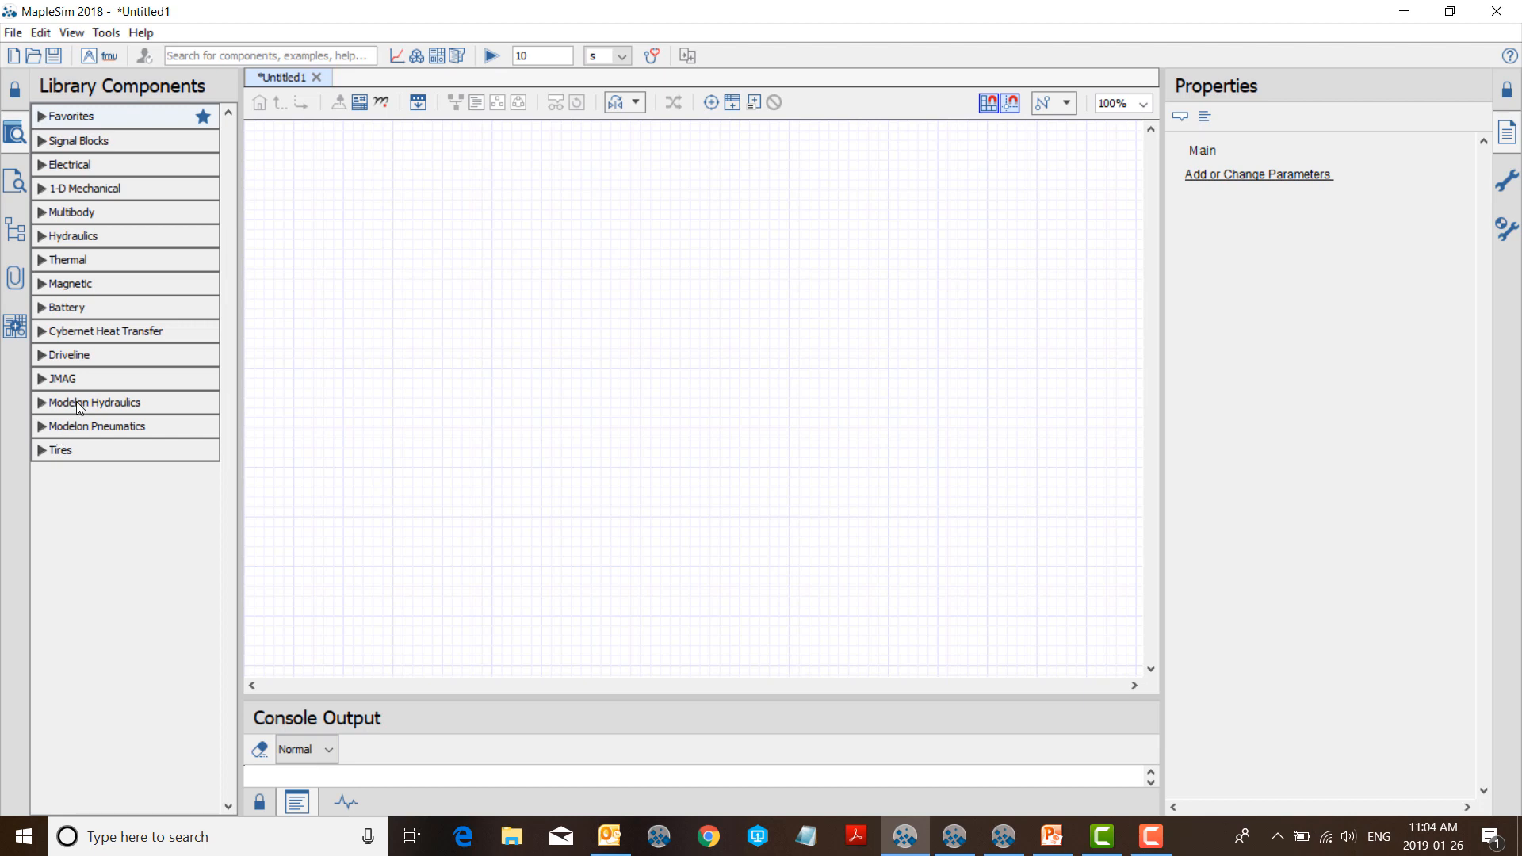
# Browse the common components in the Signal Blocks library, then collapse the library again
pyautogui.click(41, 140)
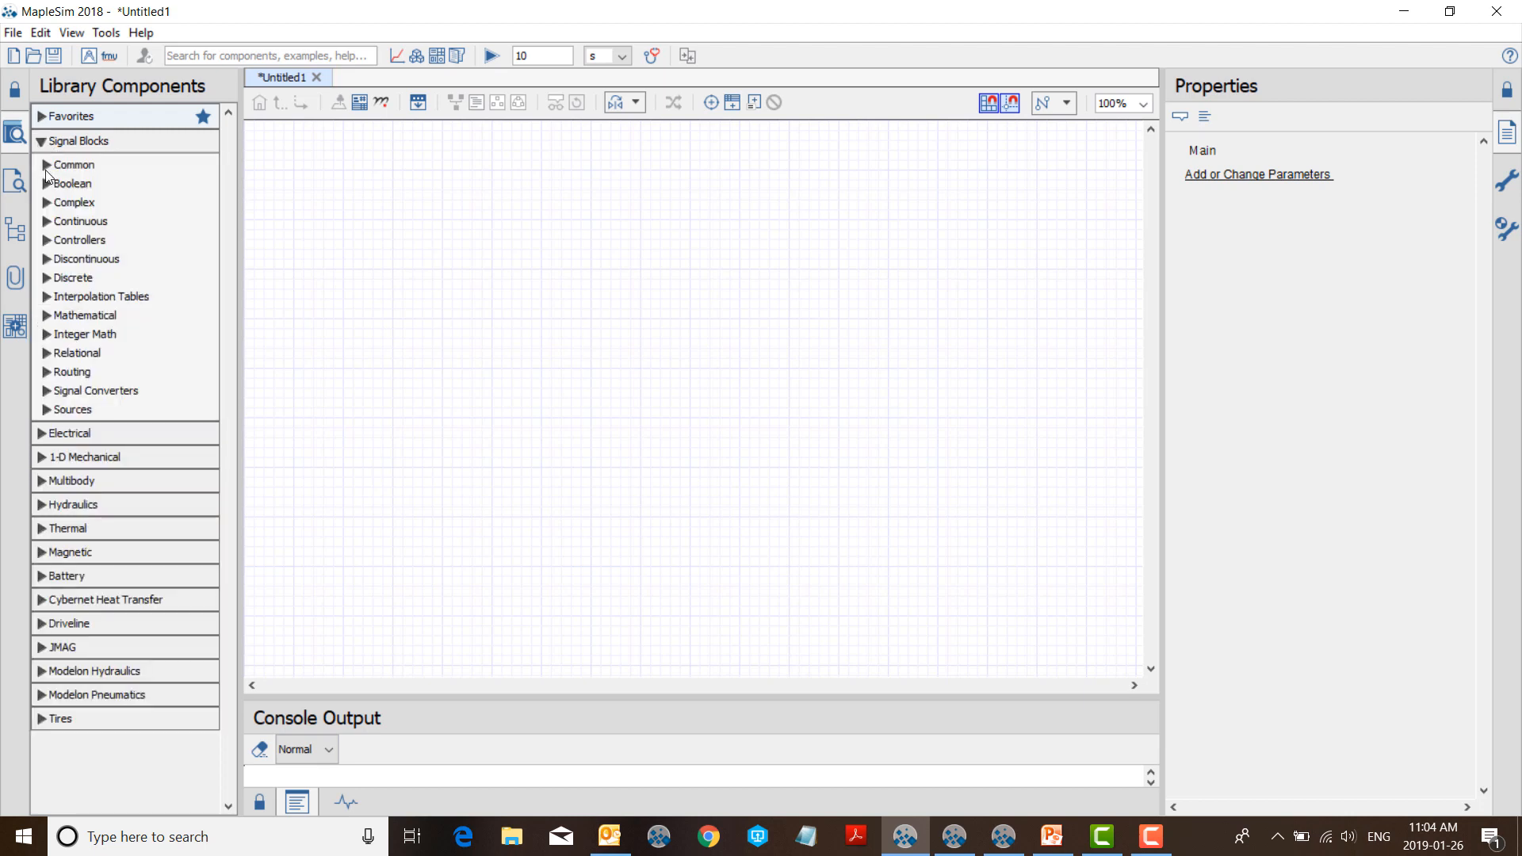
pyautogui.click(46, 165)
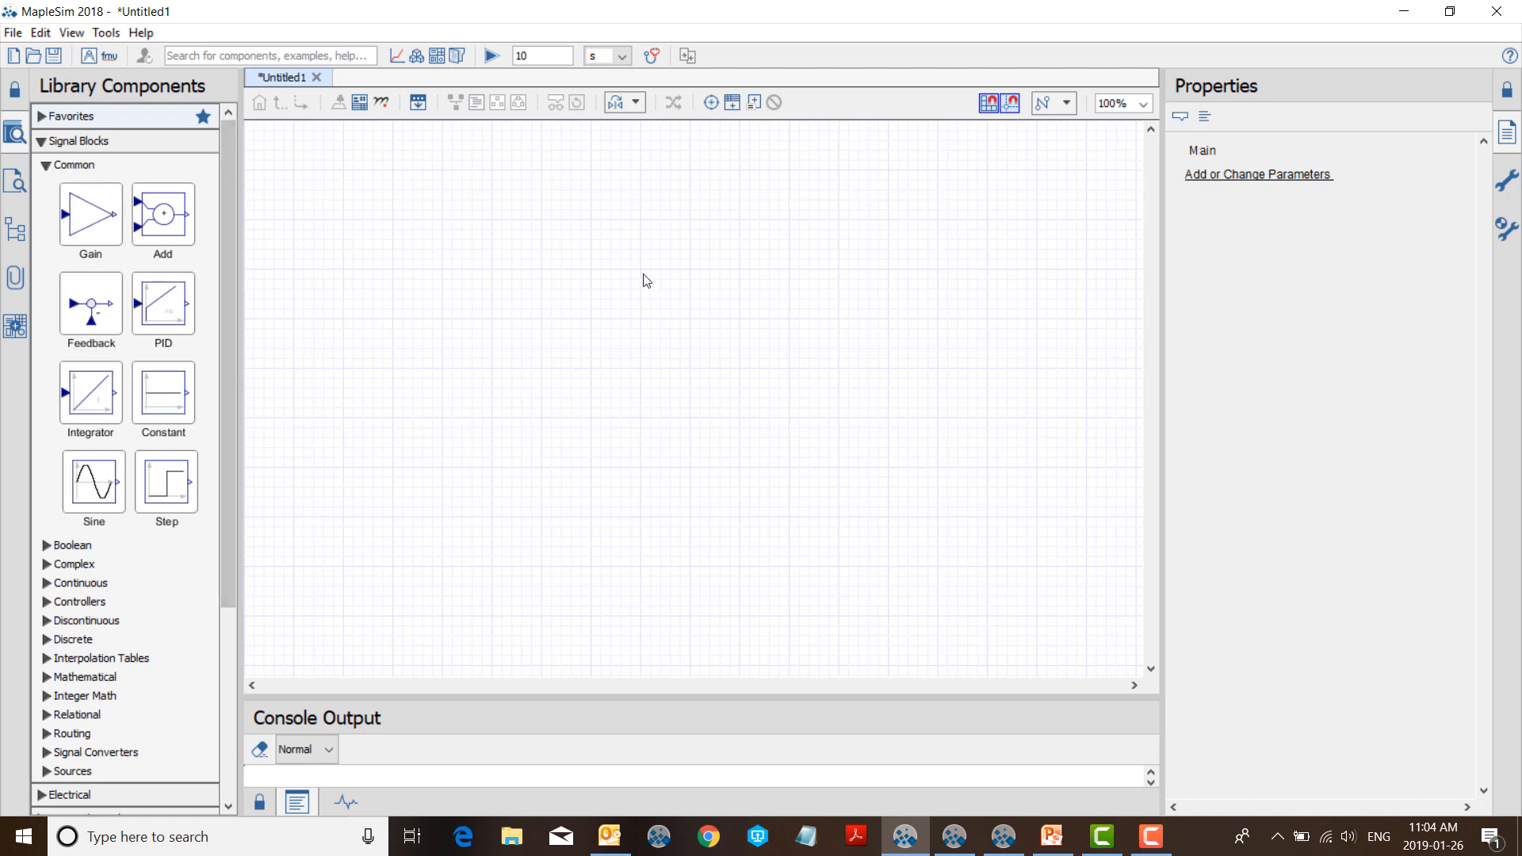
pyautogui.click(46, 165)
pyautogui.click(41, 141)
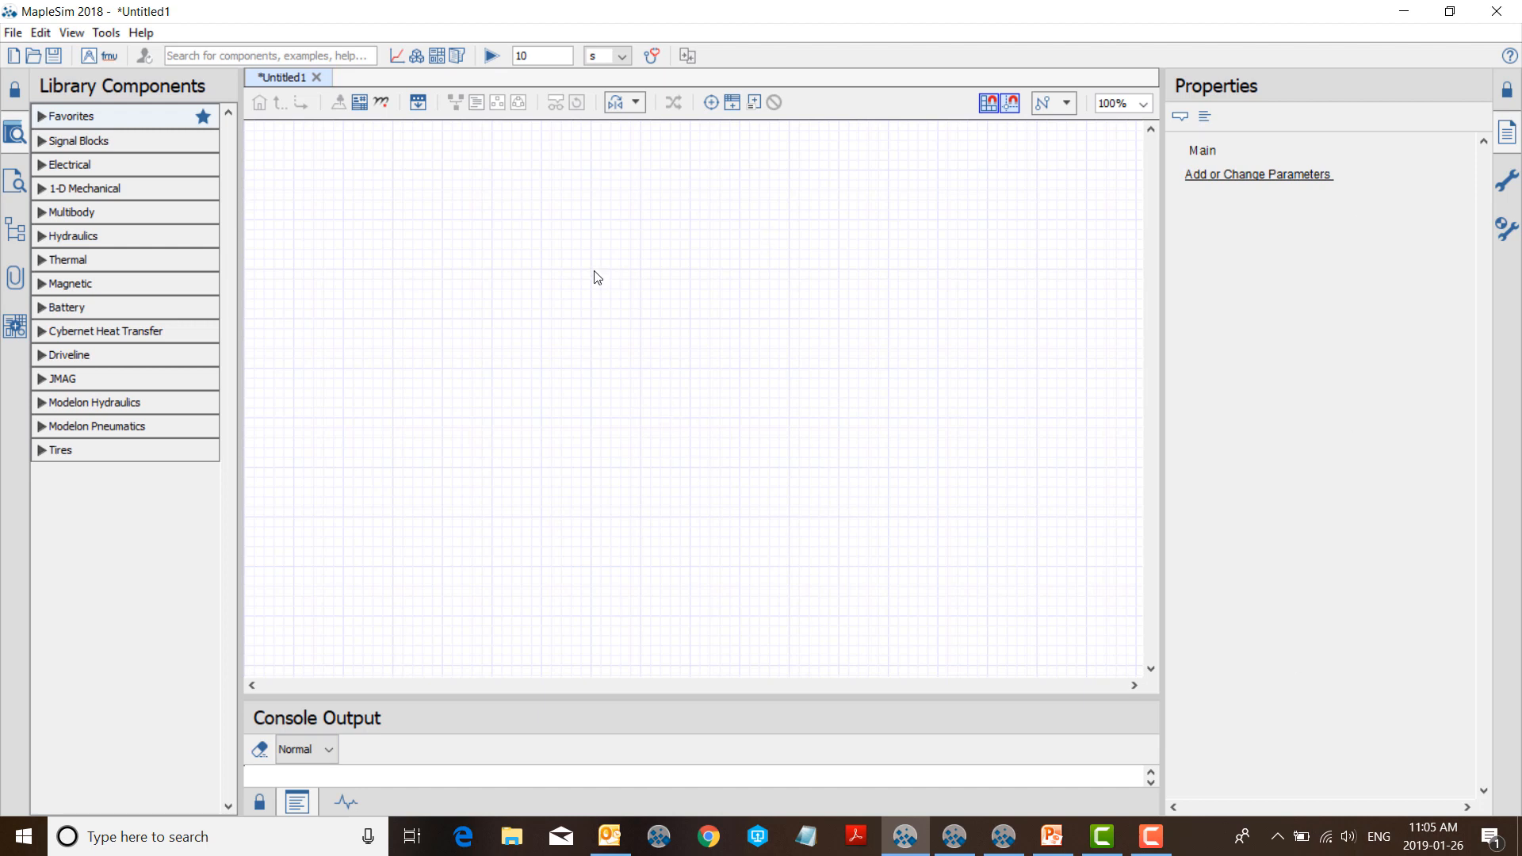
# Review the simulation settings and multibody settings, then return to the model's properties
pyautogui.click(1506, 181)
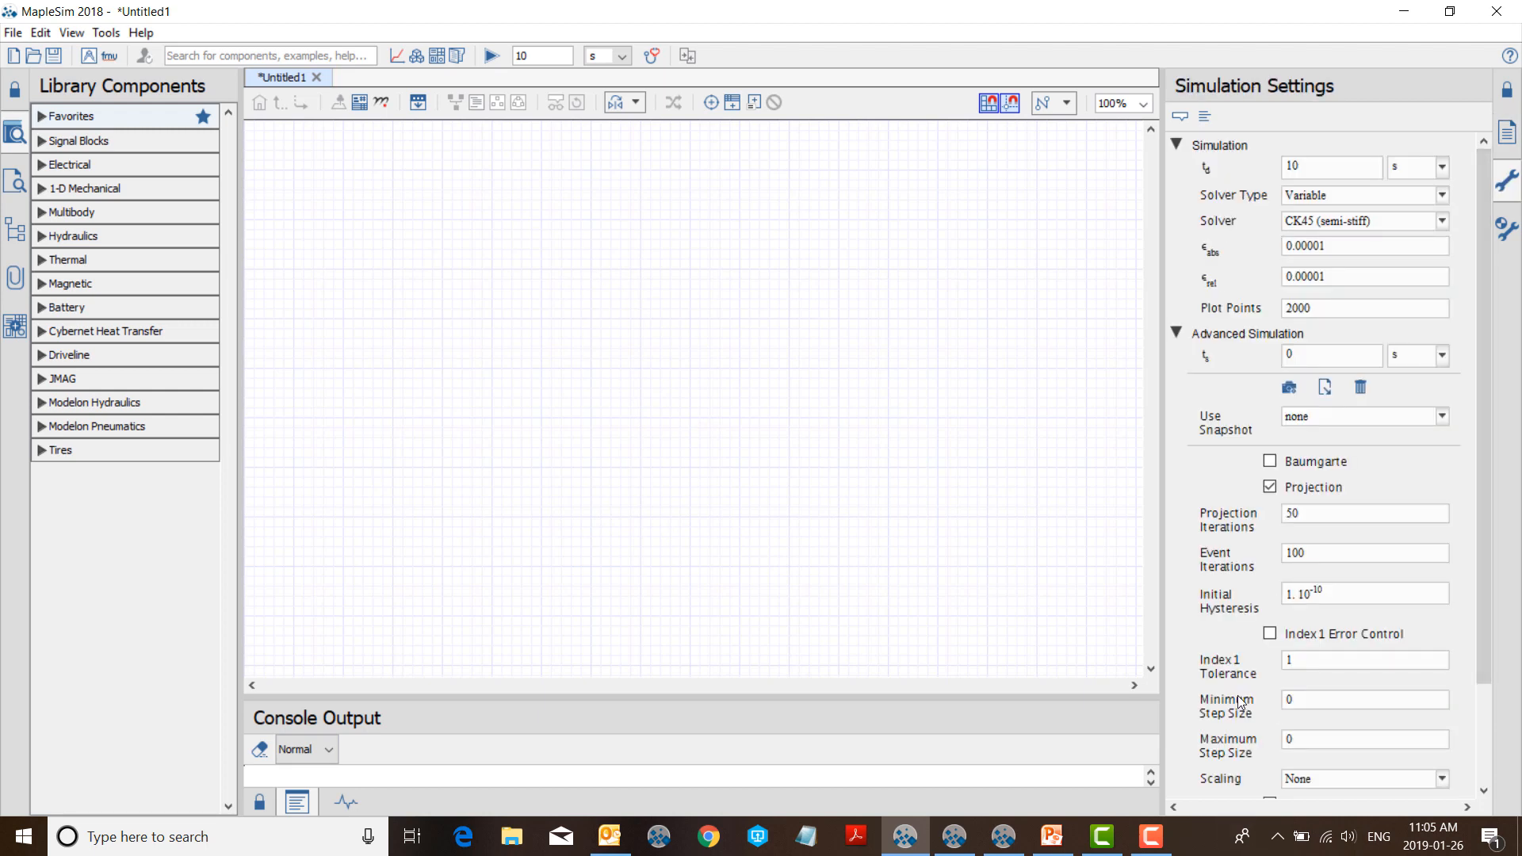
pyautogui.click(1507, 229)
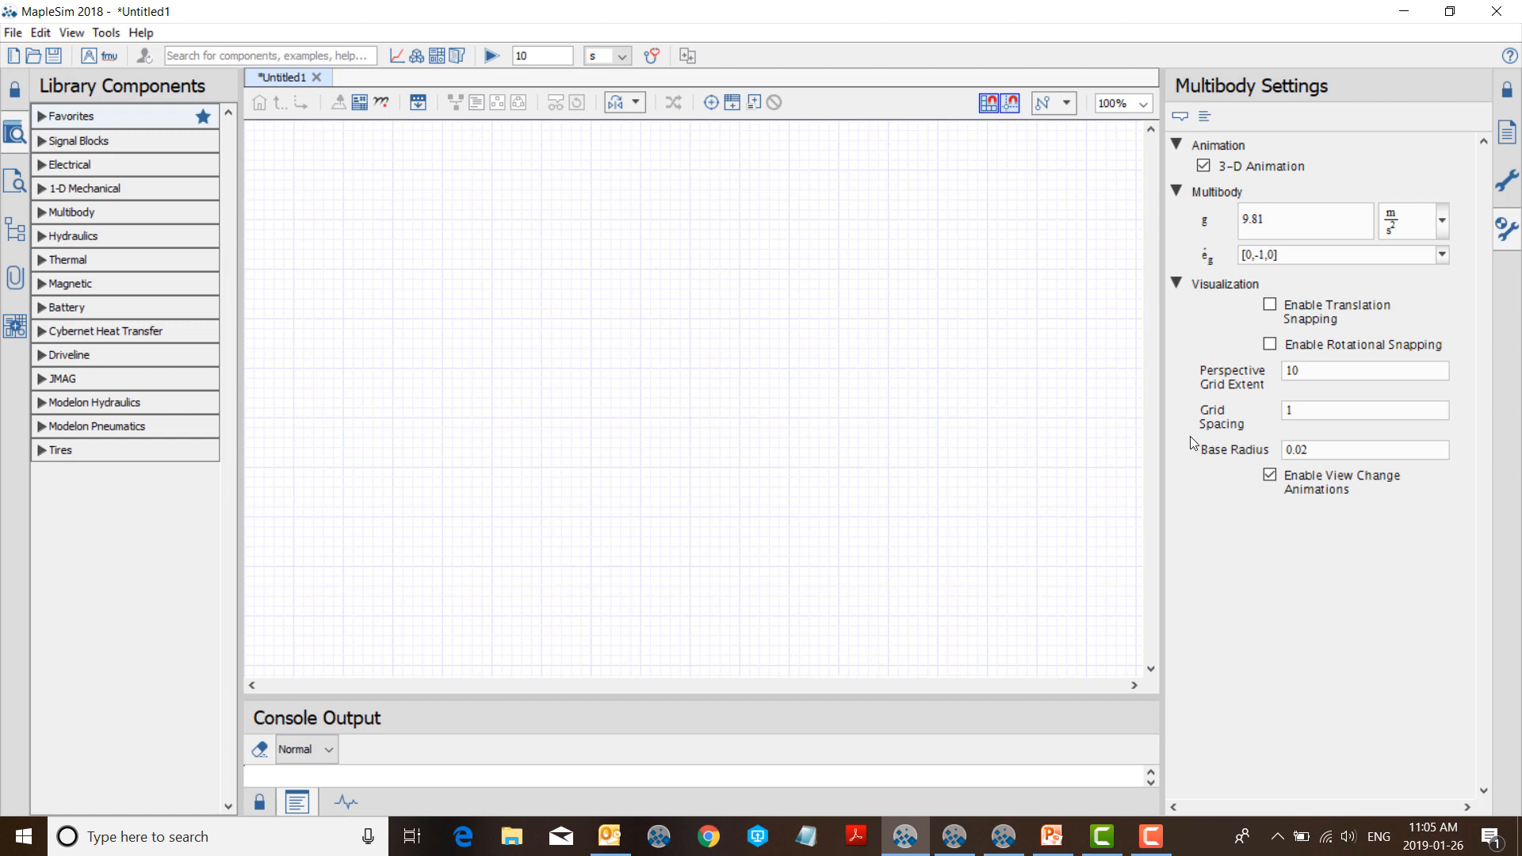
pyautogui.click(567, 383)
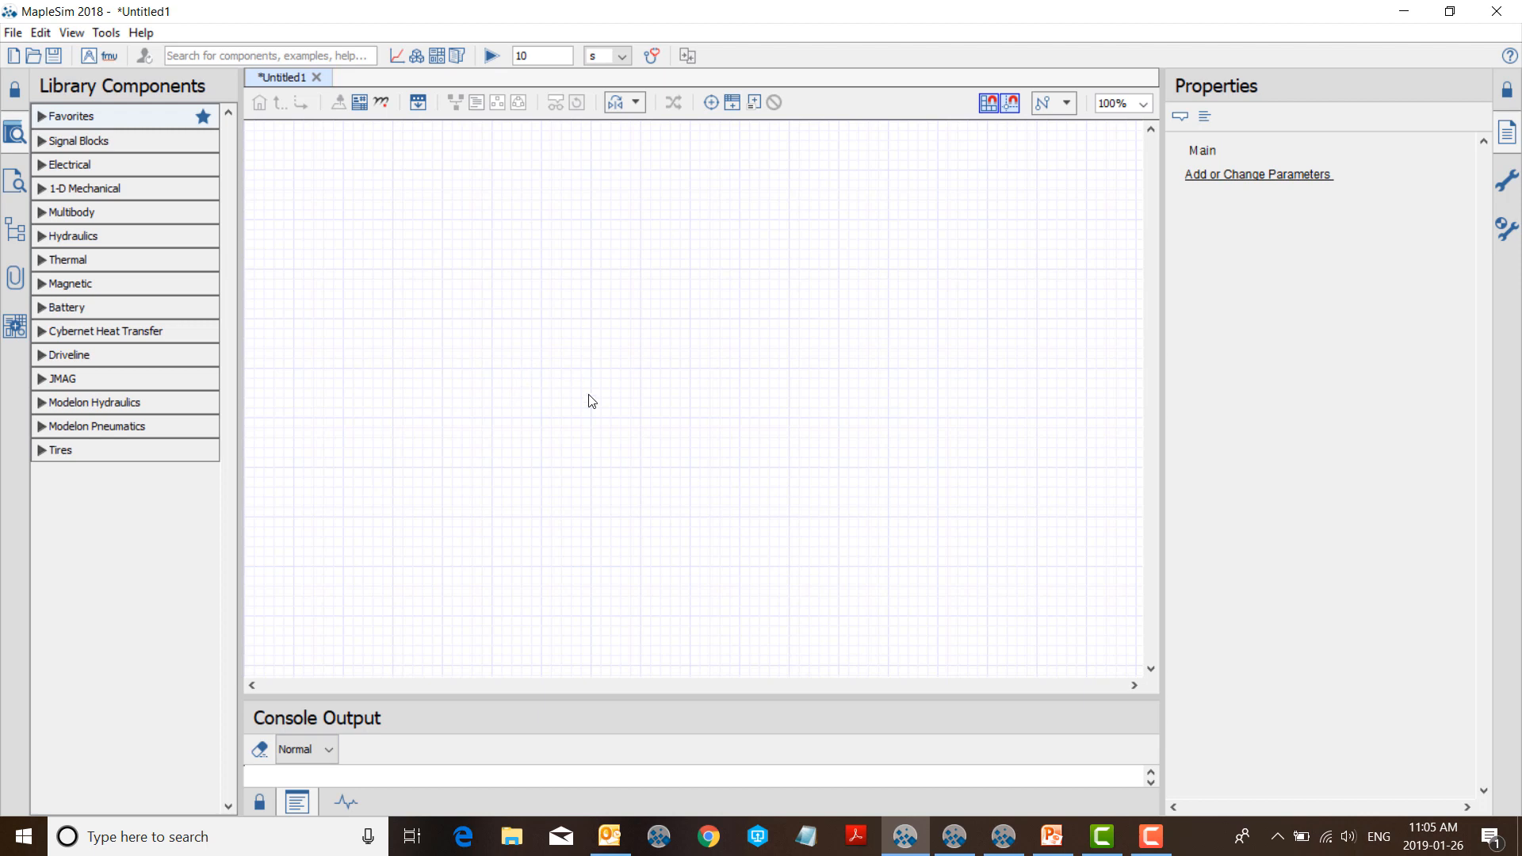
# Place a Multibody Fixed Frame on the canvas and a Rigid Body above and right of it, rotated so its port faces down
pyautogui.click(36, 217)
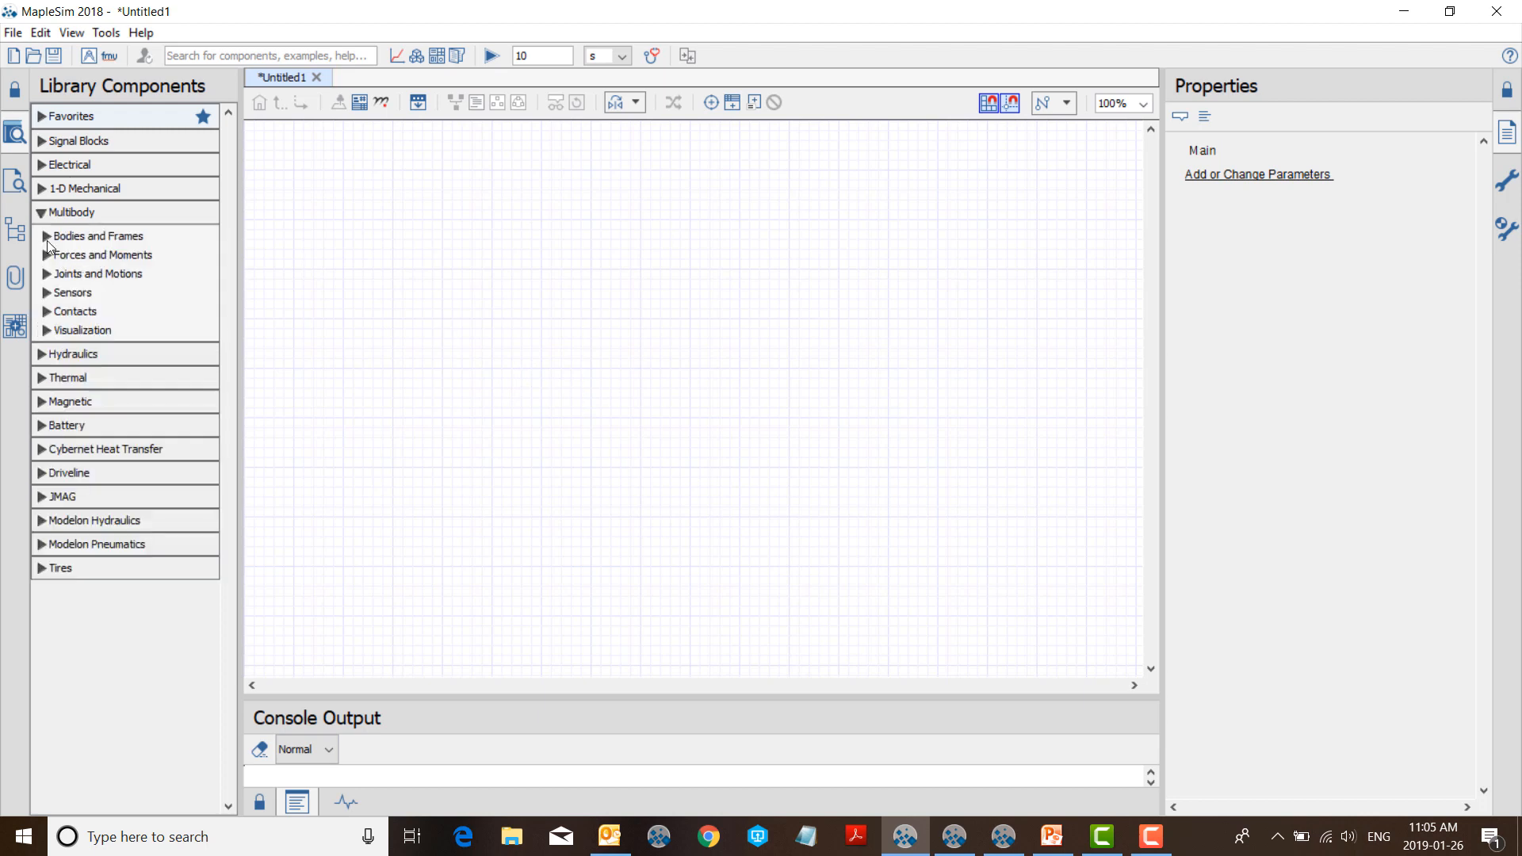
pyautogui.click(46, 237)
pyautogui.moveTo(77, 293); pyautogui.dragTo(464, 374)
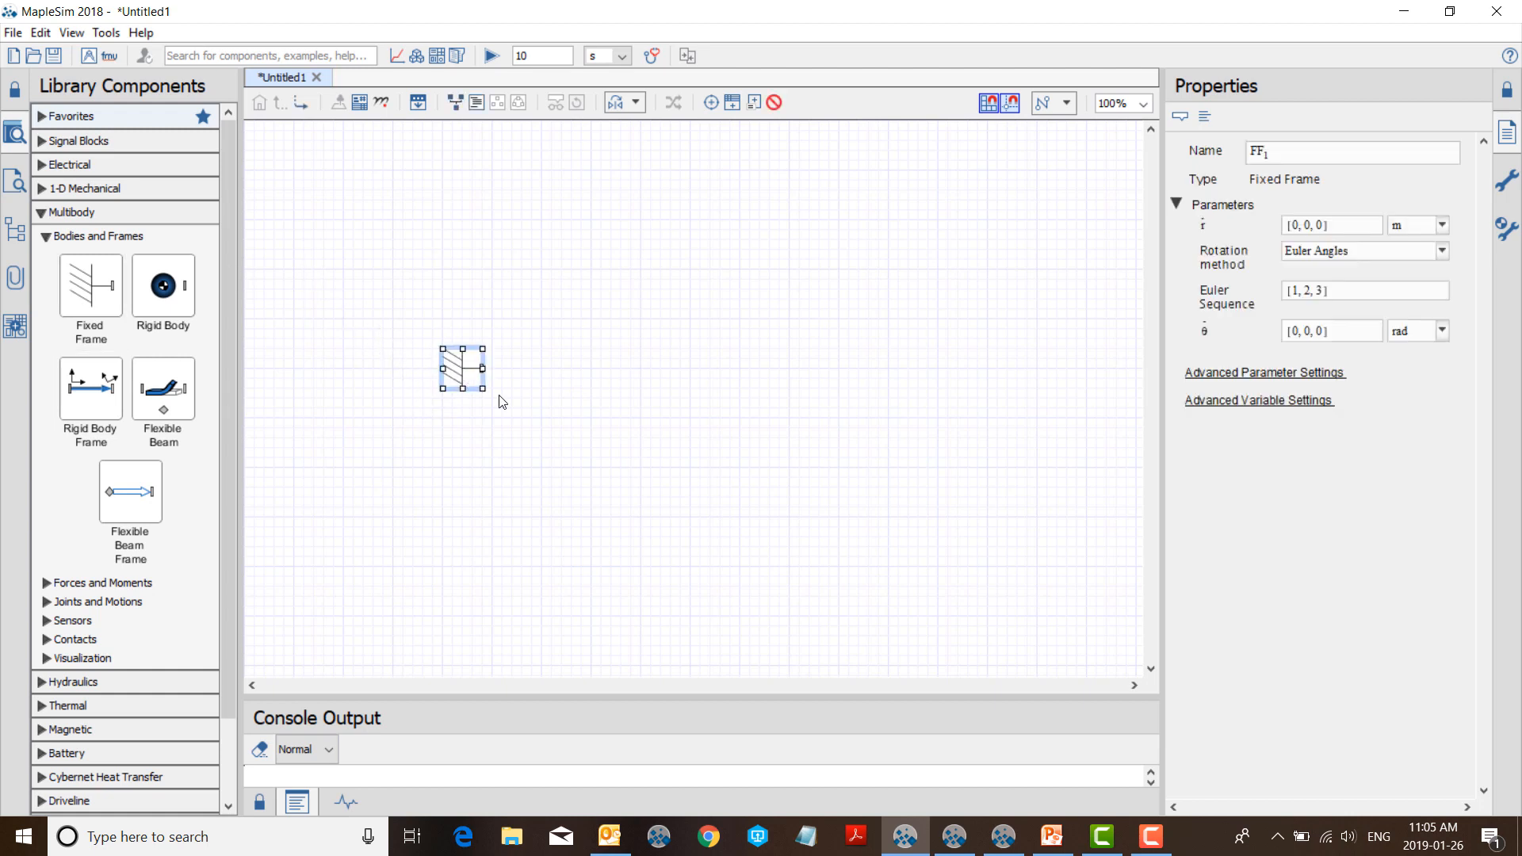
pyautogui.moveTo(181, 297); pyautogui.dragTo(687, 318)
pyautogui.rightClick(639, 333)
pyautogui.click(697, 475)
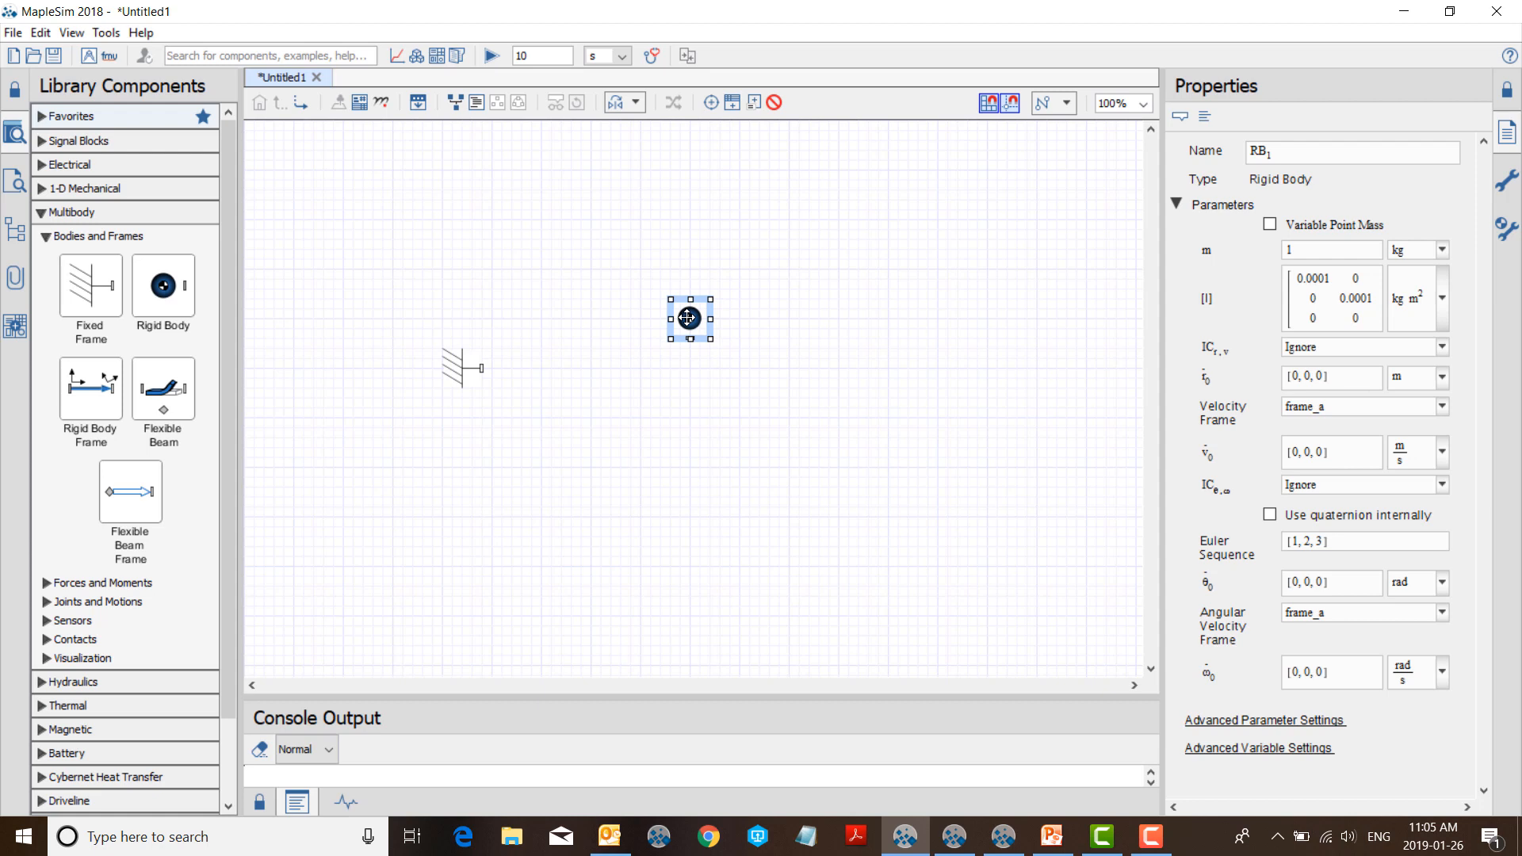
# Add two Rigid Body Frames, one on each side below the Rigid Body, with the one nearer the Fixed Frame flipped horizontally
pyautogui.moveTo(89, 401); pyautogui.dragTo(610, 367)
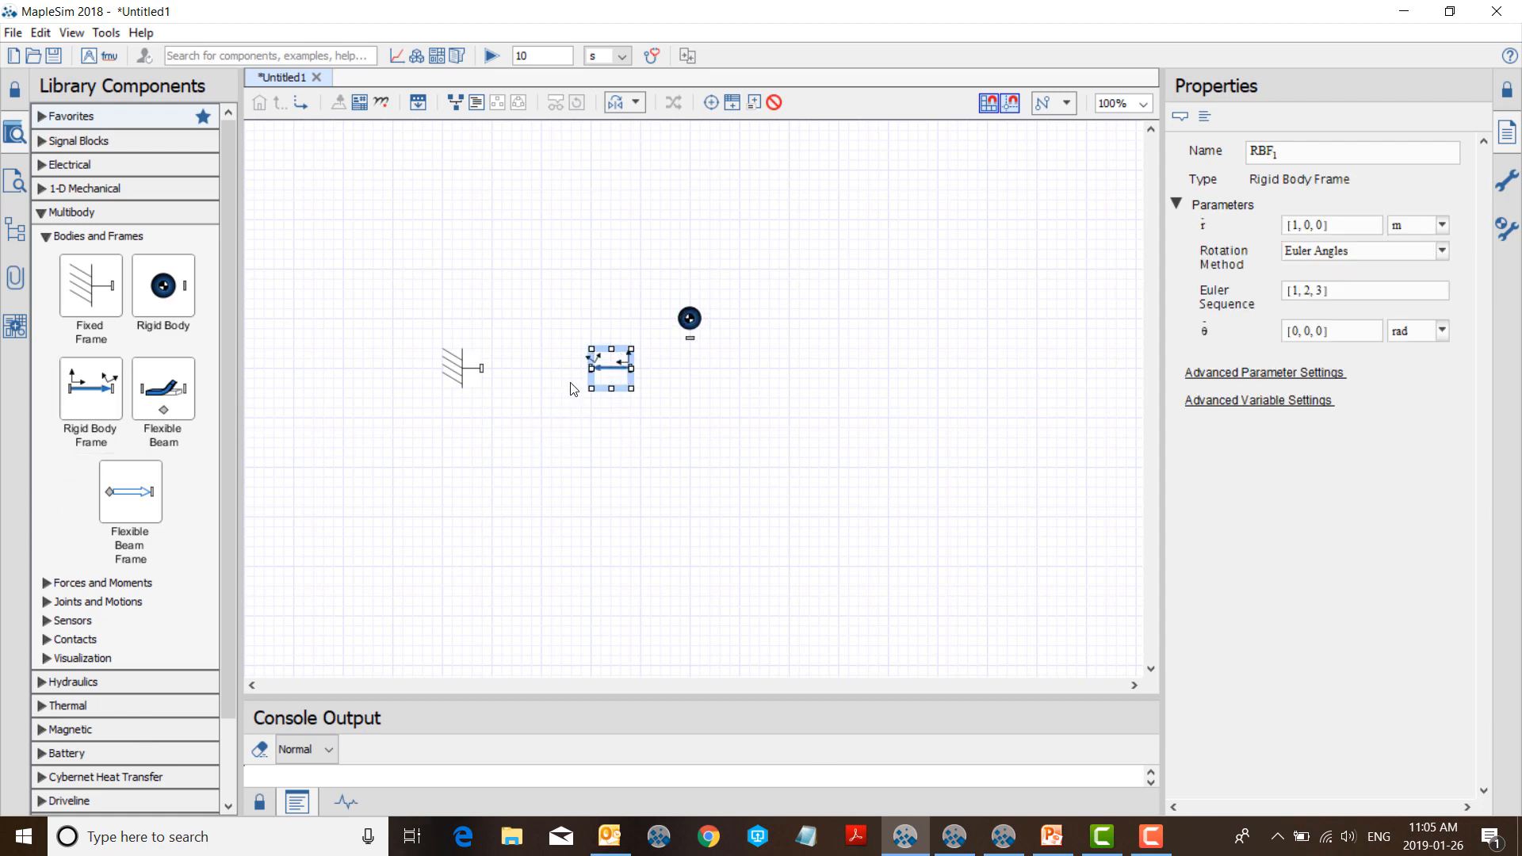
pyautogui.moveTo(100, 442); pyautogui.dragTo(774, 369)
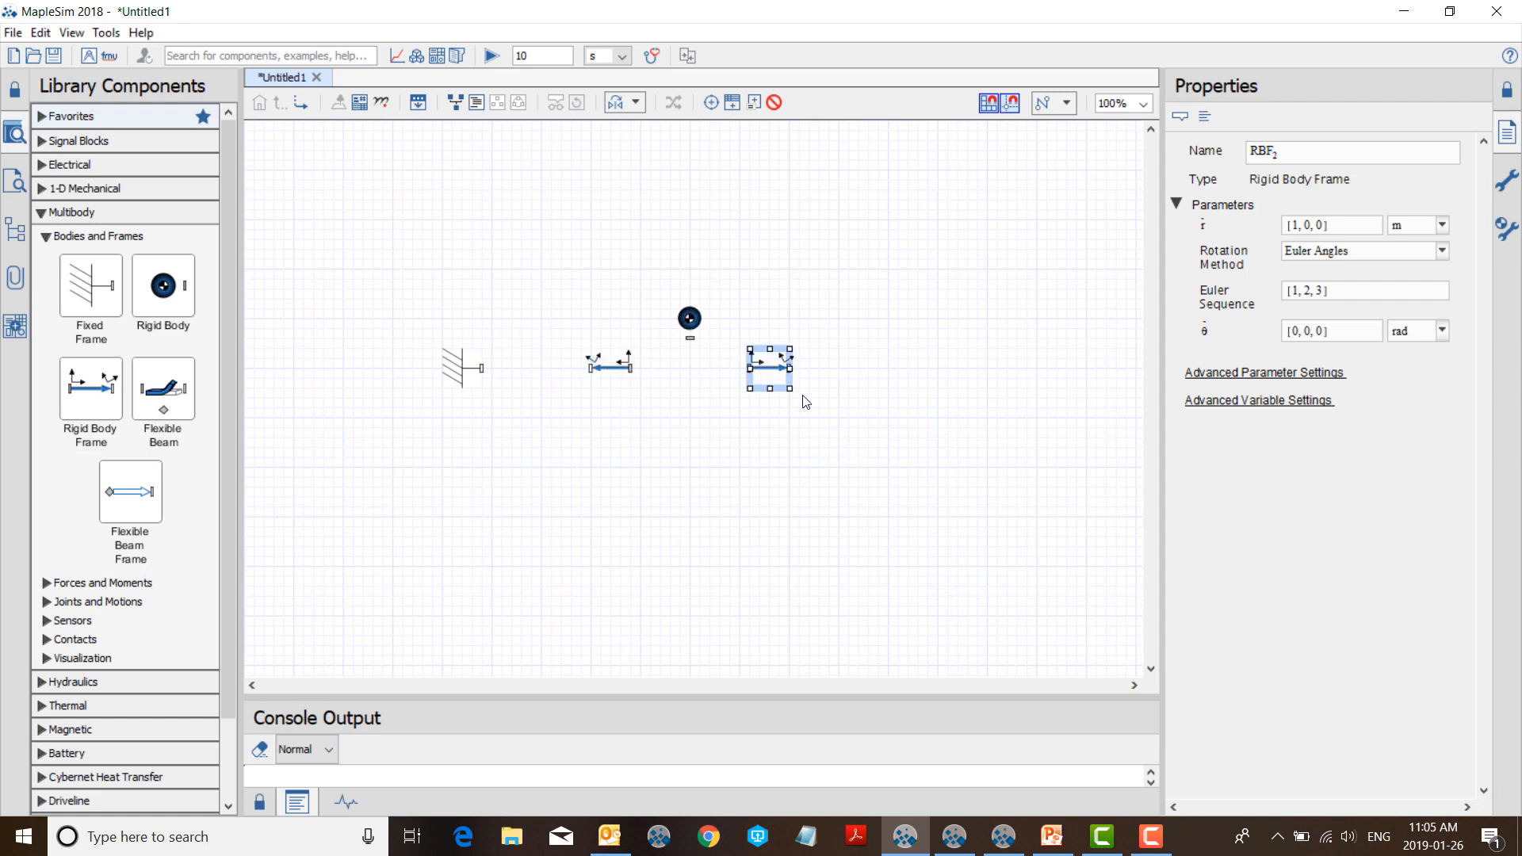
pyautogui.click(688, 320)
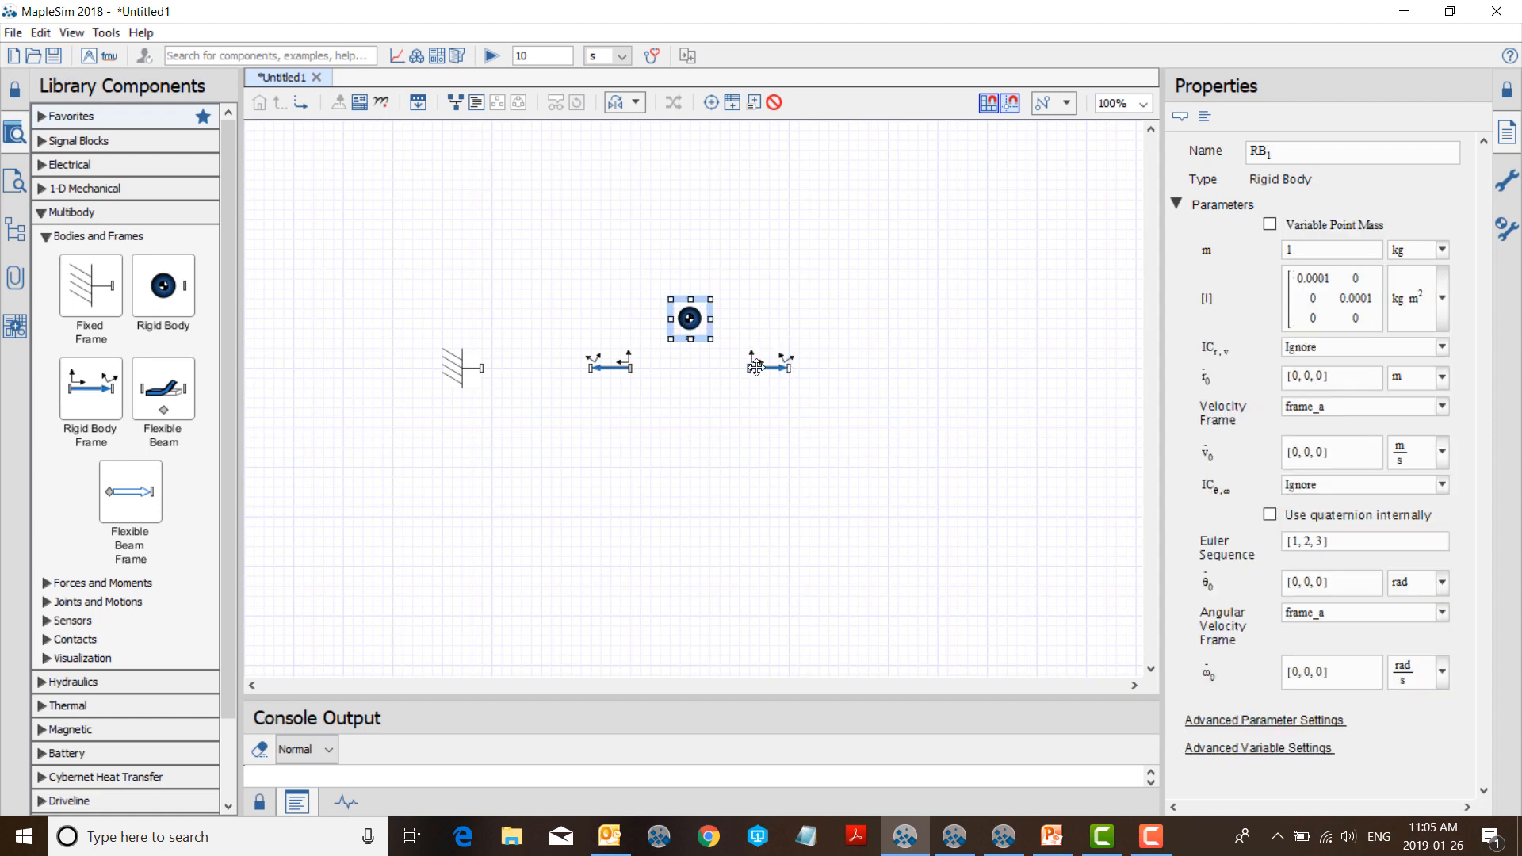
pyautogui.click(755, 366)
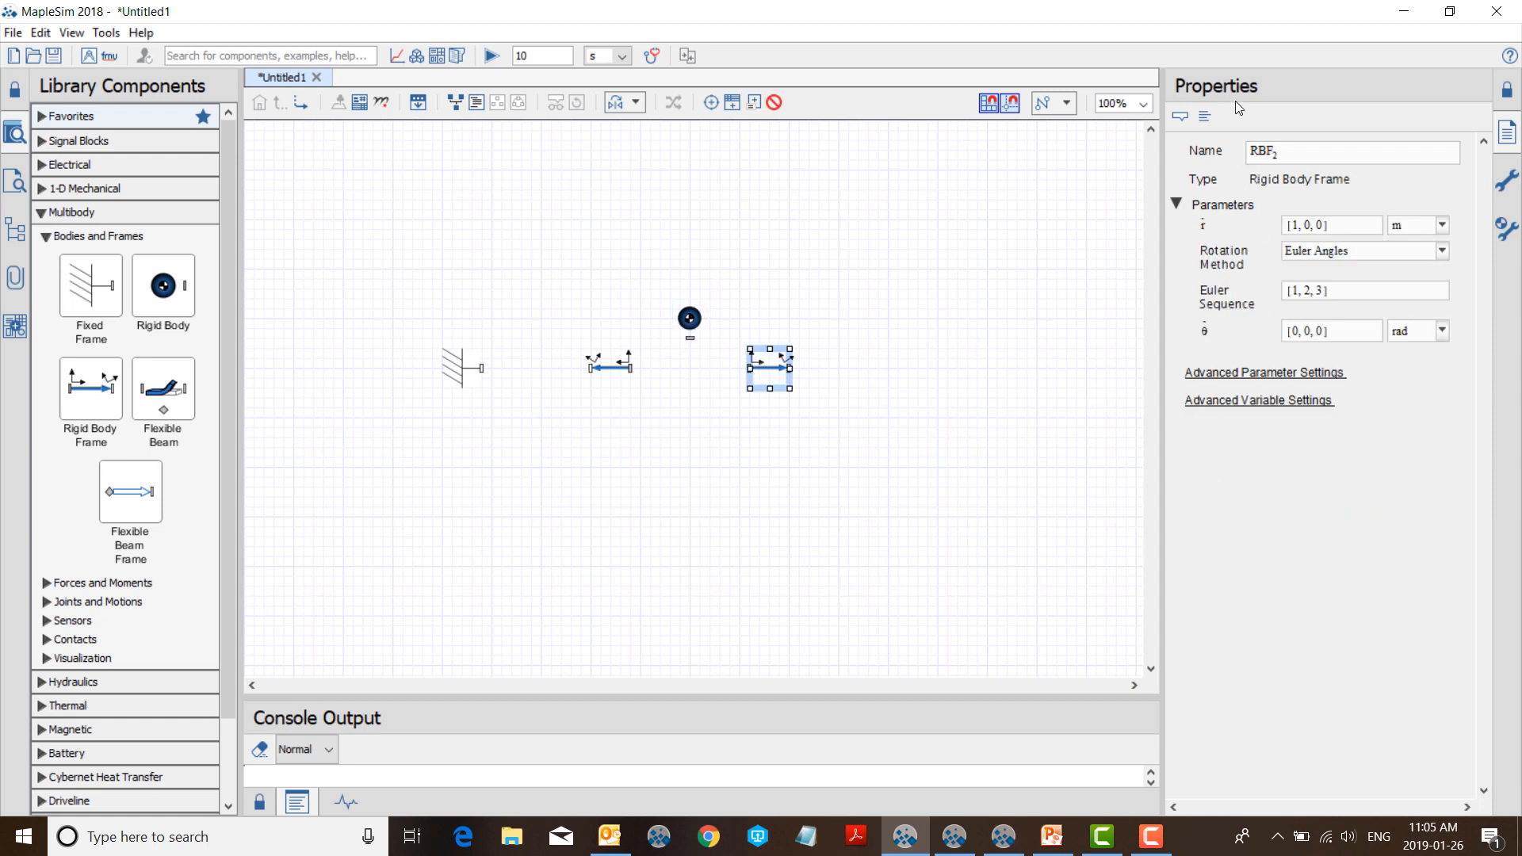
# Move the Rigid Body slightly upward and widen the Properties pane enough to show its full inertia matrix
pyautogui.moveTo(682, 322); pyautogui.dragTo(682, 310)
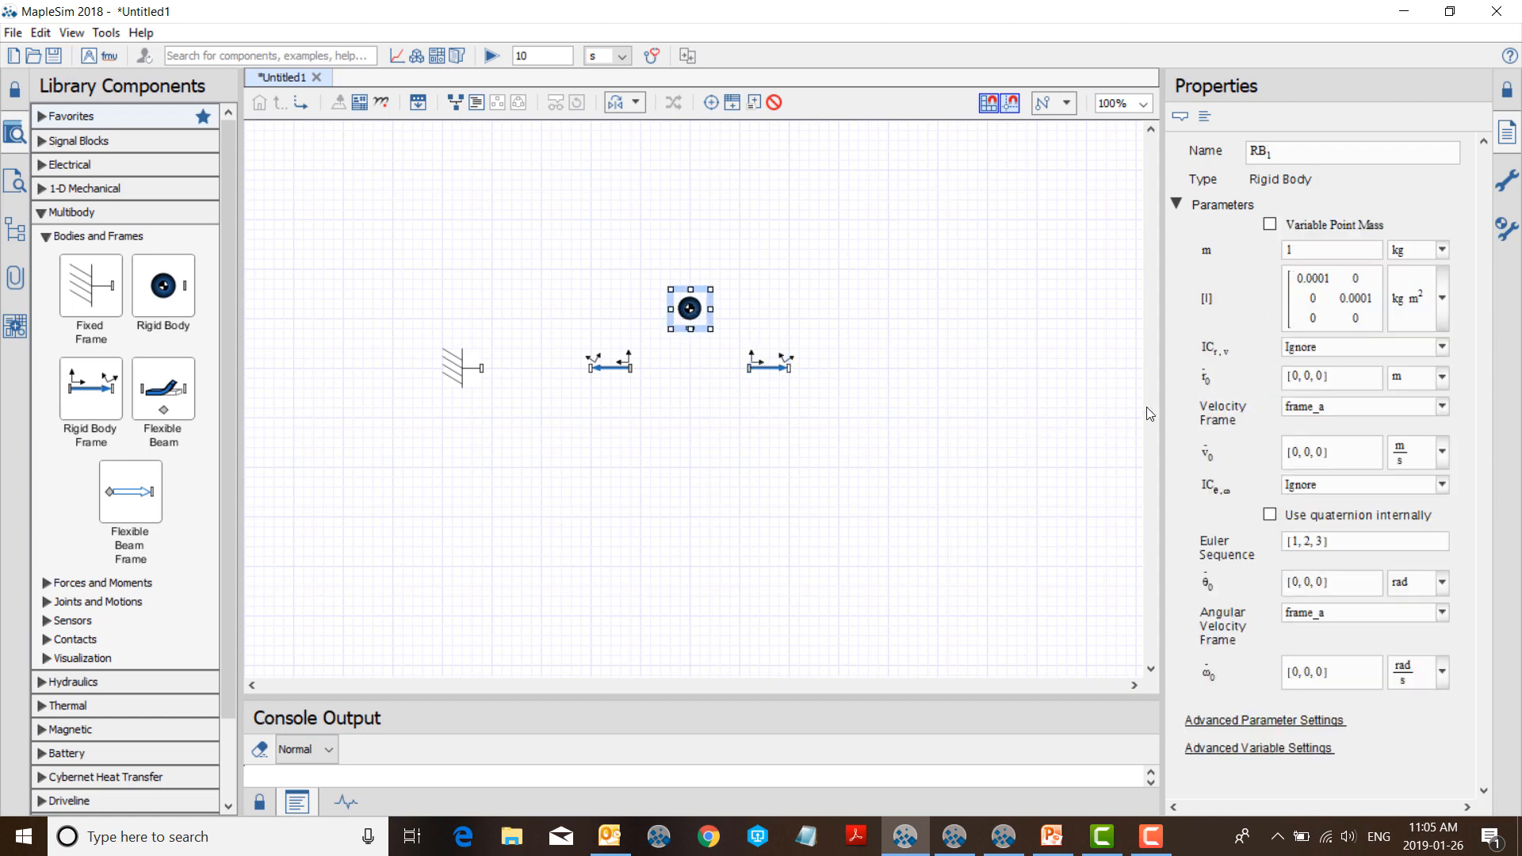
pyautogui.moveTo(1159, 409); pyautogui.dragTo(1046, 404)
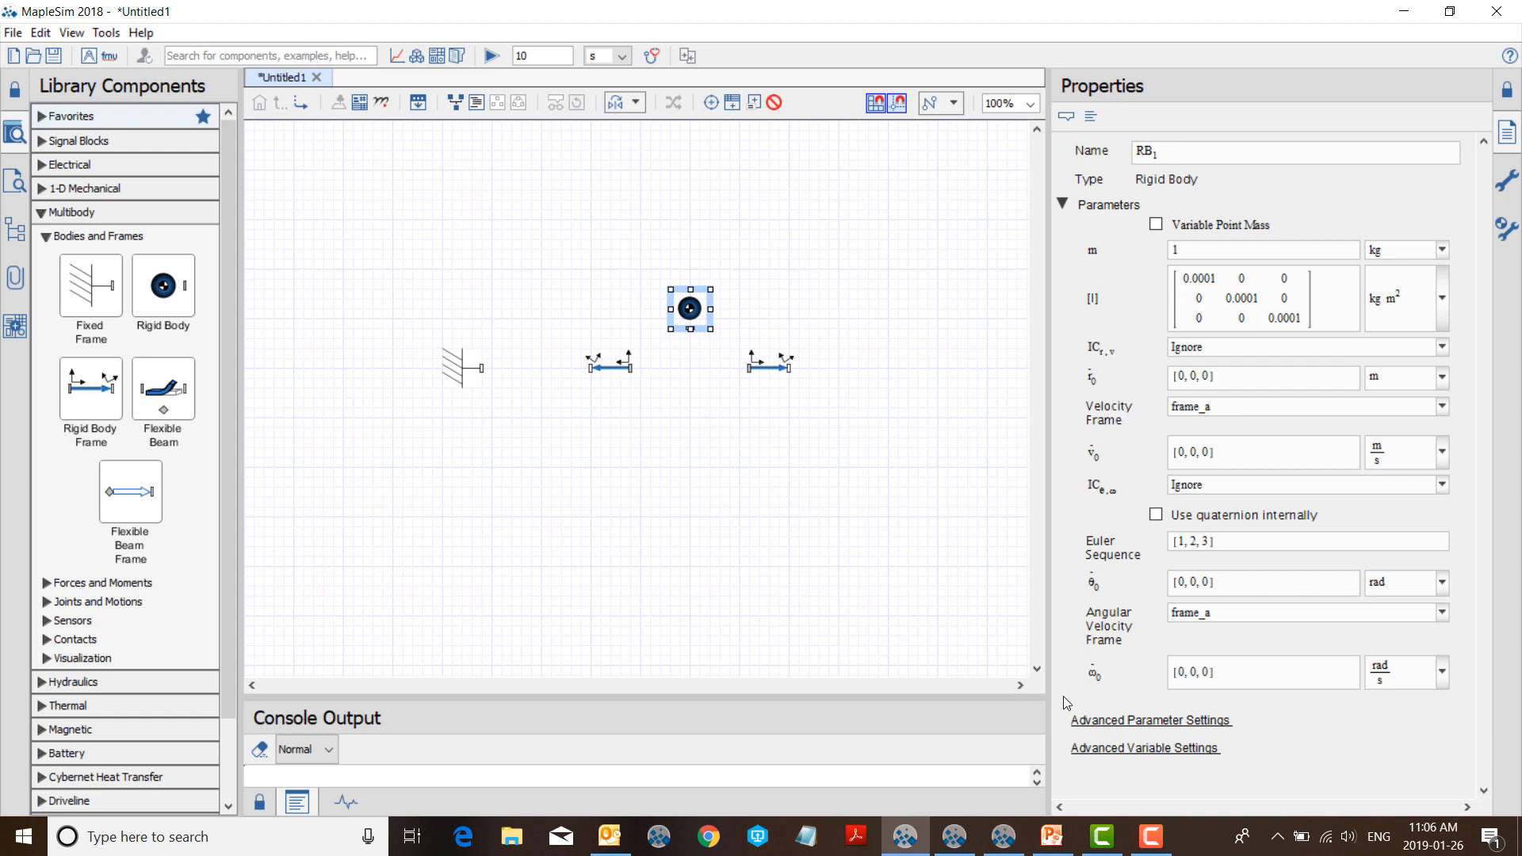
pyautogui.click(963, 445)
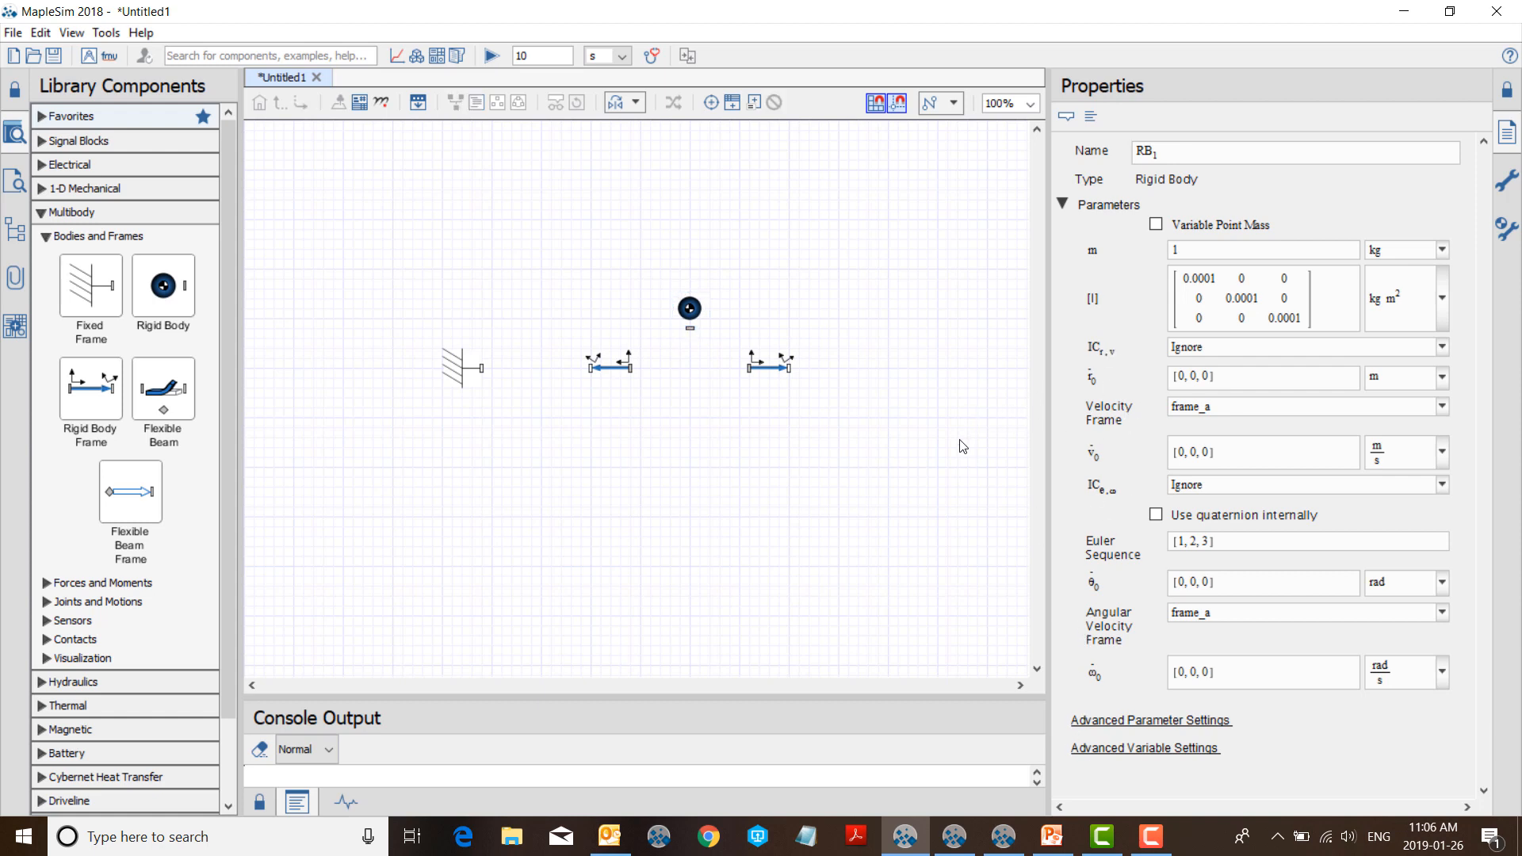
# Place a Revolute joint between the Fixed Frame and the flipped Rigid Body Frame
pyautogui.click(47, 602)
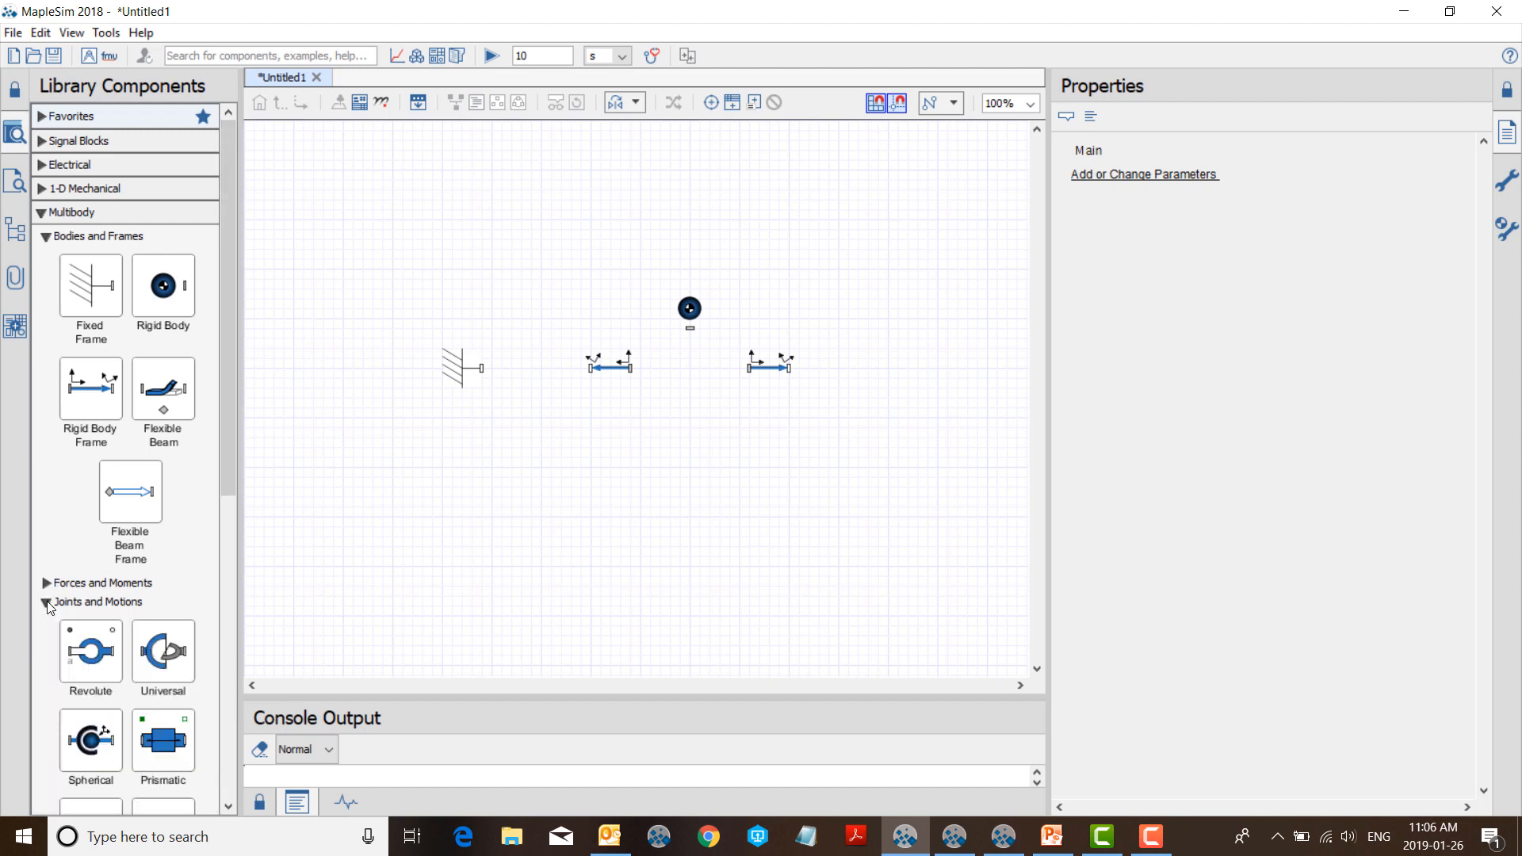
pyautogui.moveTo(84, 684); pyautogui.dragTo(531, 368)
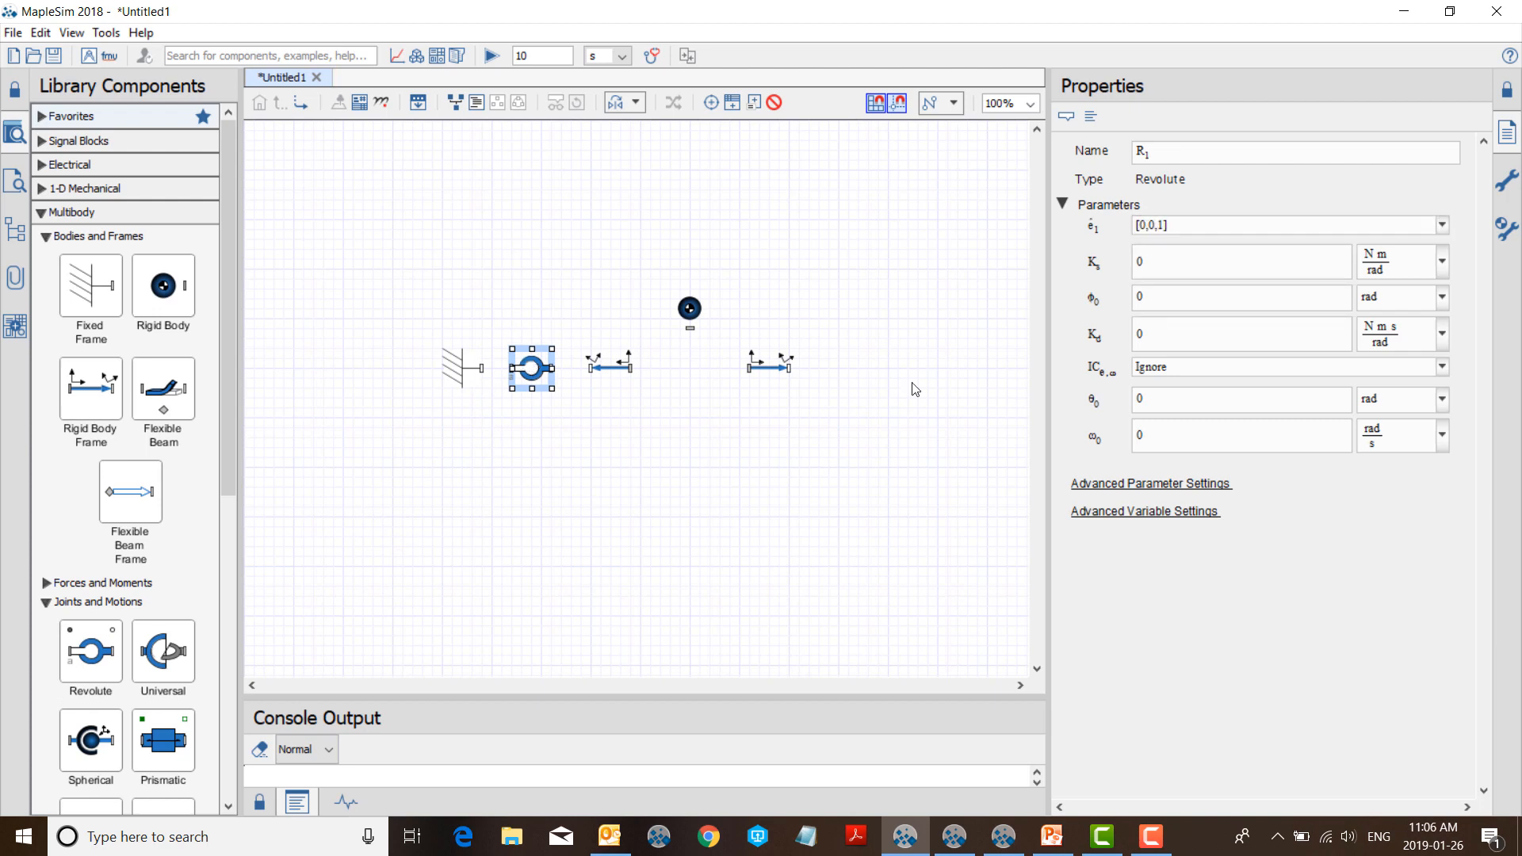
pyautogui.click(615, 498)
# Connect the Fixed Frame, Revolute joint and both Rigid Body Frames in series, and attach the Rigid Body to the line between the frames
pyautogui.click(482, 368)
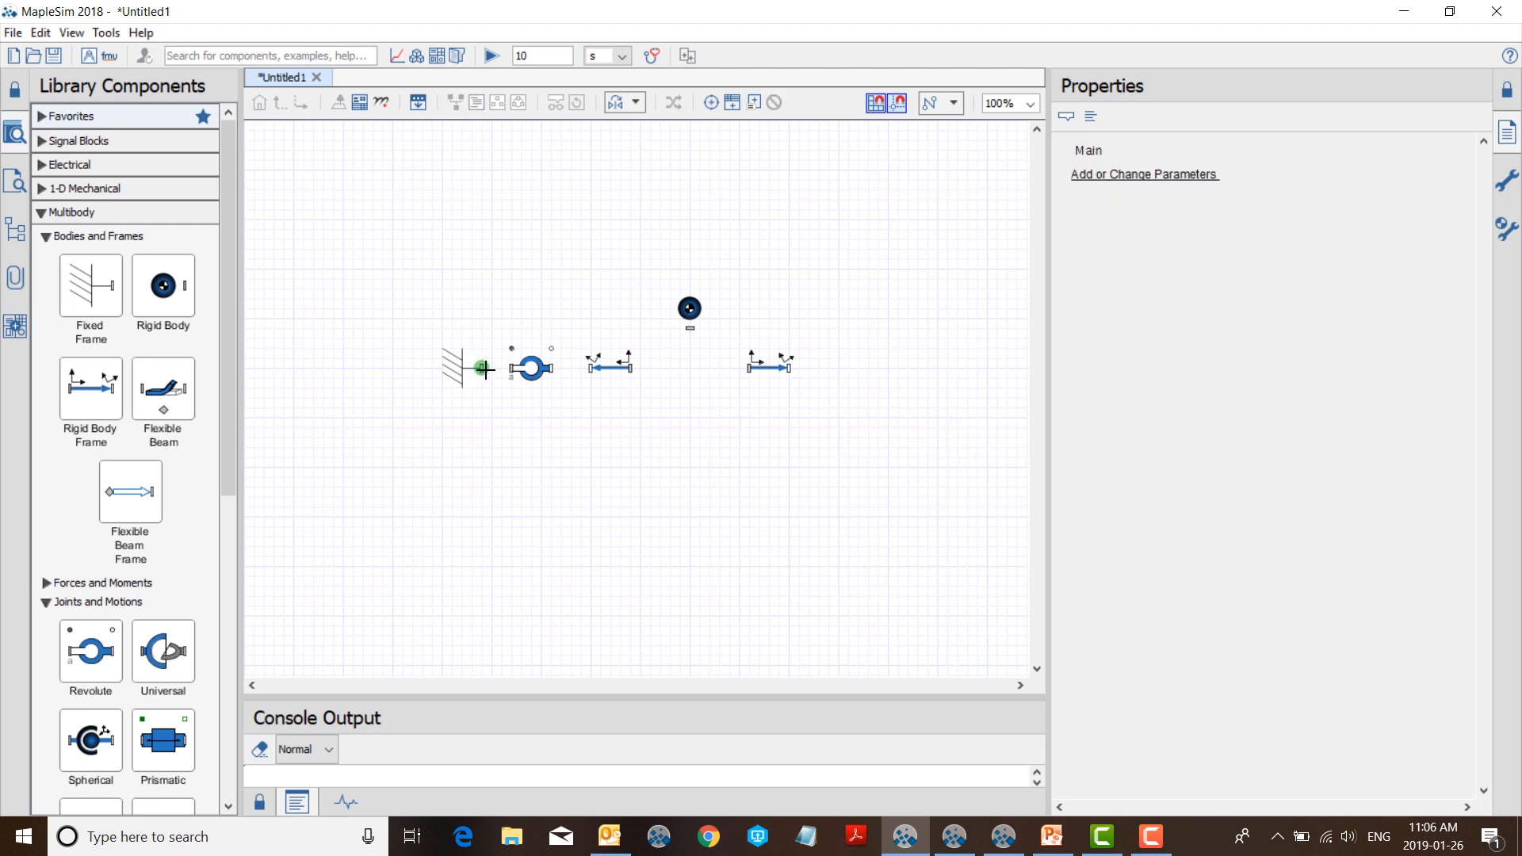
pyautogui.click(512, 368)
pyautogui.click(553, 368)
pyautogui.click(591, 367)
pyautogui.click(631, 368)
pyautogui.click(749, 368)
pyautogui.click(689, 328)
pyautogui.click(690, 368)
# Set the translation of the Rigid Body Frame next to the Revolute joint to [-0.5, 0, 0] m
pyautogui.click(608, 367)
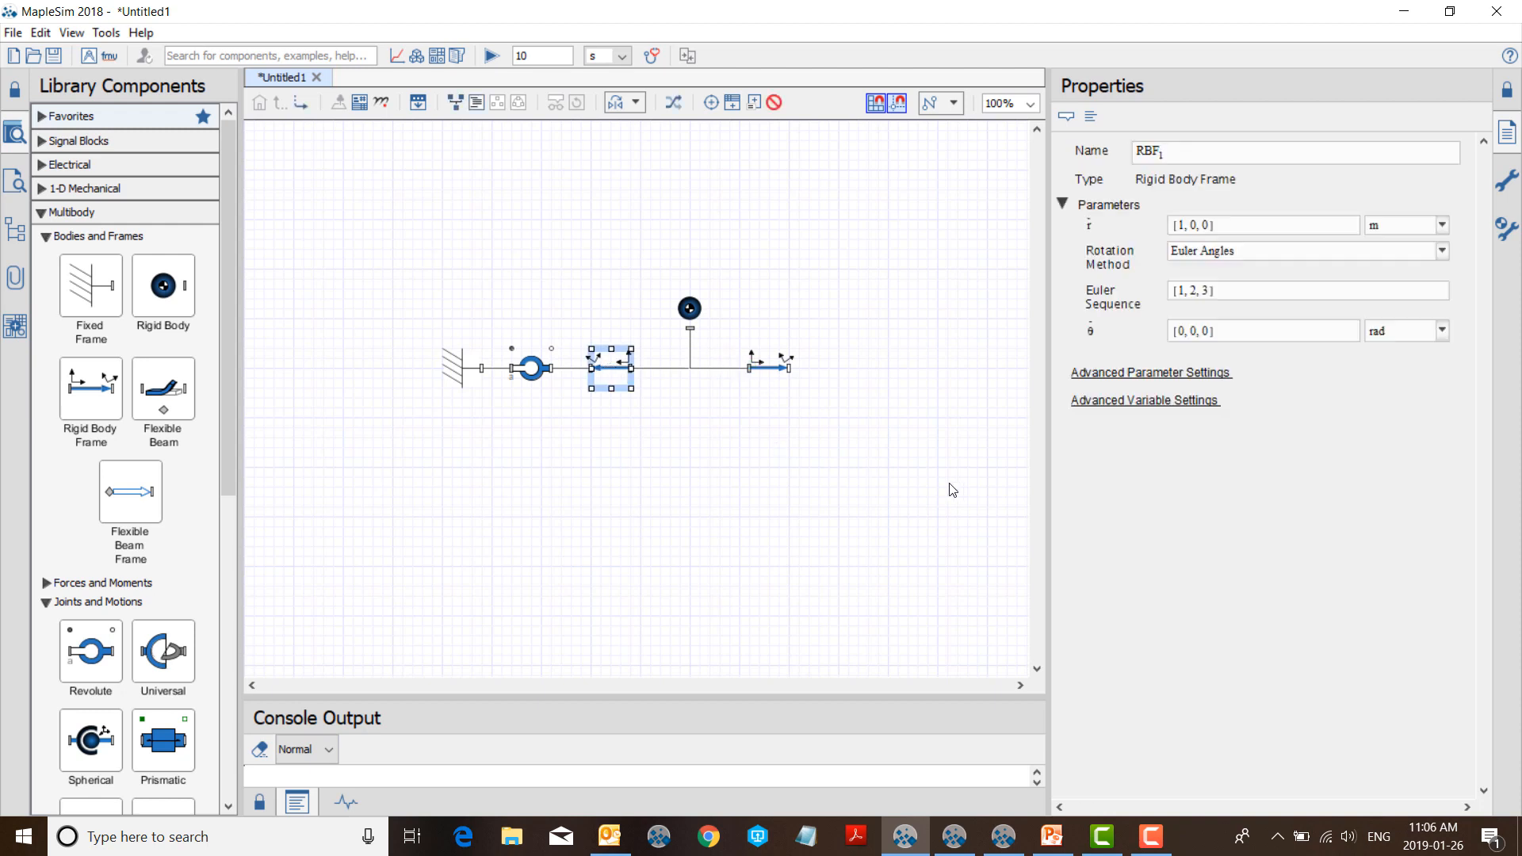
pyautogui.doubleClick(1179, 226)
pyautogui.write('-0.5')
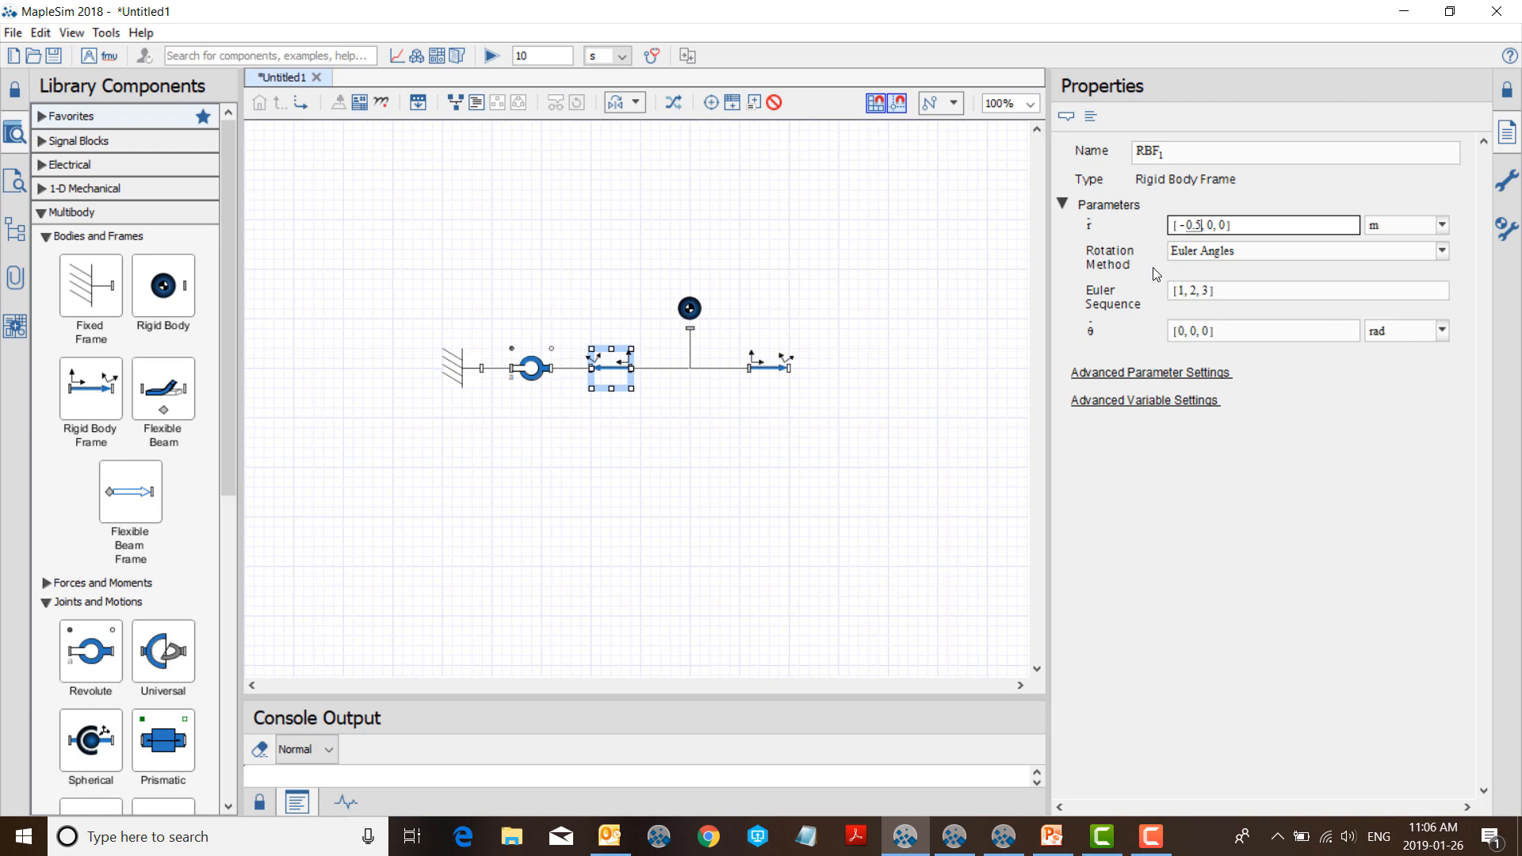
pyautogui.click(665, 448)
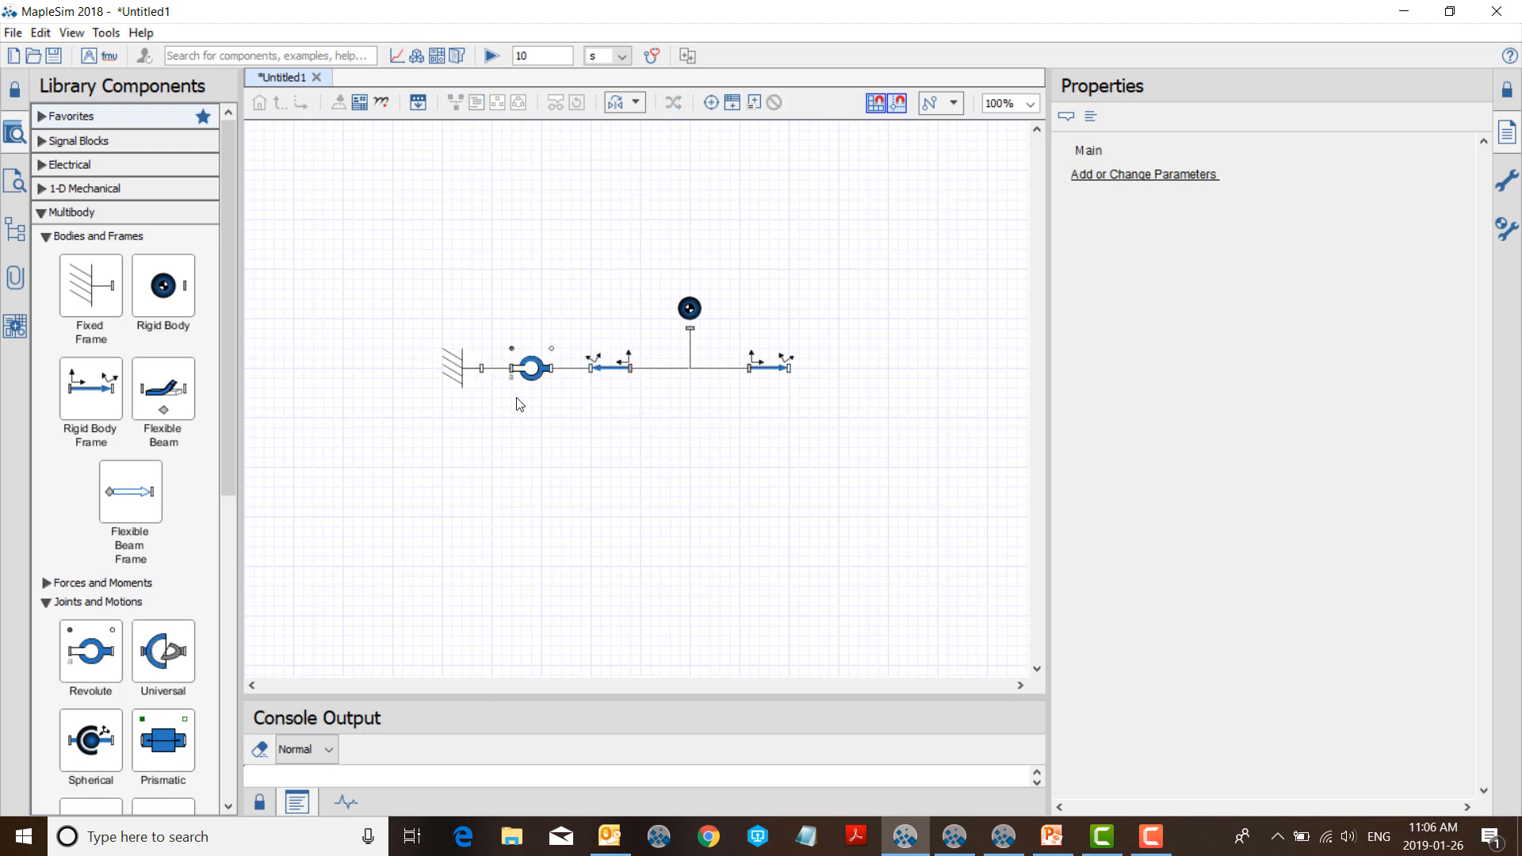
# Set the translation of the Rigid Body Frame at the free end to [0.5, 0, 0] m
pyautogui.click(757, 373)
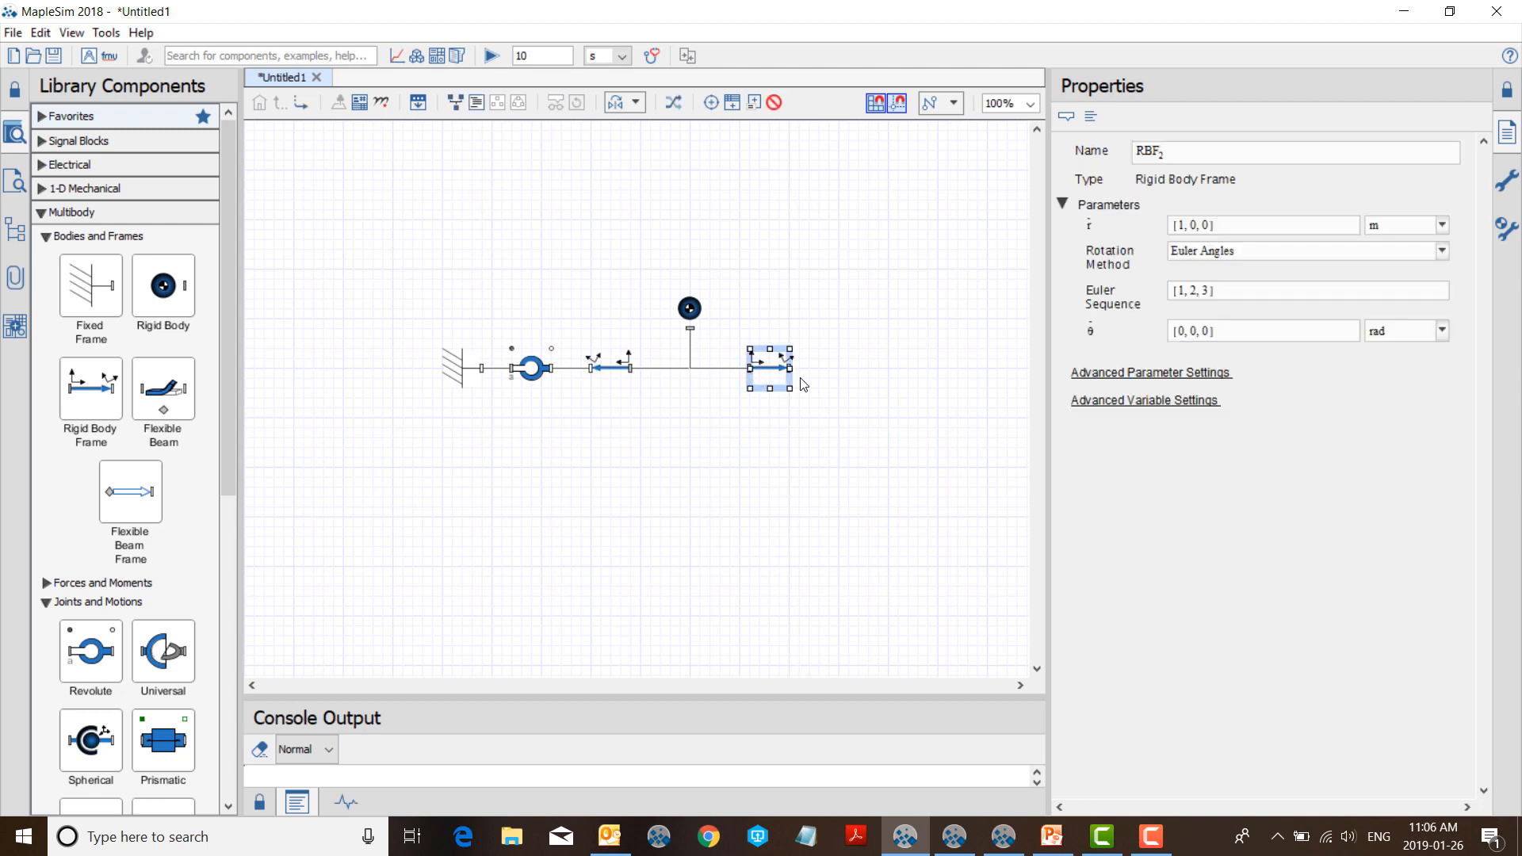
pyautogui.doubleClick(1177, 225)
pyautogui.write('0.5')
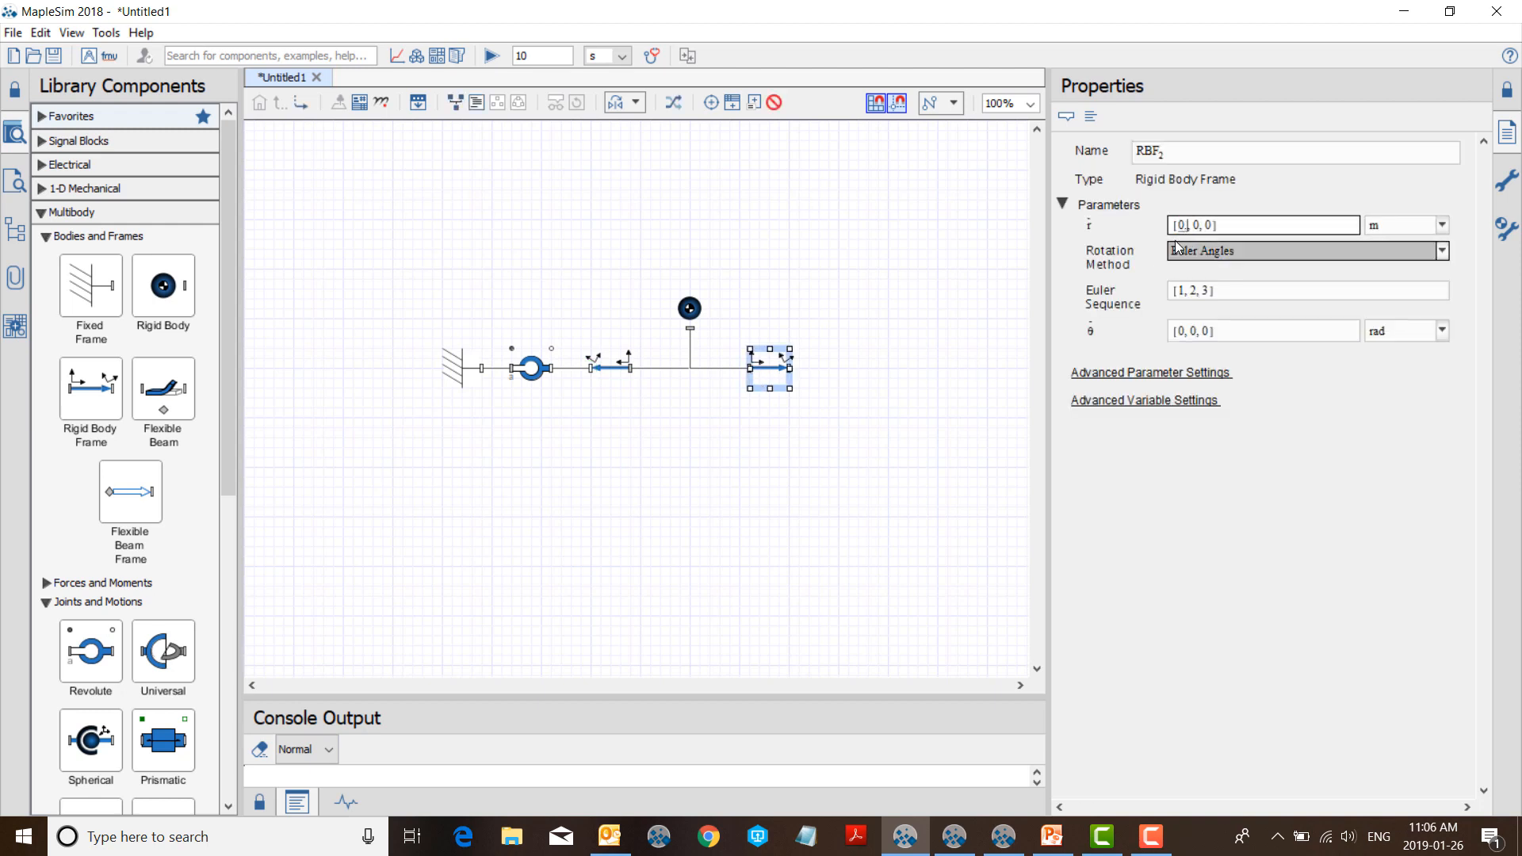
pyautogui.click(713, 458)
# Run the simulation, maximize the 3-D Playback Window and play the pendulum animation
pyautogui.hotkey('ctrl', 'r')
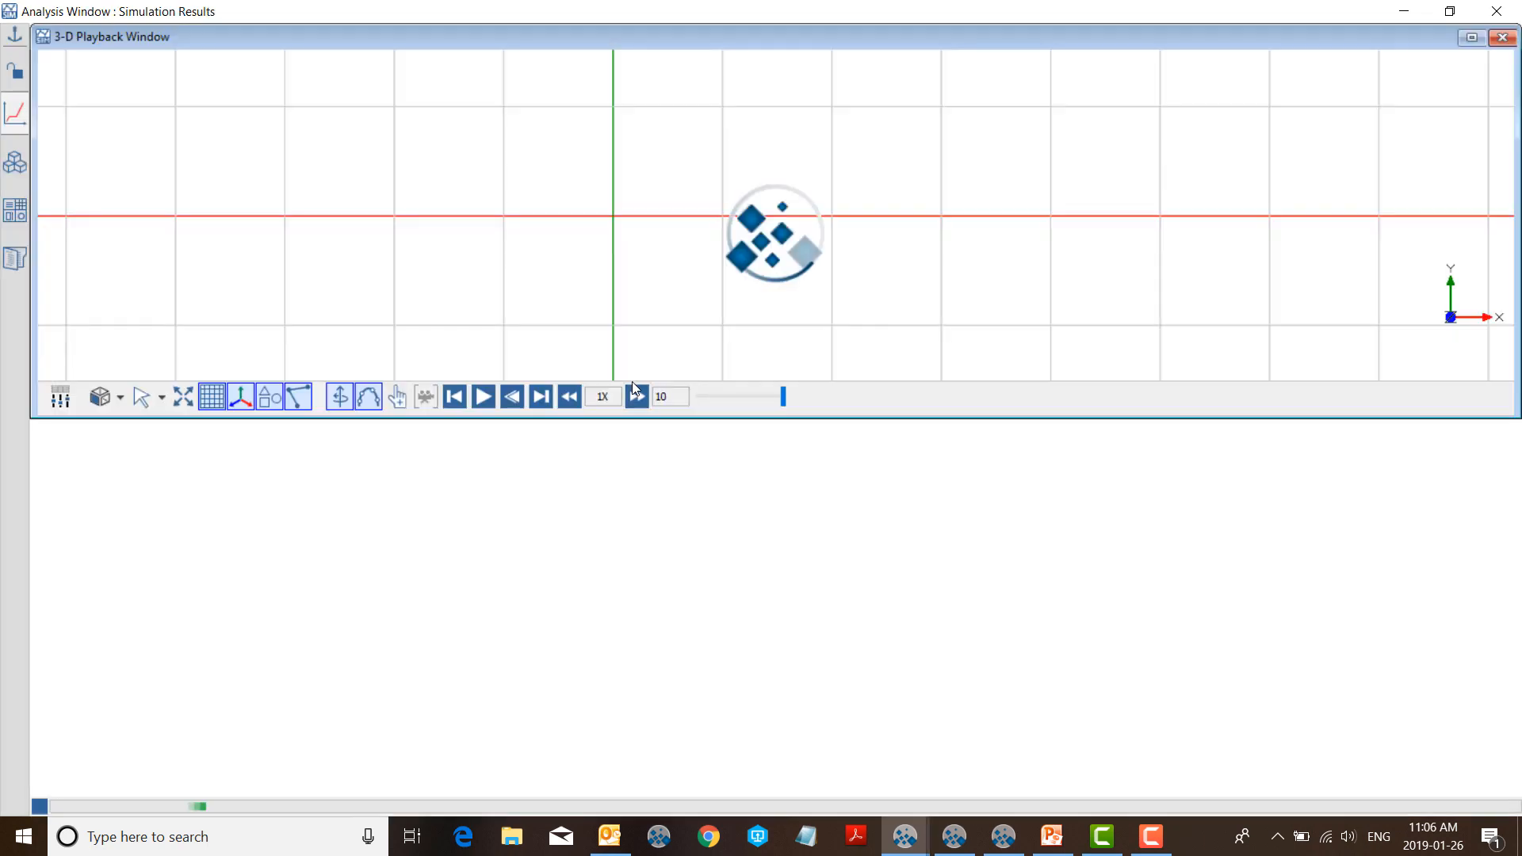
pyautogui.click(1466, 37)
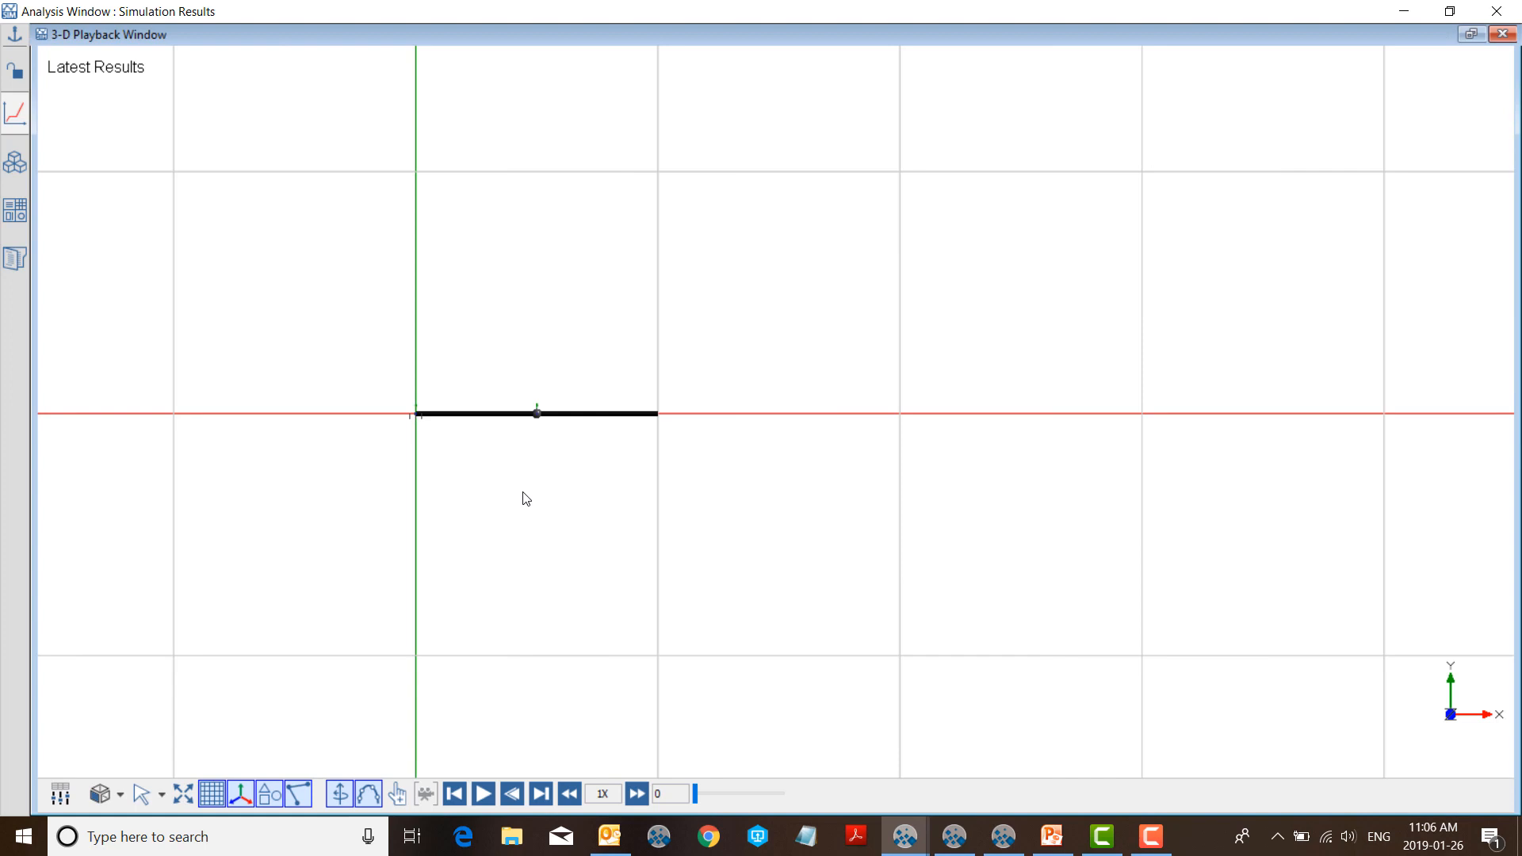
pyautogui.click(483, 794)
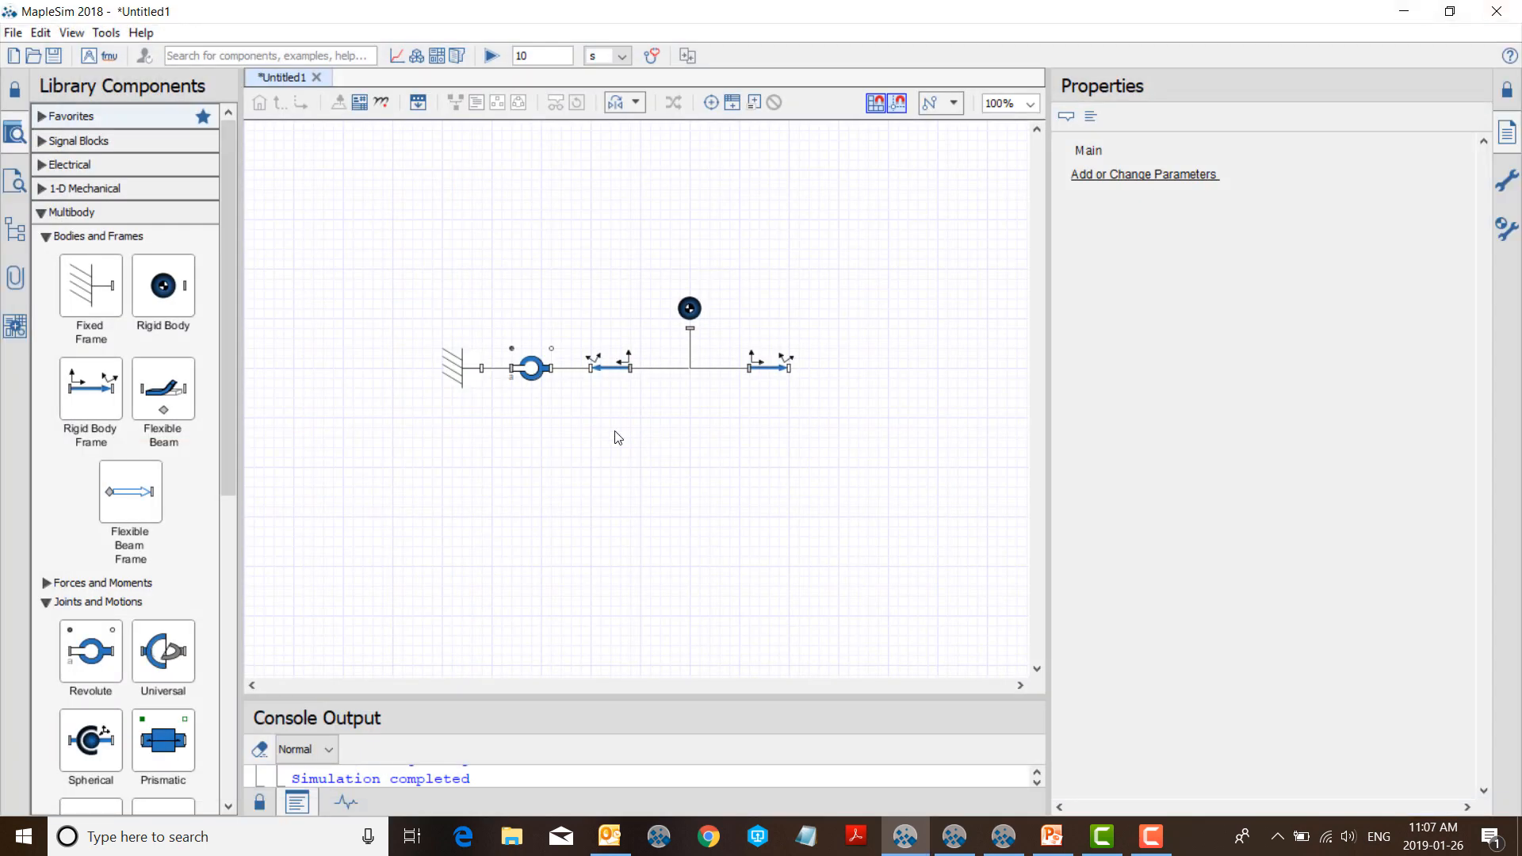
# Duplicate the Revolute joint, both Rigid Body Frames and the Rigid Body, and connect the copied joint to the first link's free end
pyautogui.moveTo(520, 266); pyautogui.dragTo(812, 424)
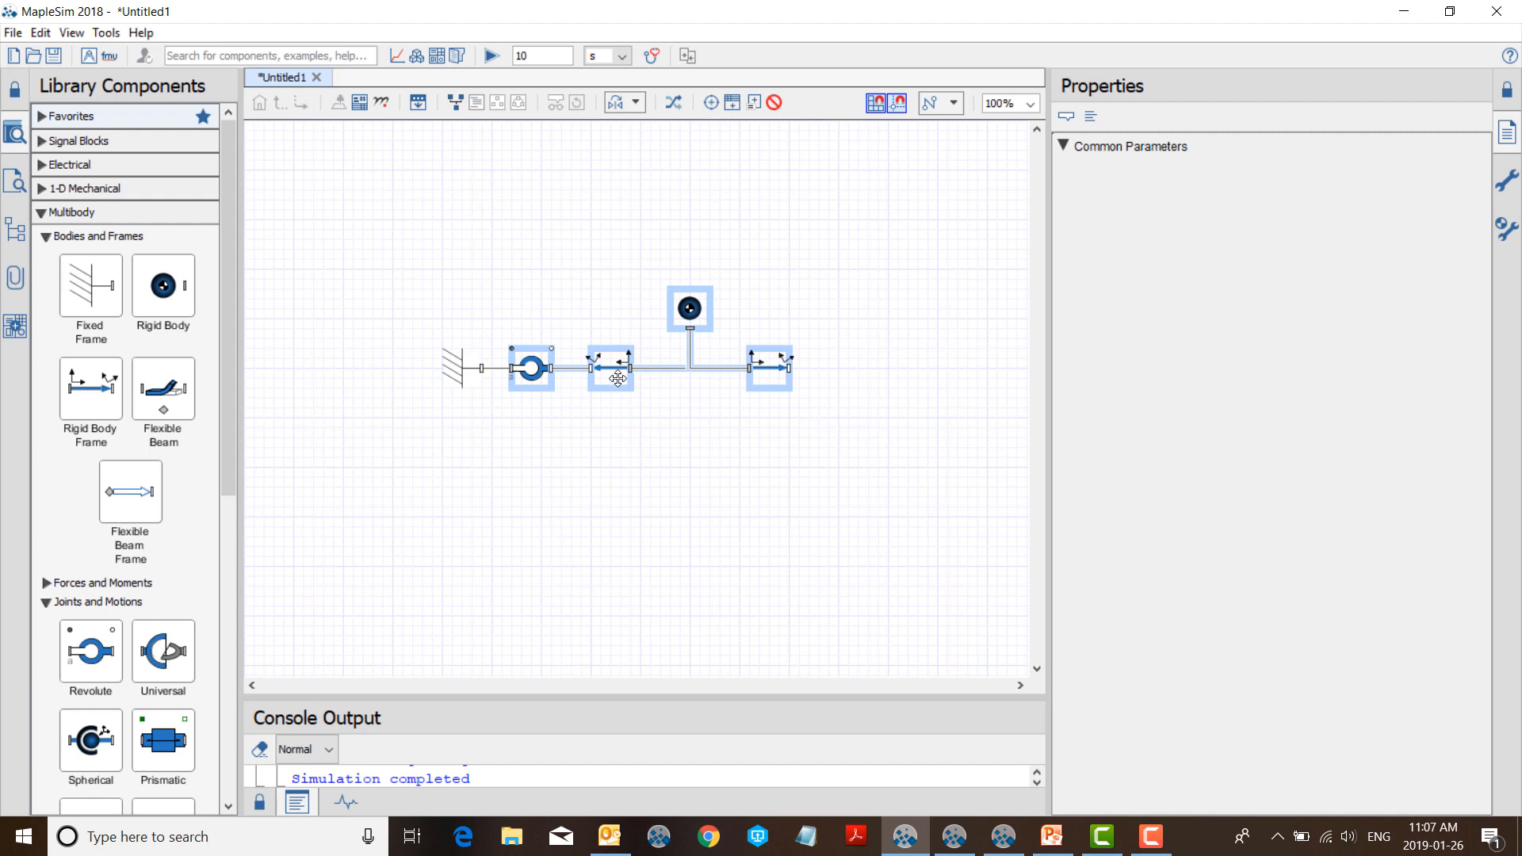
pyautogui.click(892, 343)
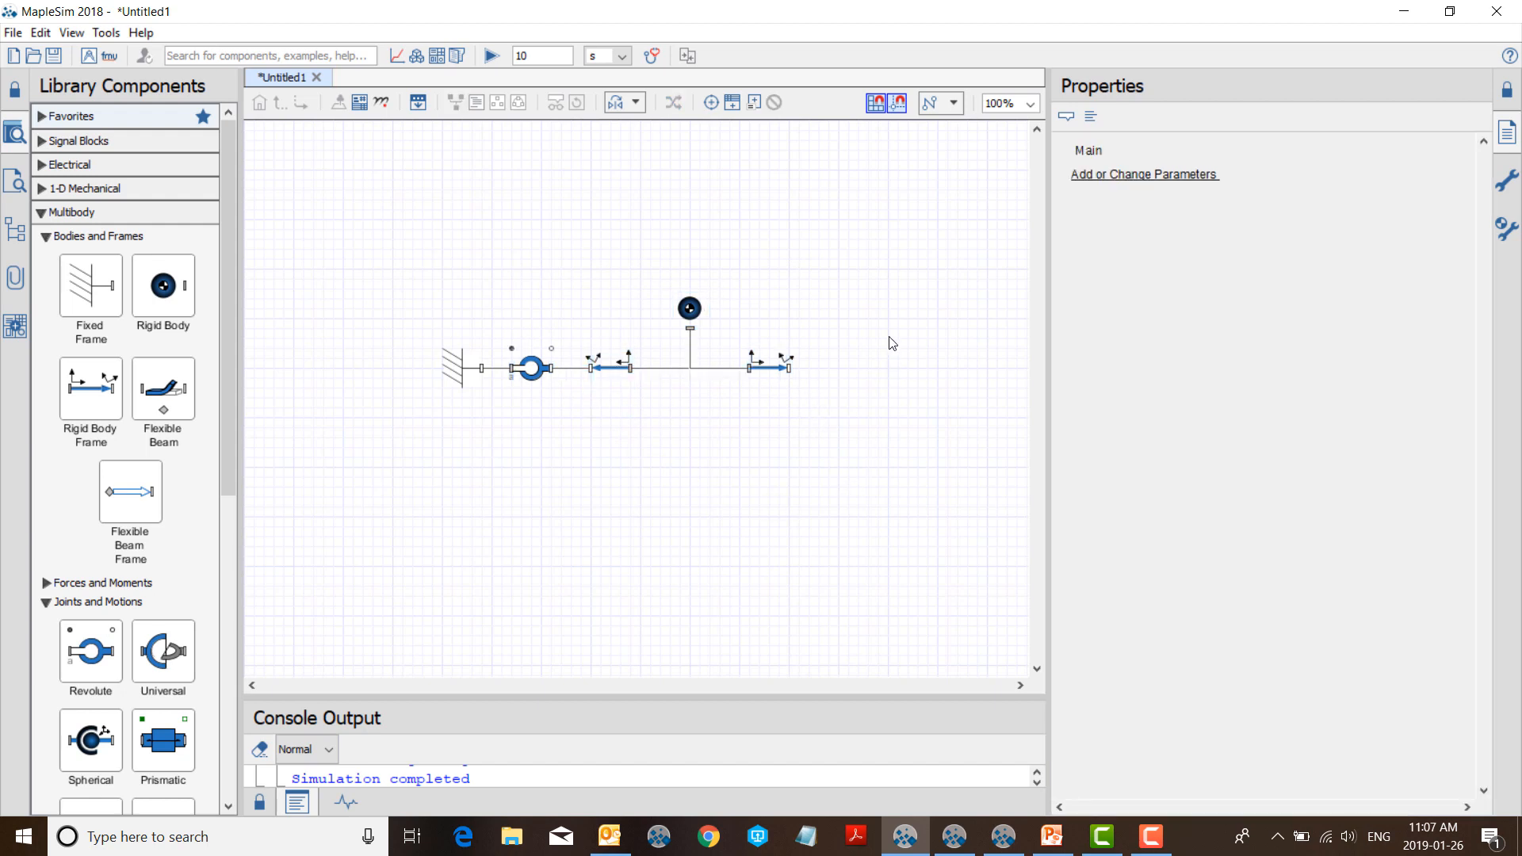
pyautogui.hotkey('ctrl', 'v')
pyautogui.moveTo(813, 393); pyautogui.dragTo(760, 377)
pyautogui.click(757, 453)
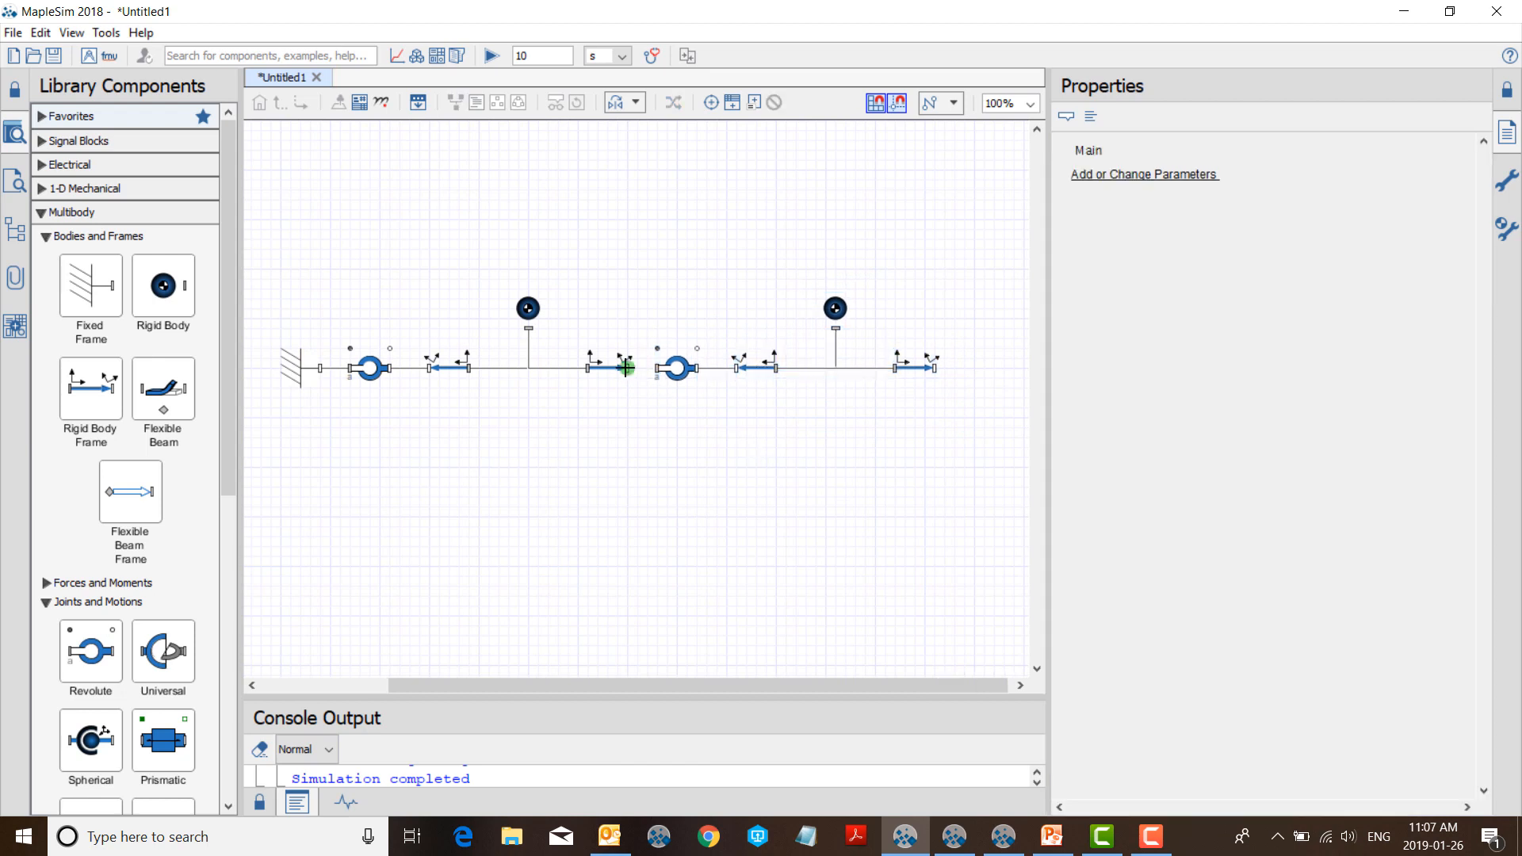
pyautogui.moveTo(625, 367); pyautogui.dragTo(657, 367)
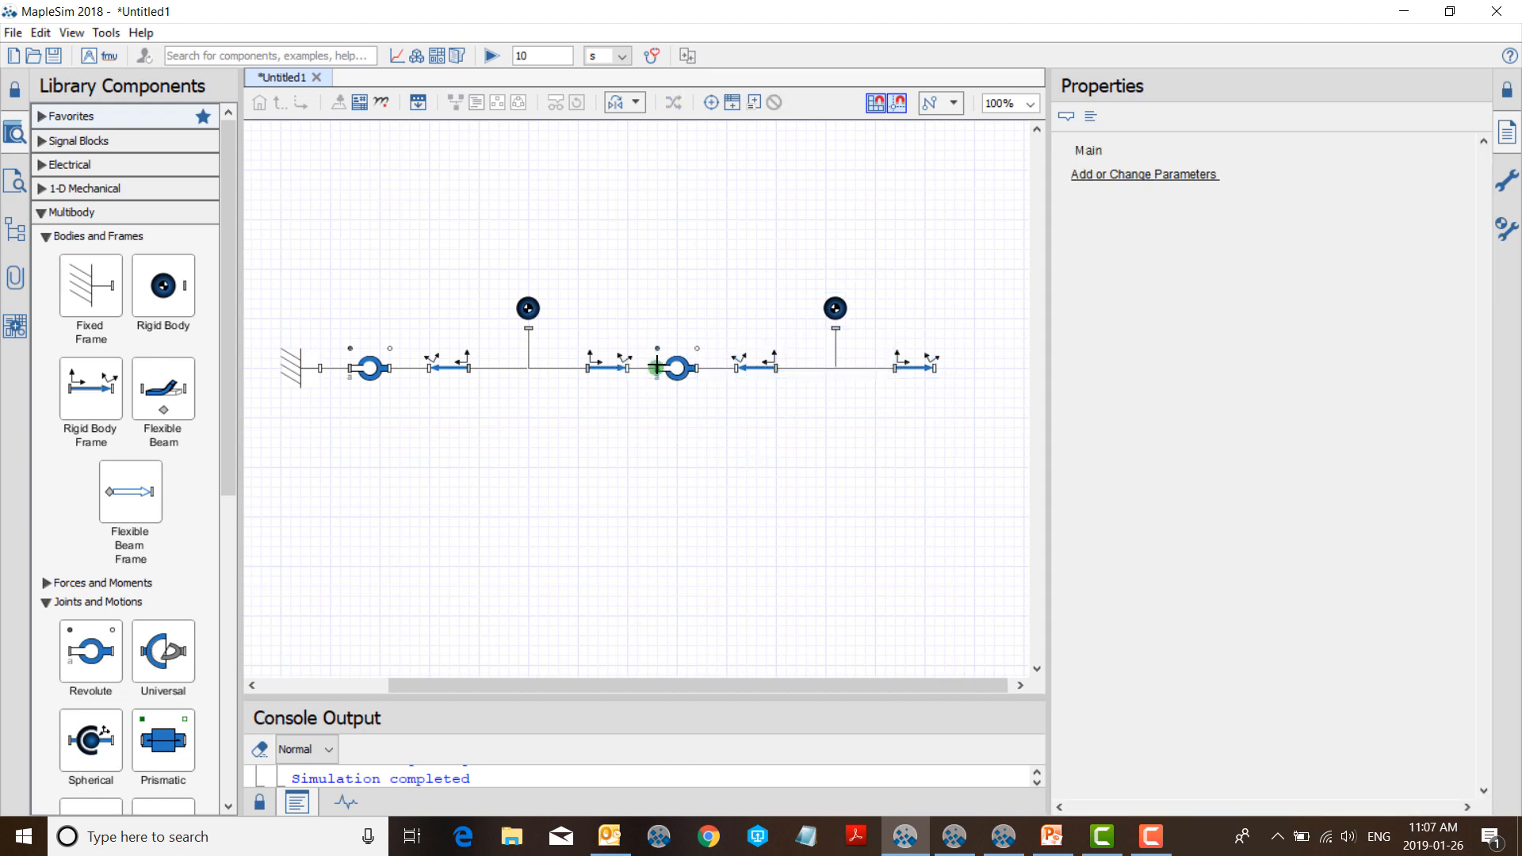
# Open the x translation values of the second link's two Rigid Body Frames, then deselect everything
pyautogui.click(758, 375)
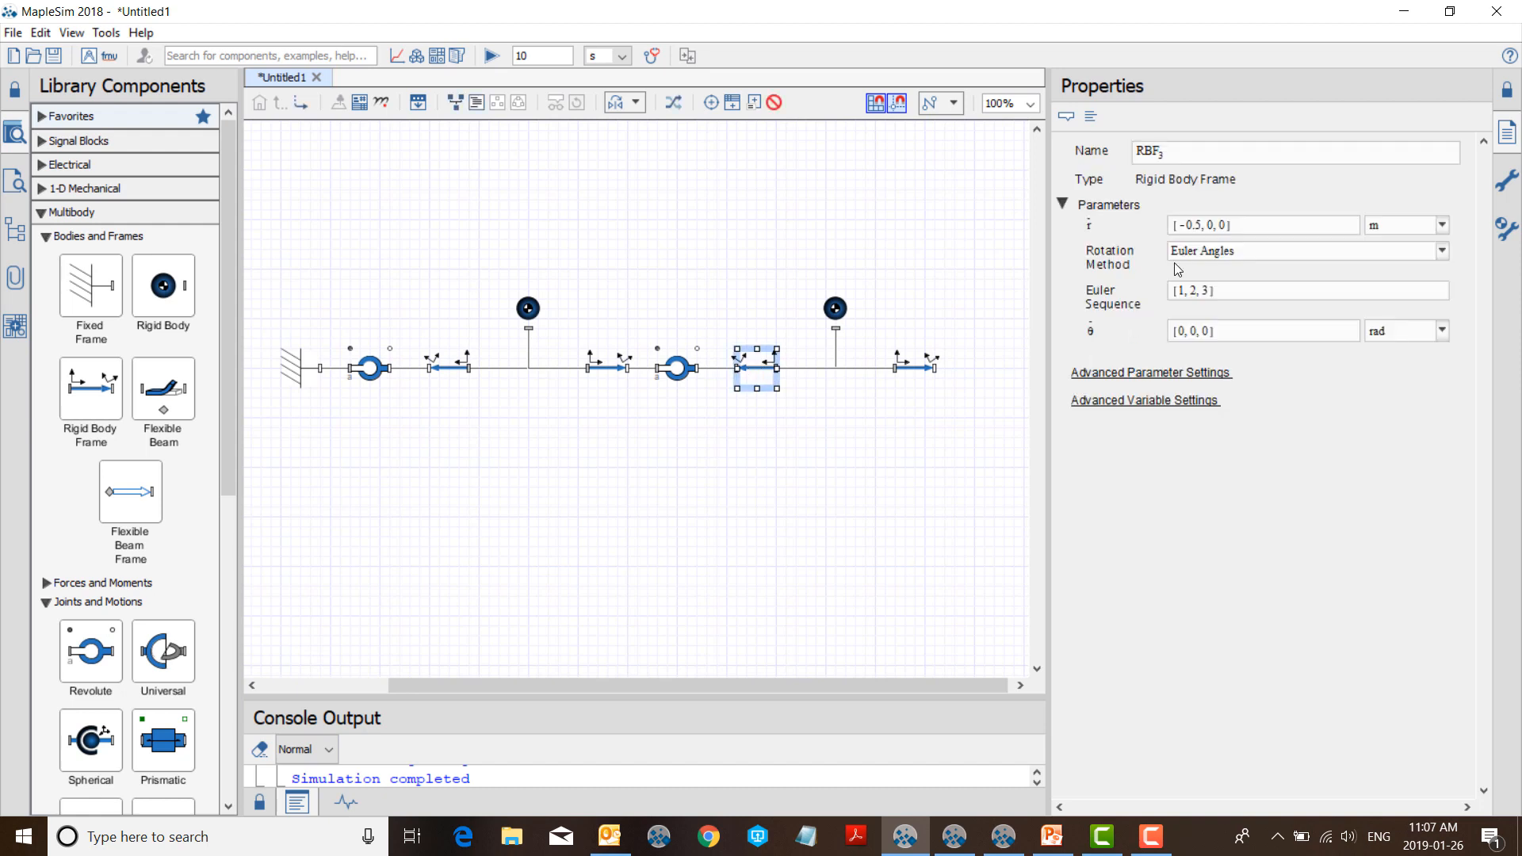
pyautogui.doubleClick(1189, 231)
pyautogui.moveTo(1202, 229); pyautogui.dragTo(1190, 228)
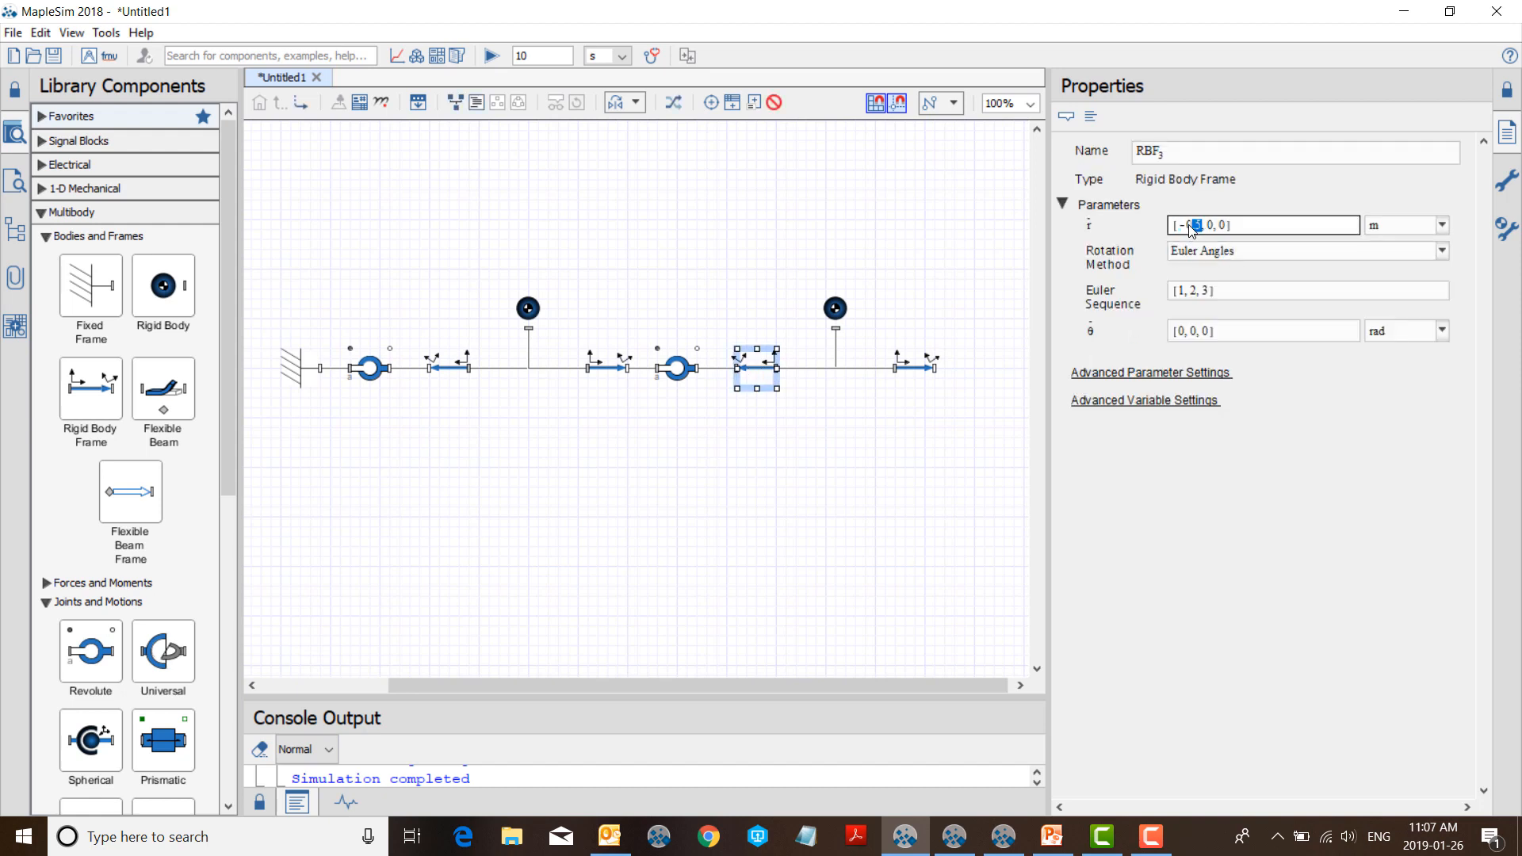
pyautogui.click(920, 373)
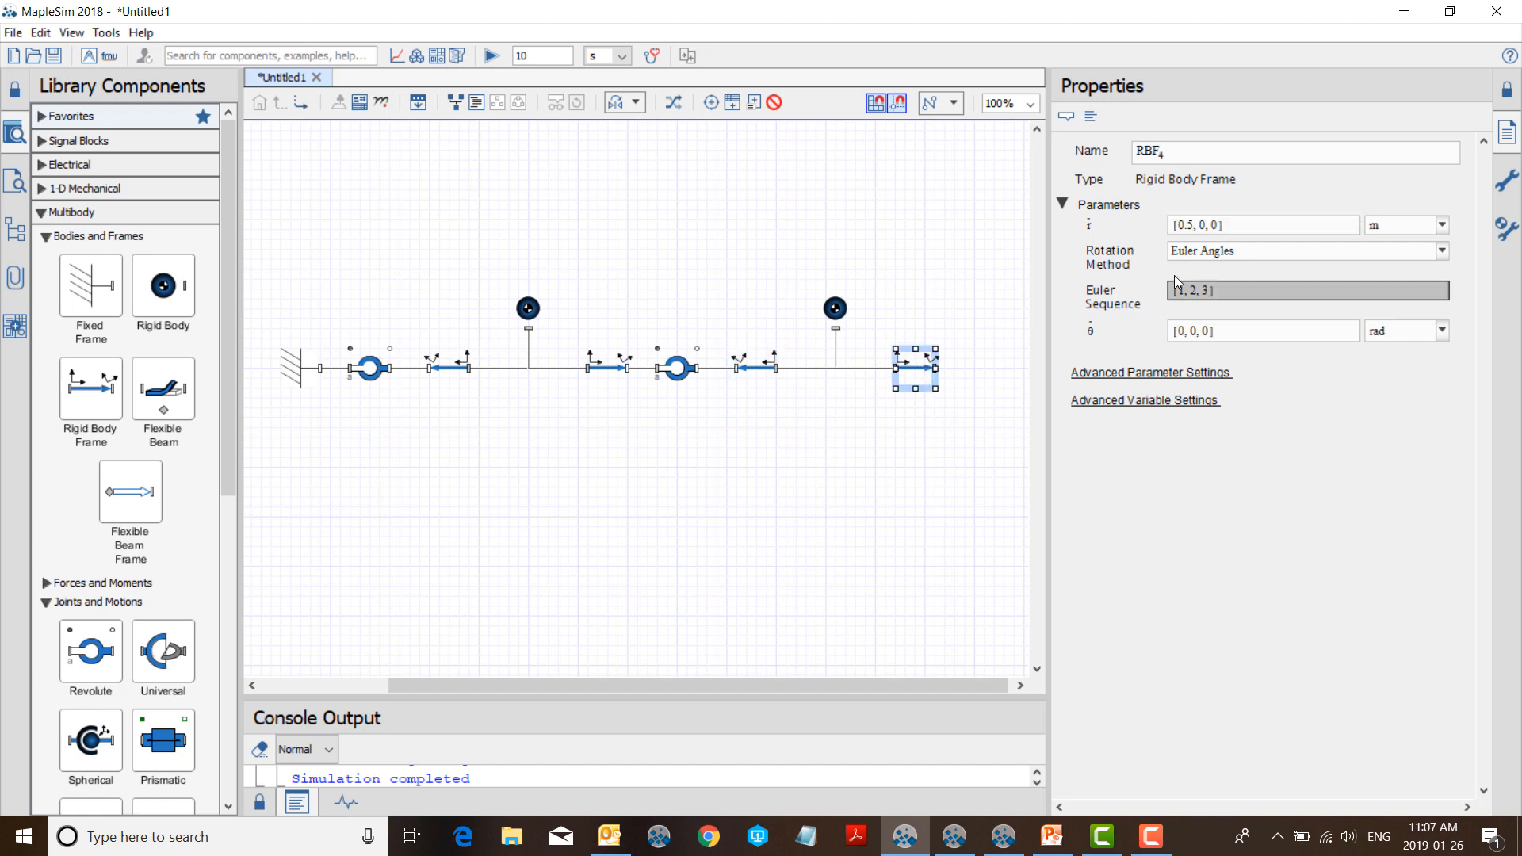
pyautogui.doubleClick(1189, 229)
pyautogui.click(862, 481)
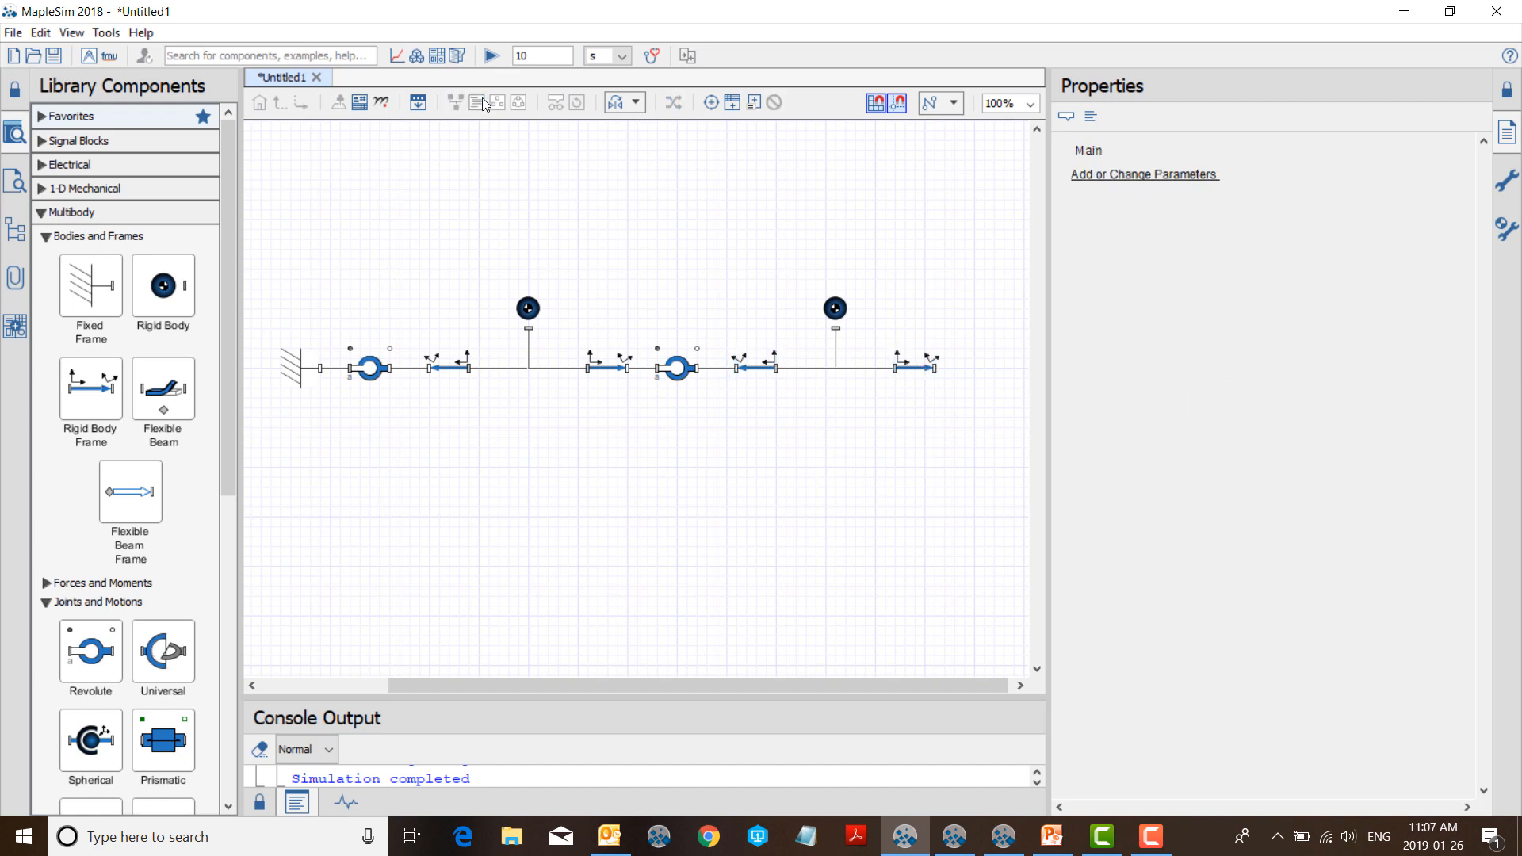
# Run the simulation of the double pendulum and play its 3-D animation
pyautogui.click(490, 55)
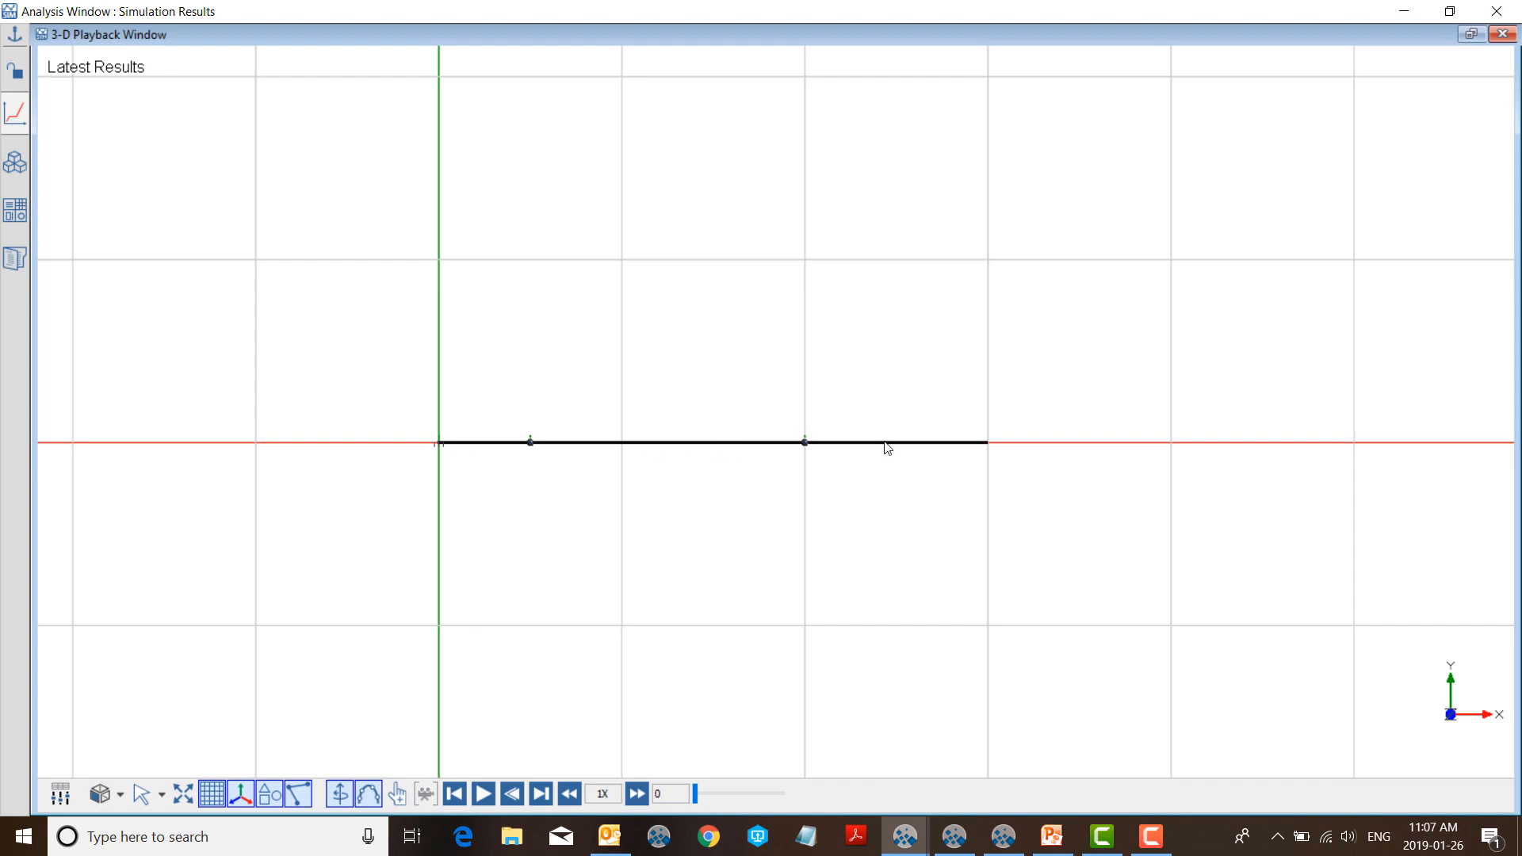
pyautogui.click(483, 793)
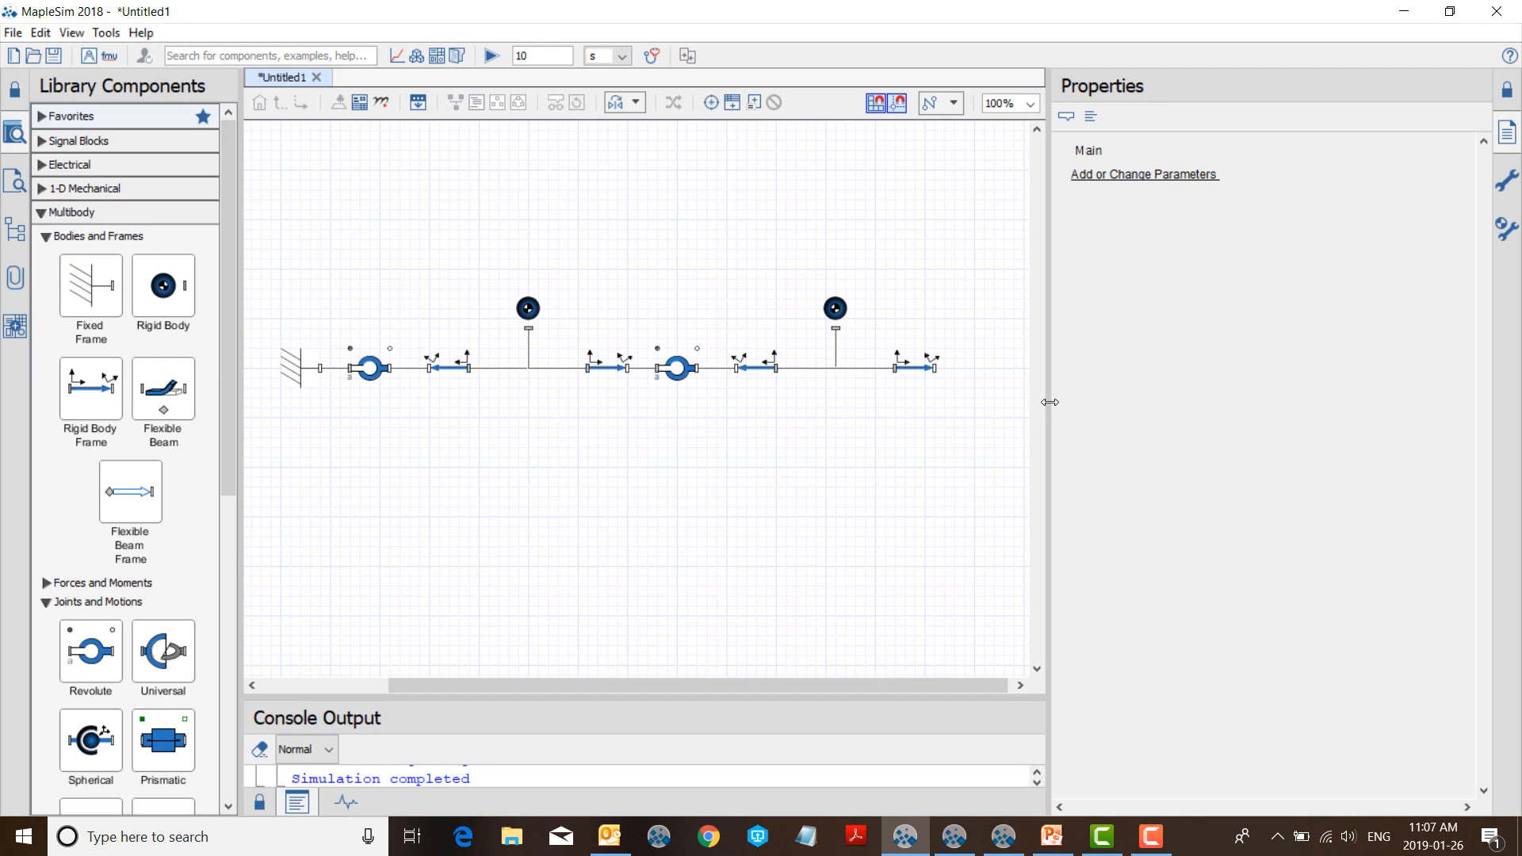
# Add a Revolute joint at the second link's free end and a Prismatic joint below, connecting both in a closed loop to the Fixed Frame
pyautogui.moveTo(1049, 402); pyautogui.dragTo(1297, 385)
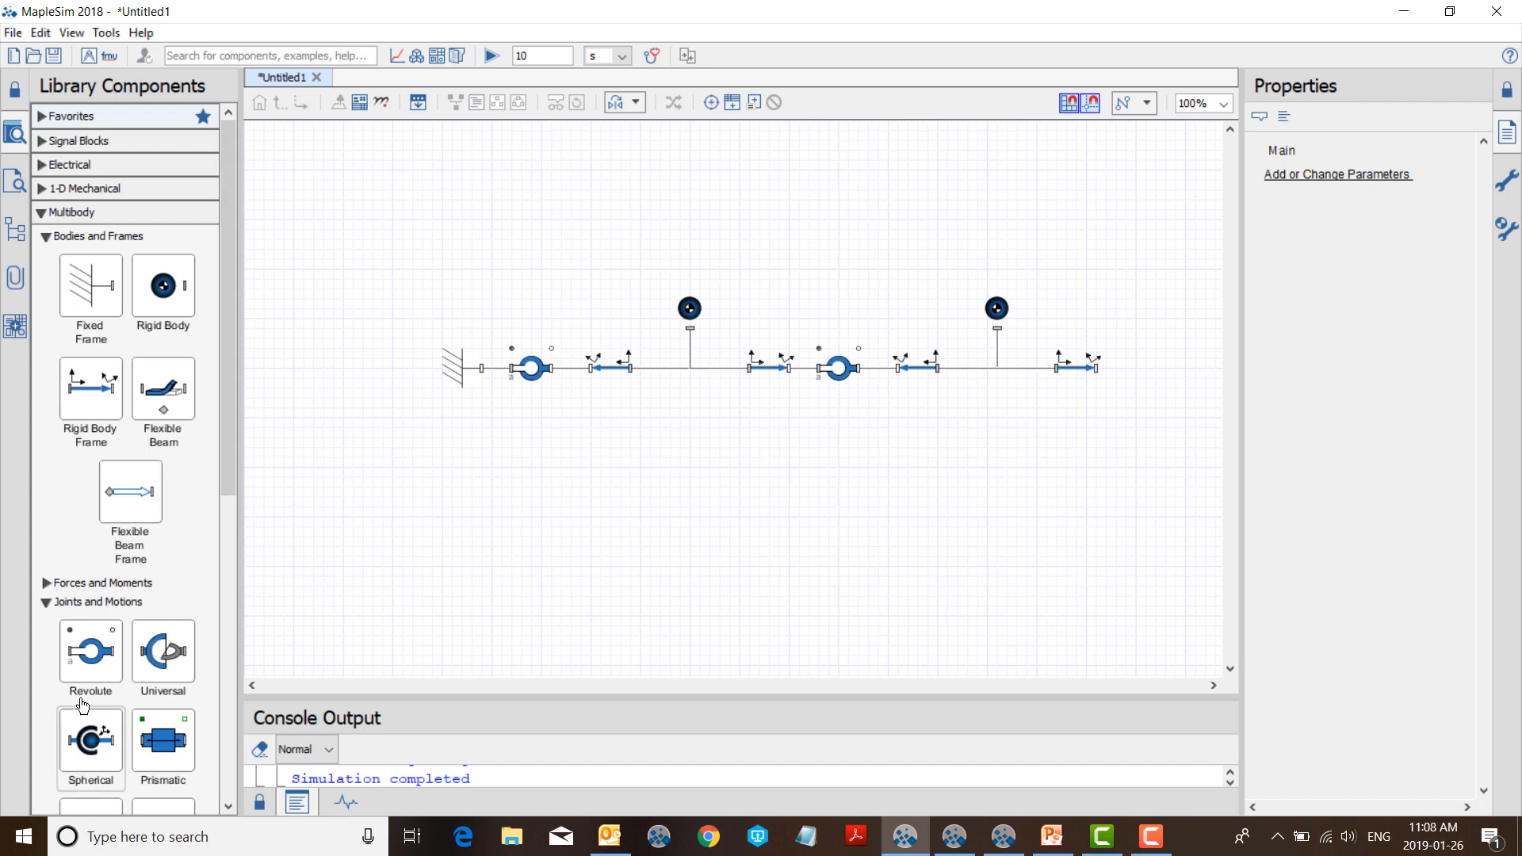
pyautogui.moveTo(87, 658); pyautogui.dragTo(1154, 383)
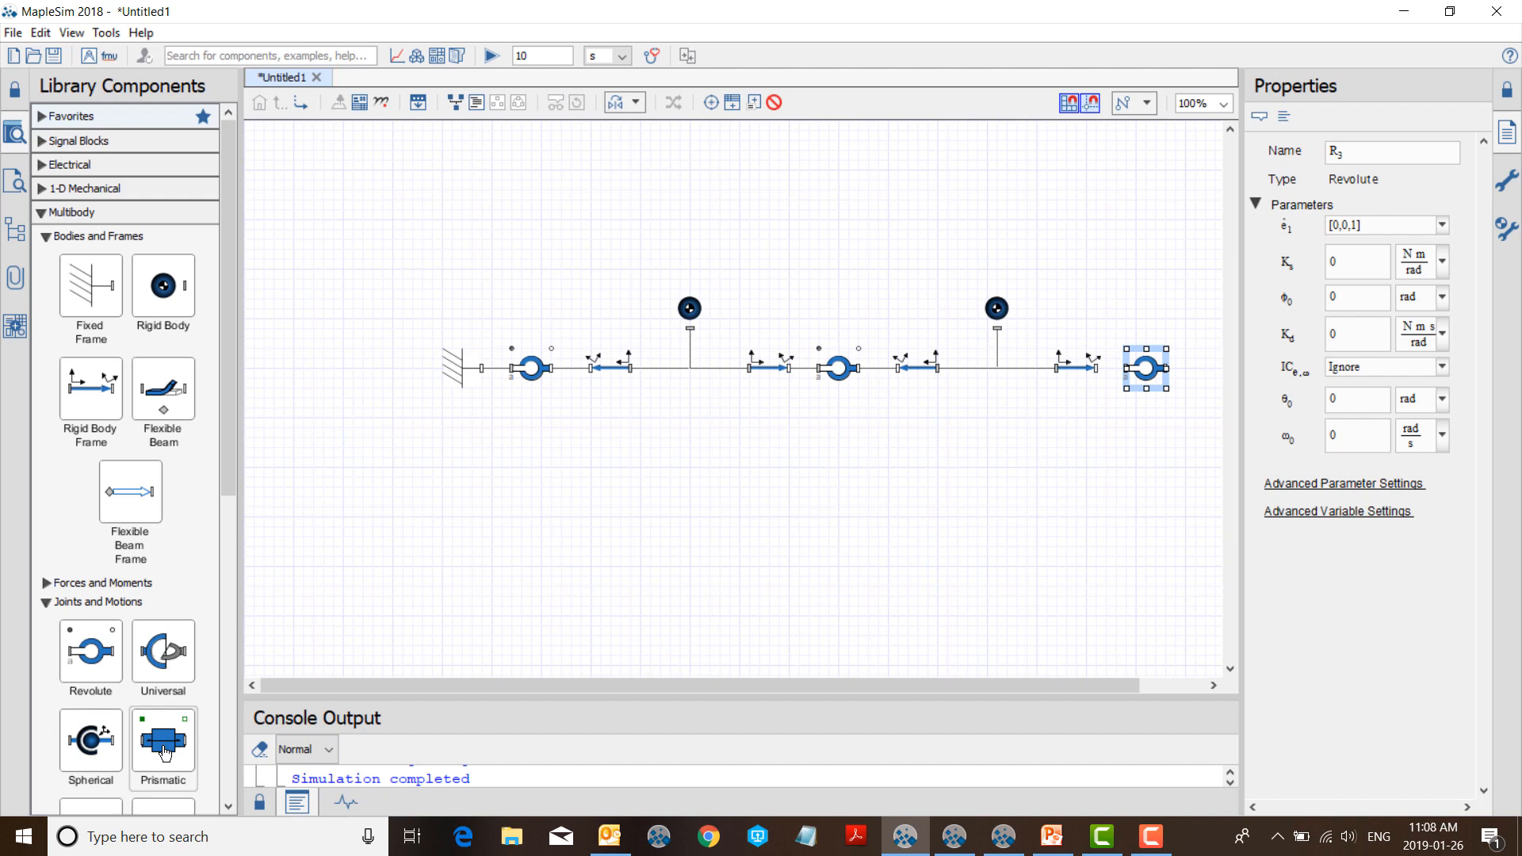
pyautogui.moveTo(165, 753); pyautogui.dragTo(769, 468)
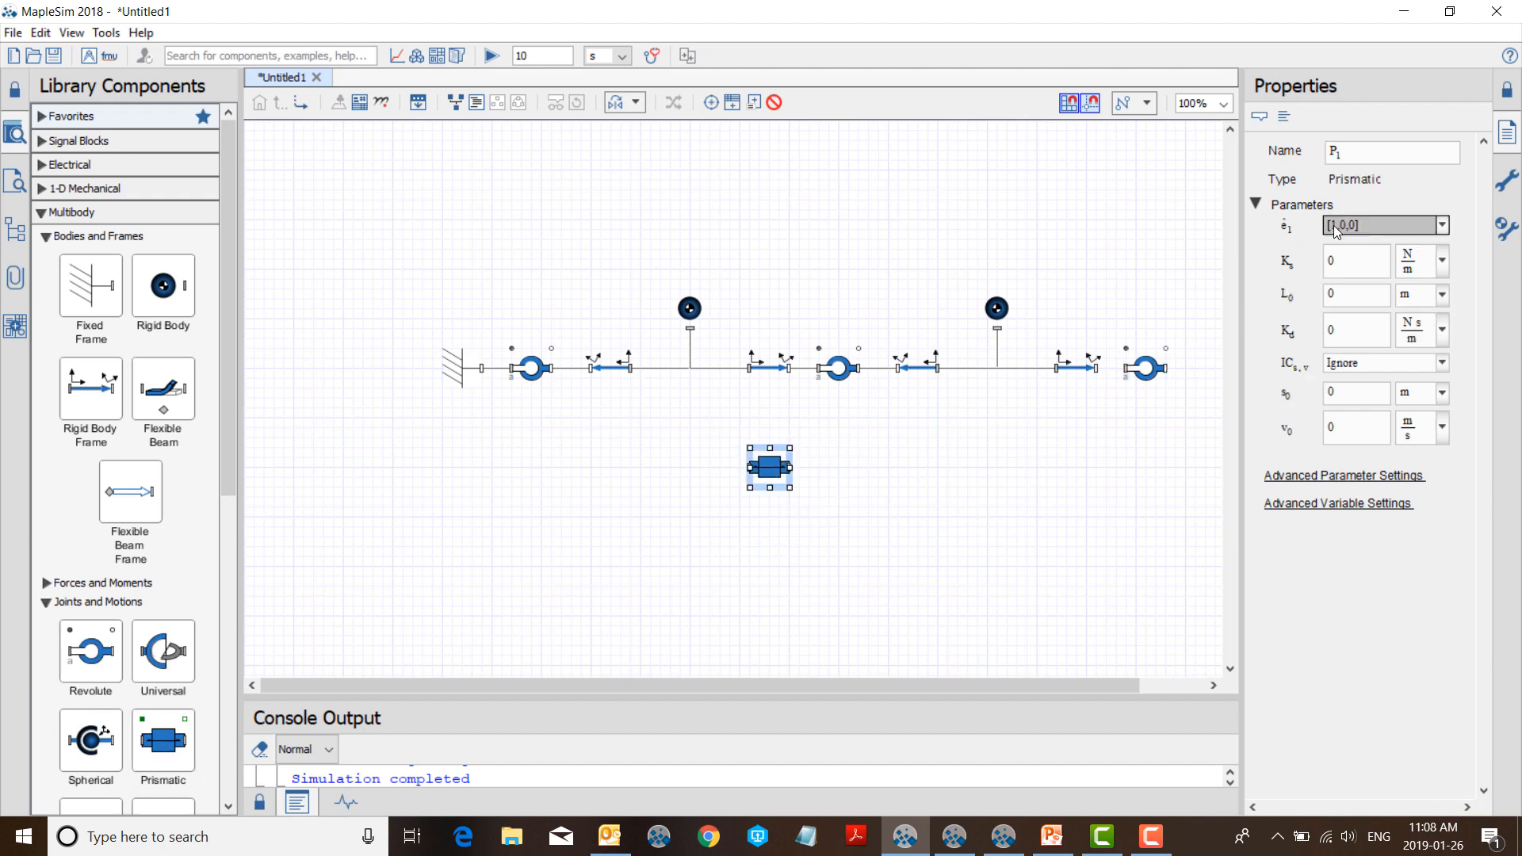
pyautogui.click(851, 596)
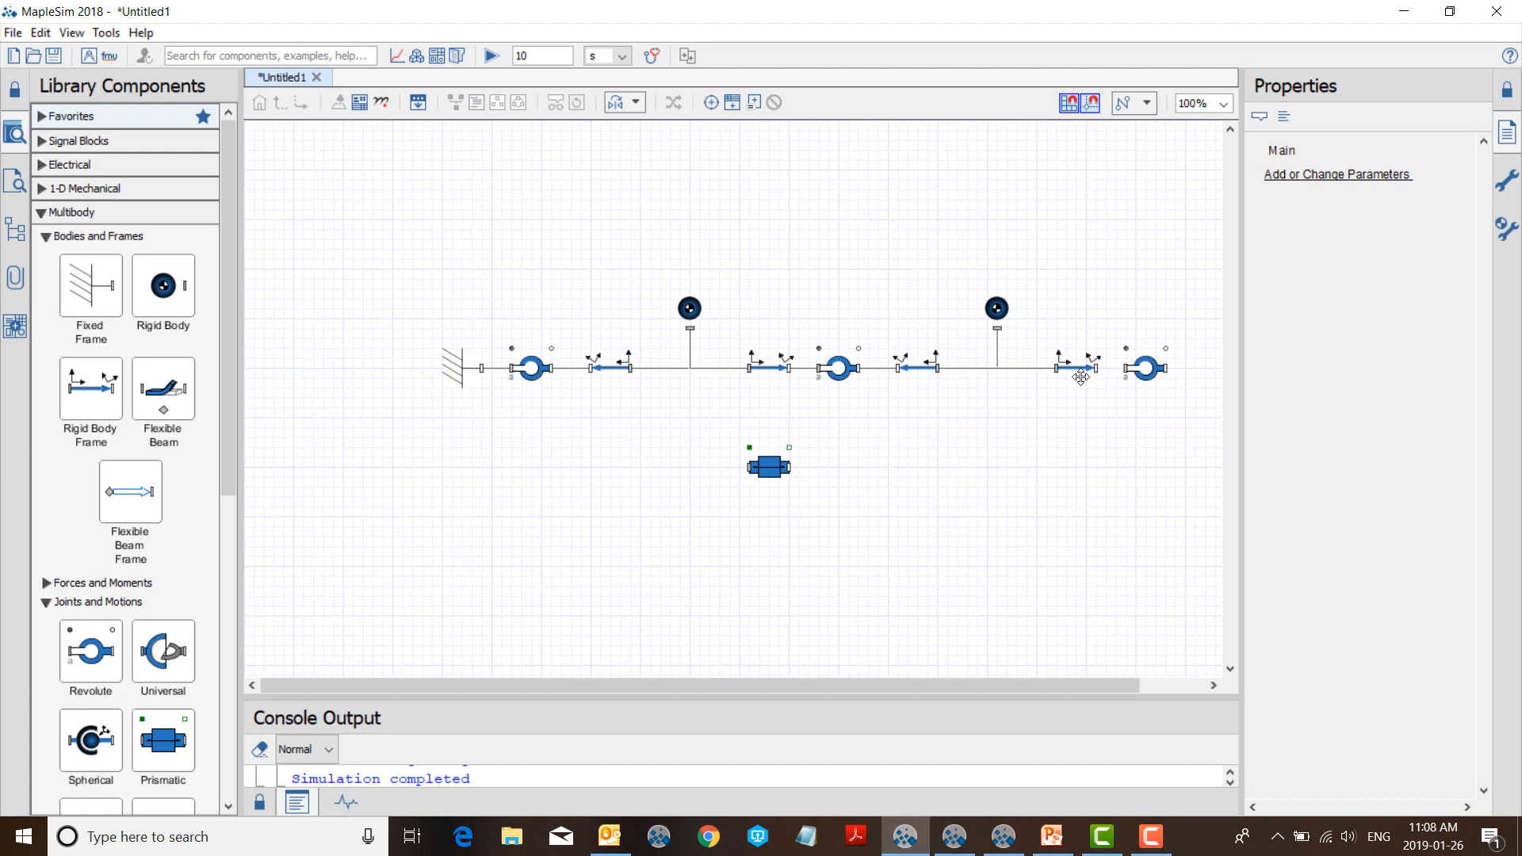
pyautogui.moveTo(1093, 367); pyautogui.dragTo(789, 466)
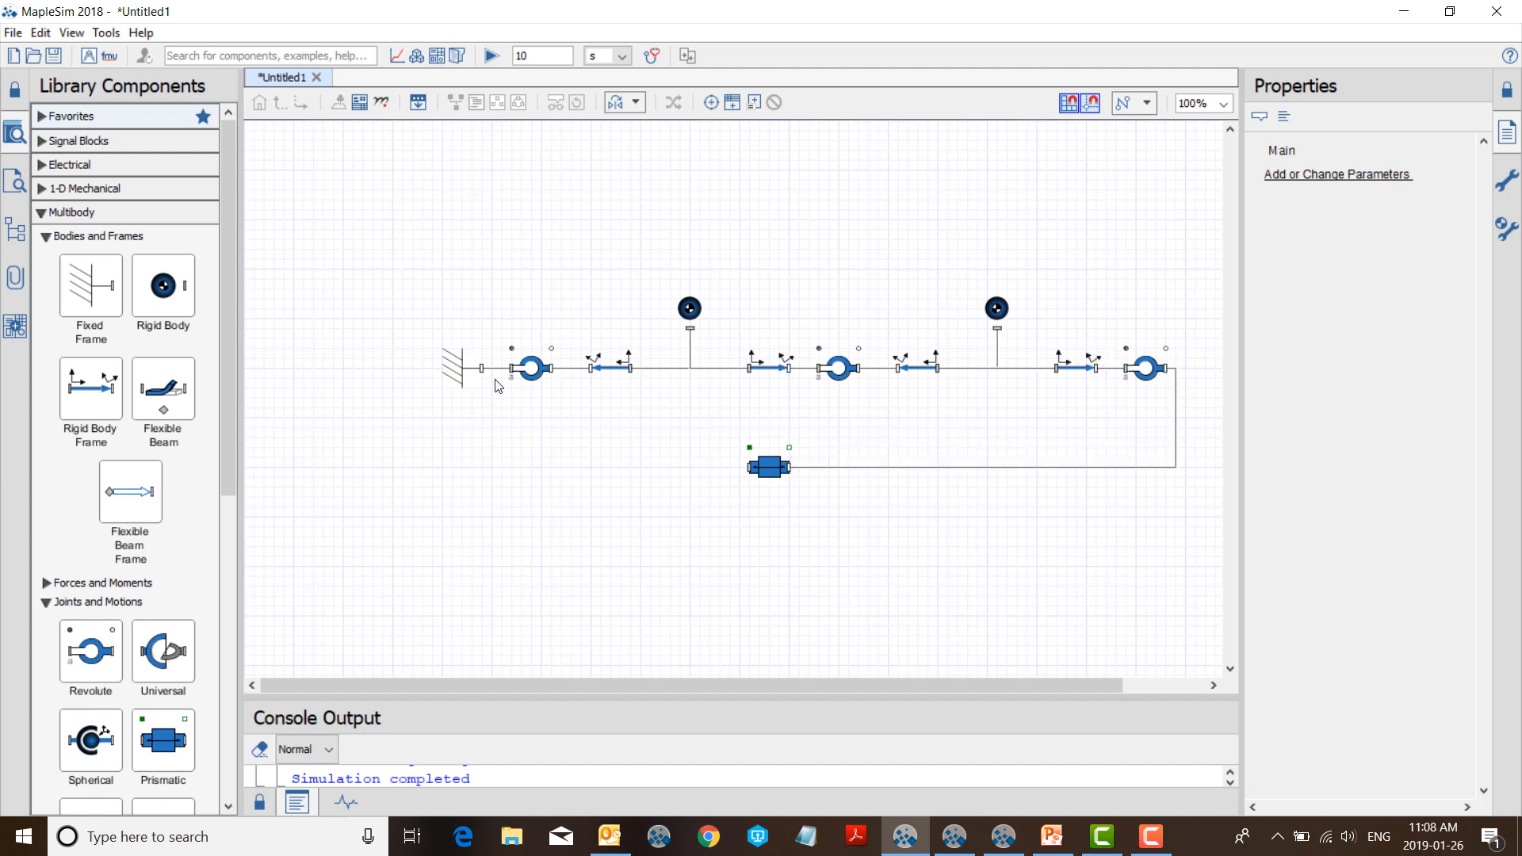
pyautogui.moveTo(481, 368); pyautogui.dragTo(749, 466)
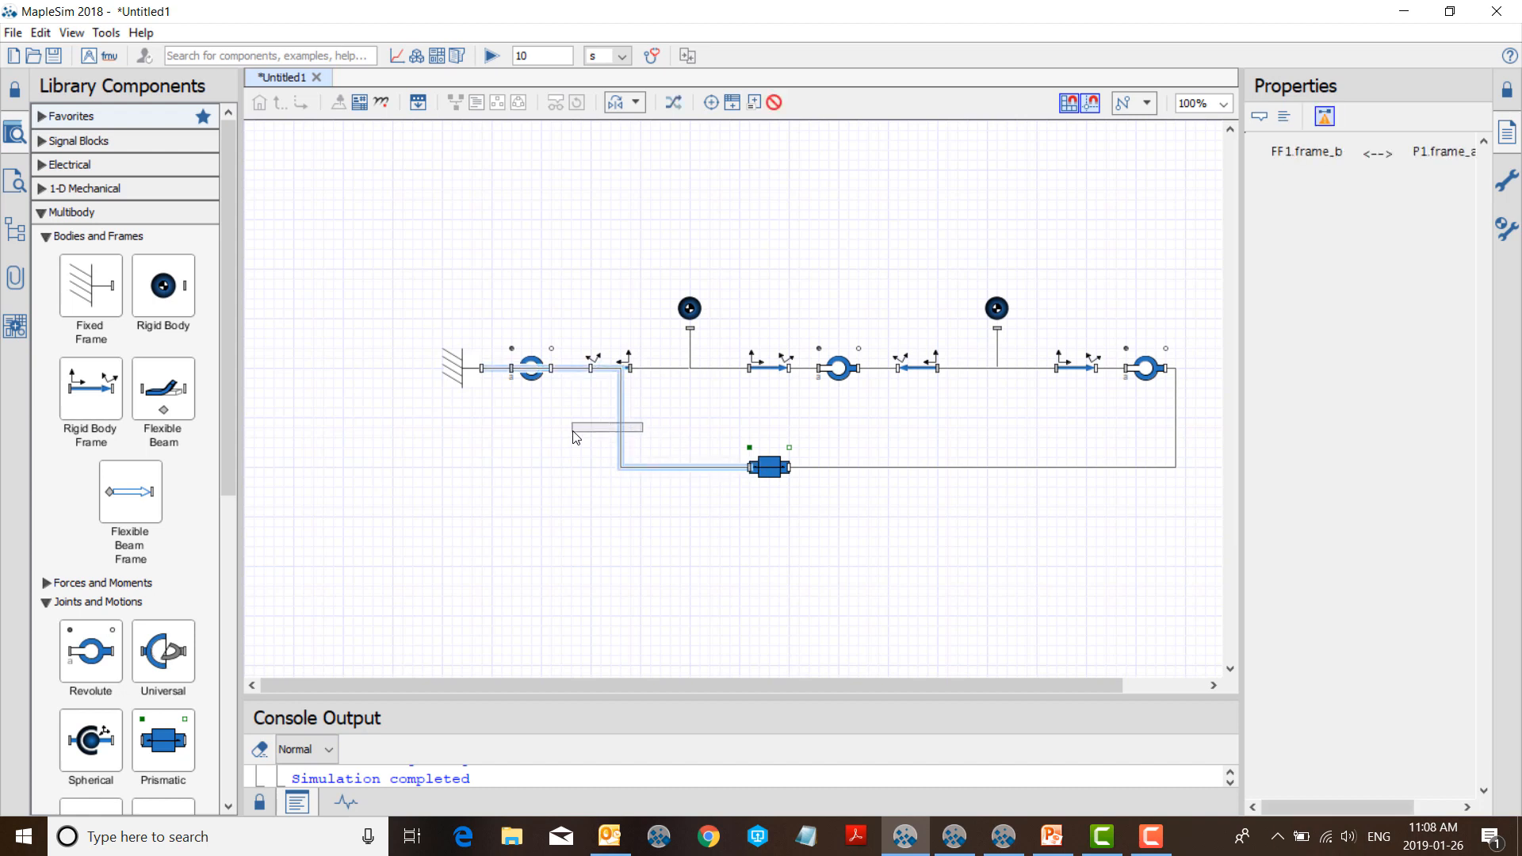
# Move the whole diagram up in the workspace and centre the Prismatic joint beneath the middle Revolute joint
pyautogui.moveTo(381, 227); pyautogui.dragTo(1105, 568)
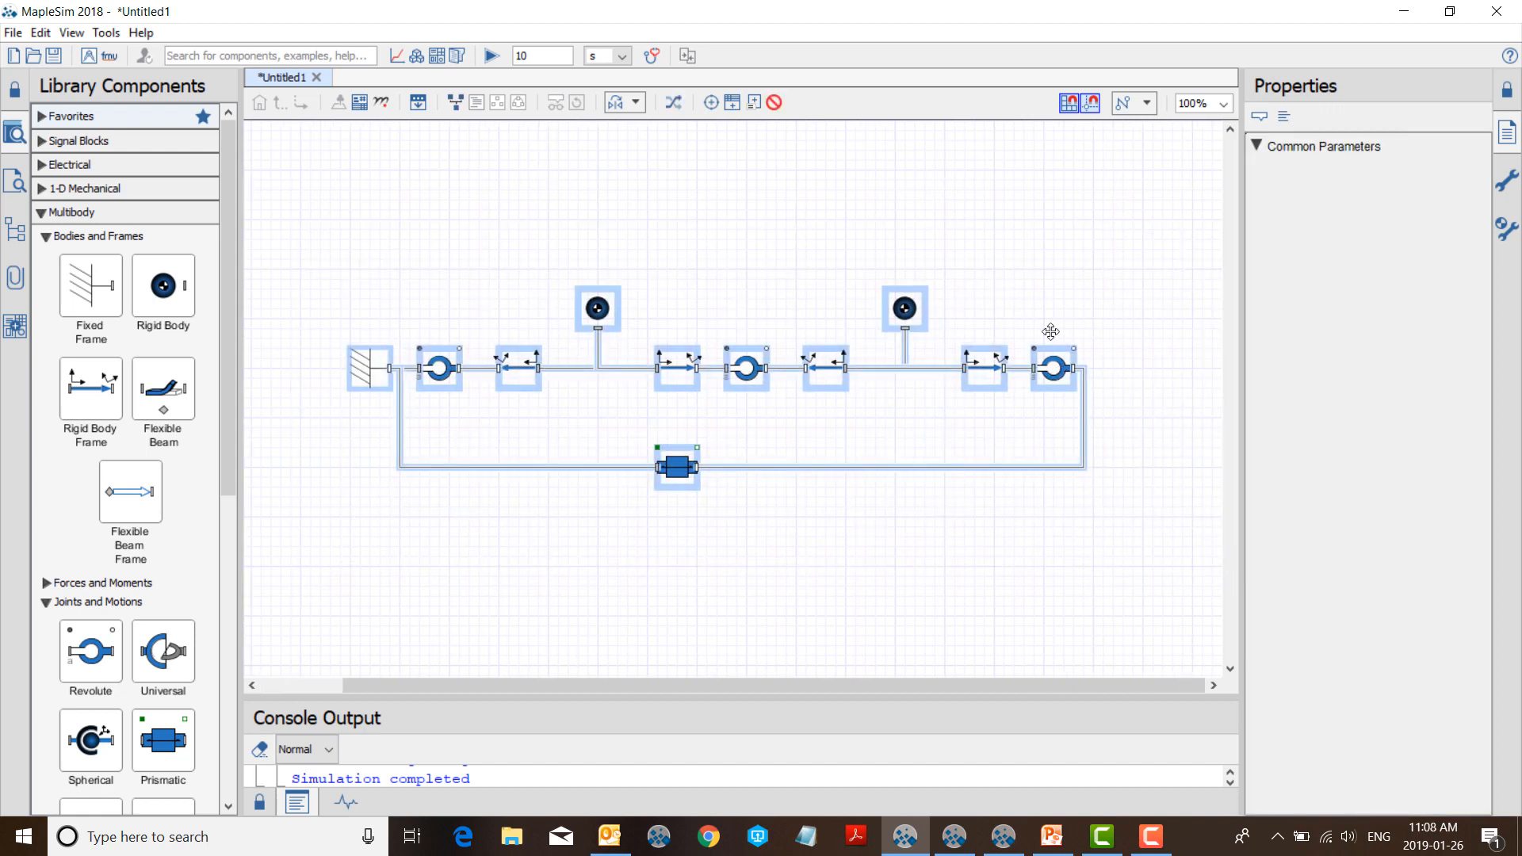
pyautogui.moveTo(1058, 370); pyautogui.dragTo(1040, 320)
pyautogui.click(821, 559)
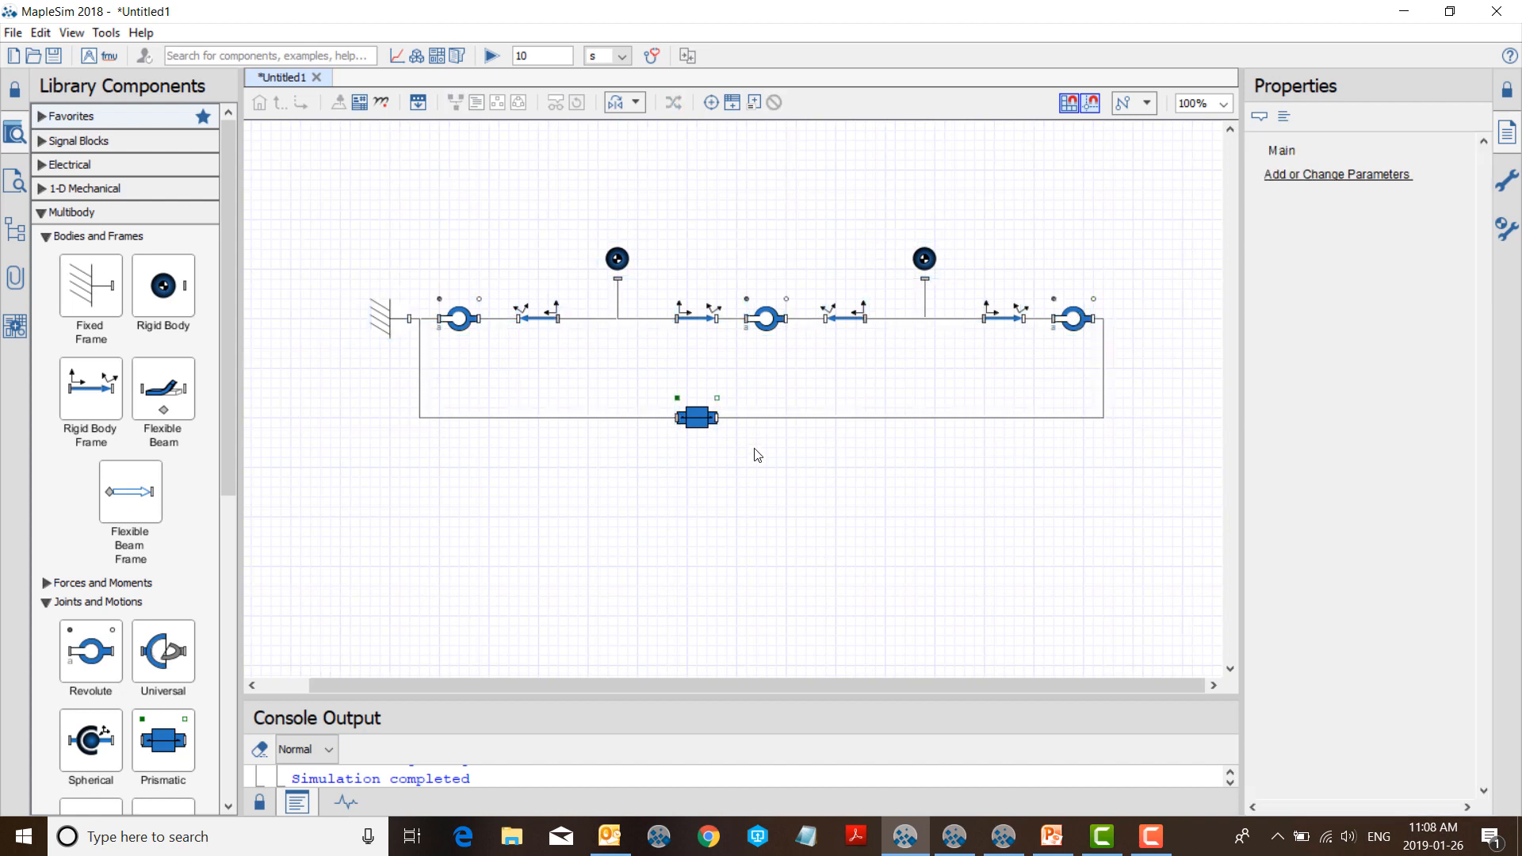
pyautogui.moveTo(697, 419); pyautogui.dragTo(767, 414)
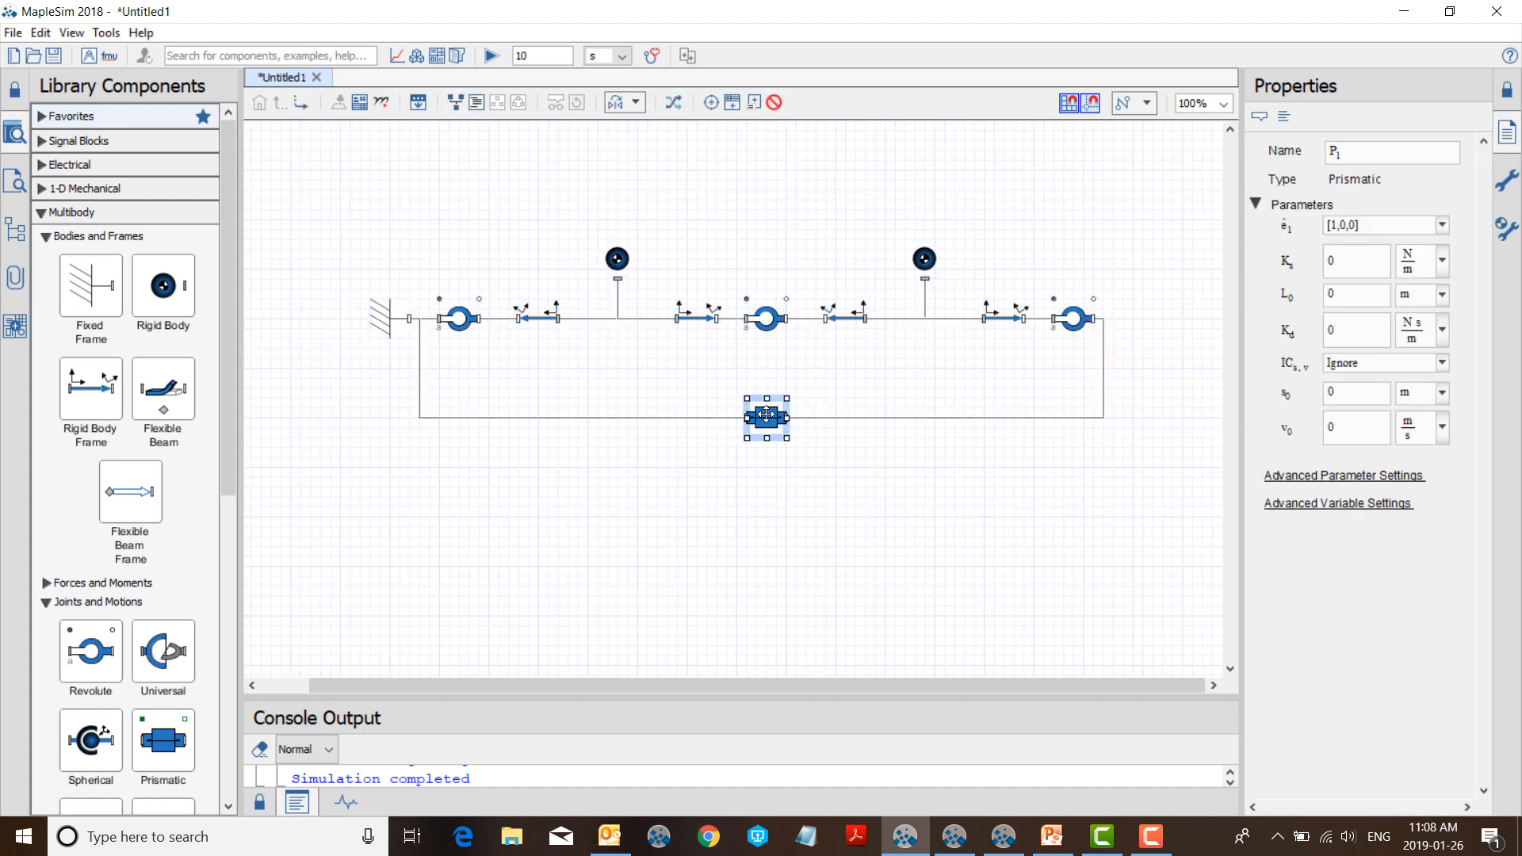
pyautogui.click(790, 547)
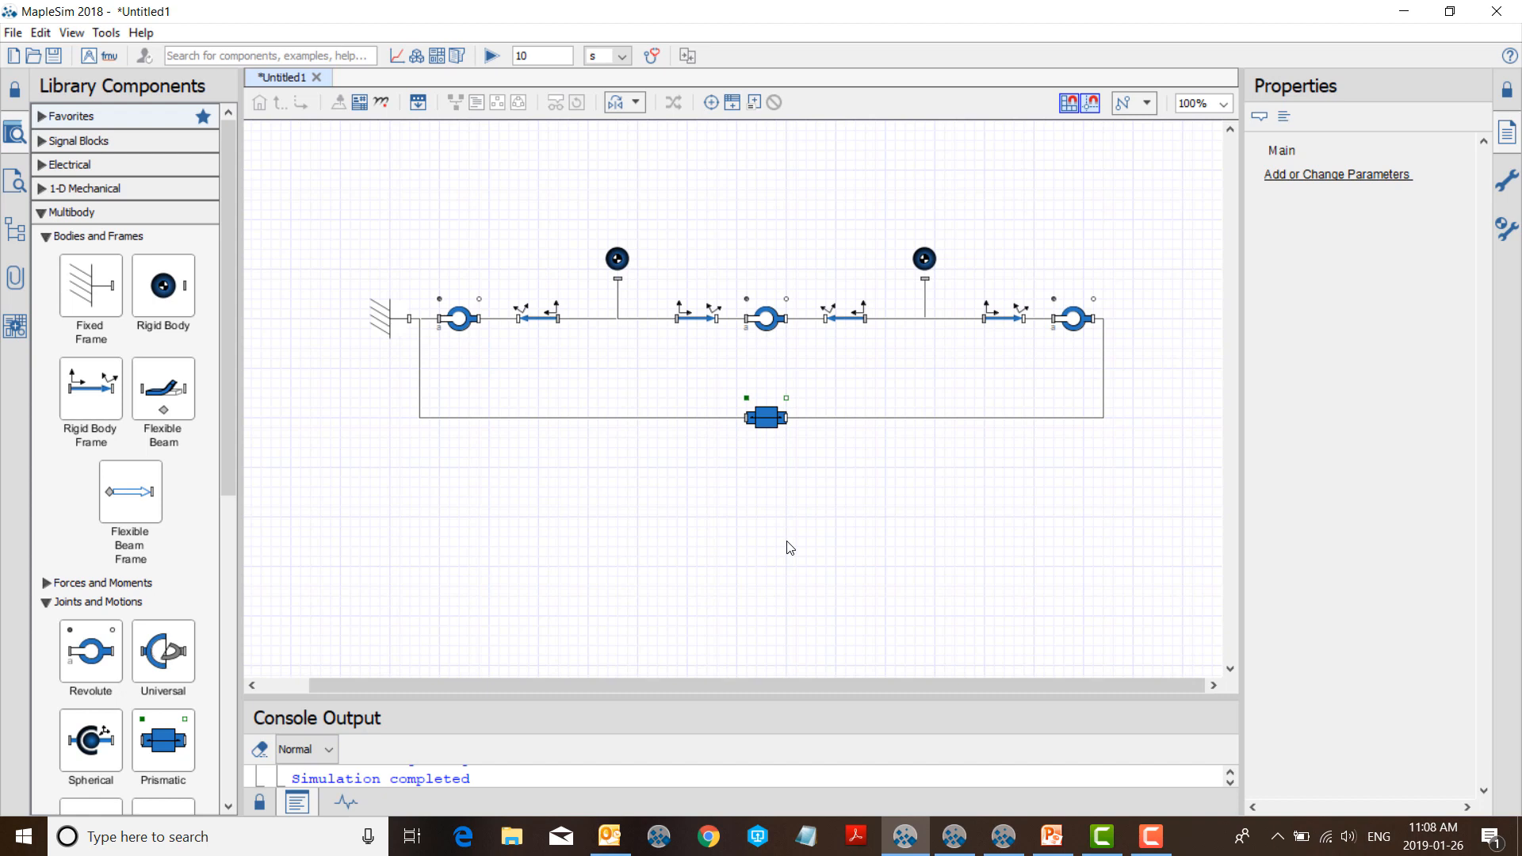
# Attach a probe measuring Length to the Prismatic joint's translational flange
pyautogui.click(711, 103)
pyautogui.click(786, 397)
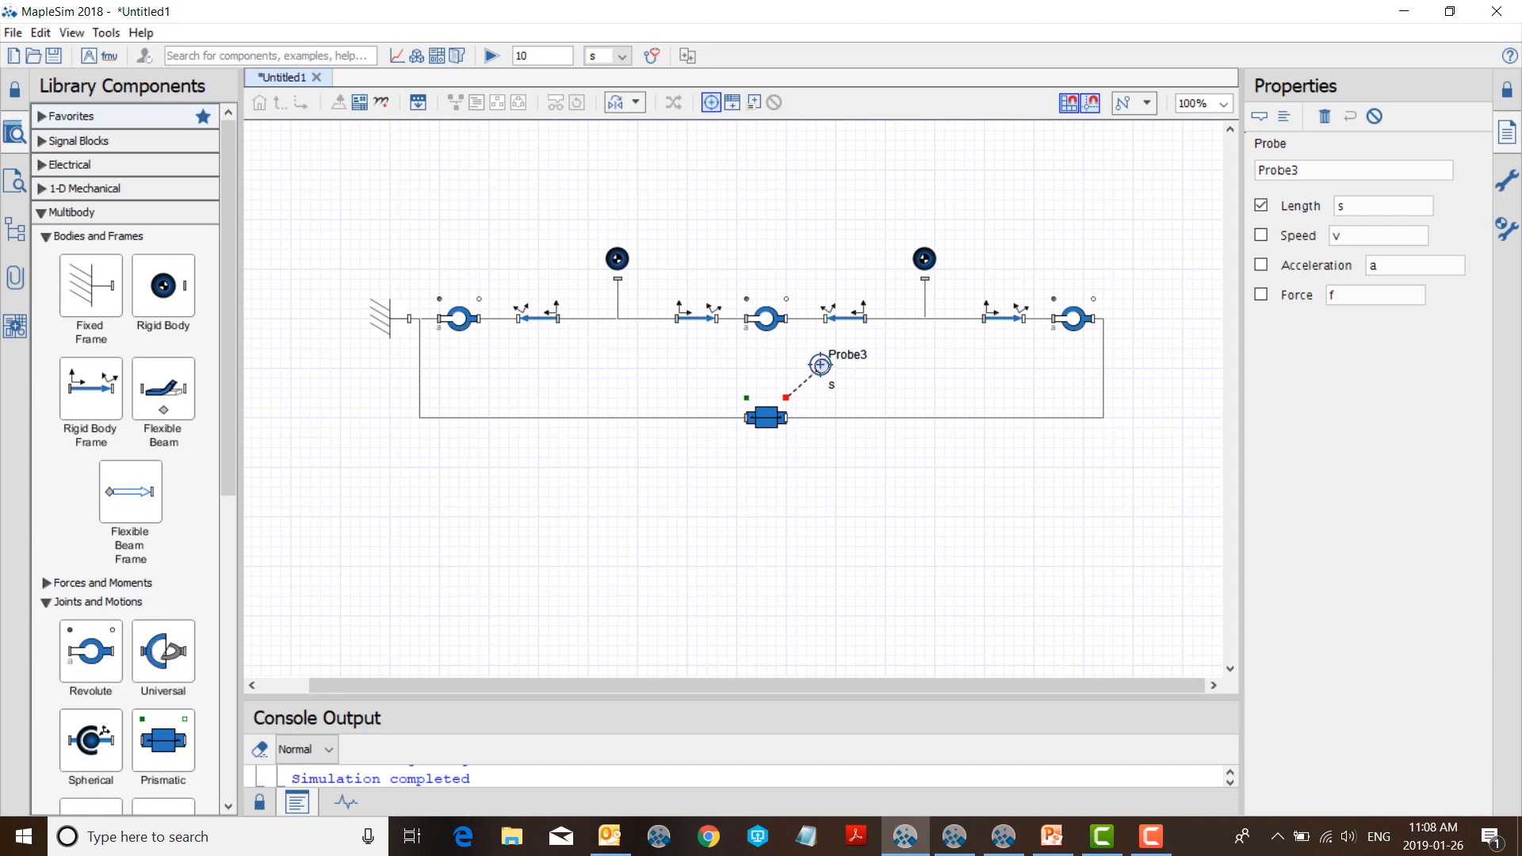
pyautogui.click(821, 366)
pyautogui.click(759, 539)
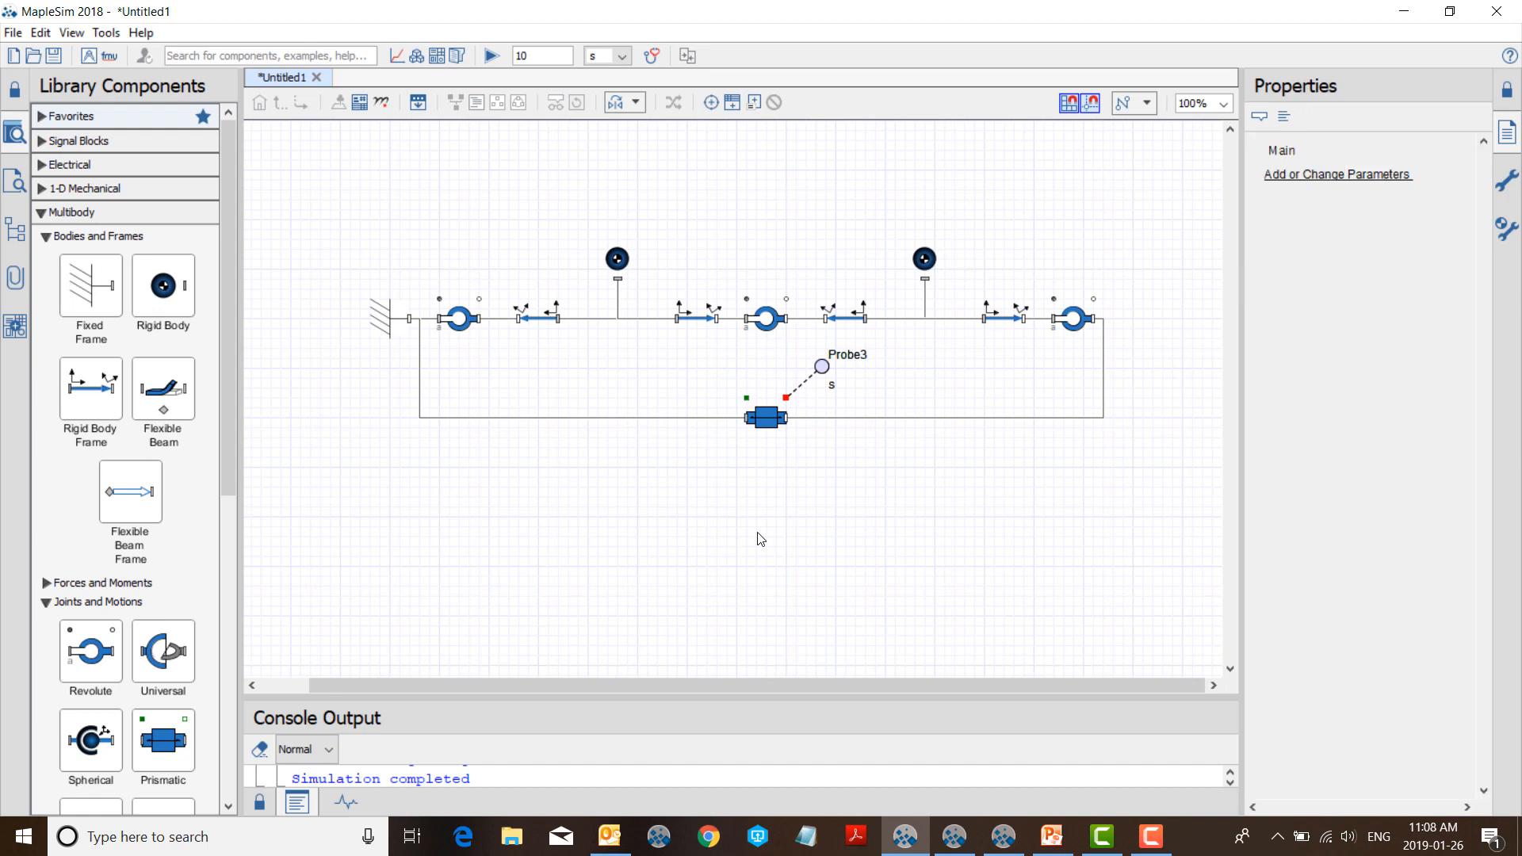
# Run the simulation, play the closed-loop mechanism's animation in Front Orthographic View alongside the probe plot, and close the results
pyautogui.click(492, 56)
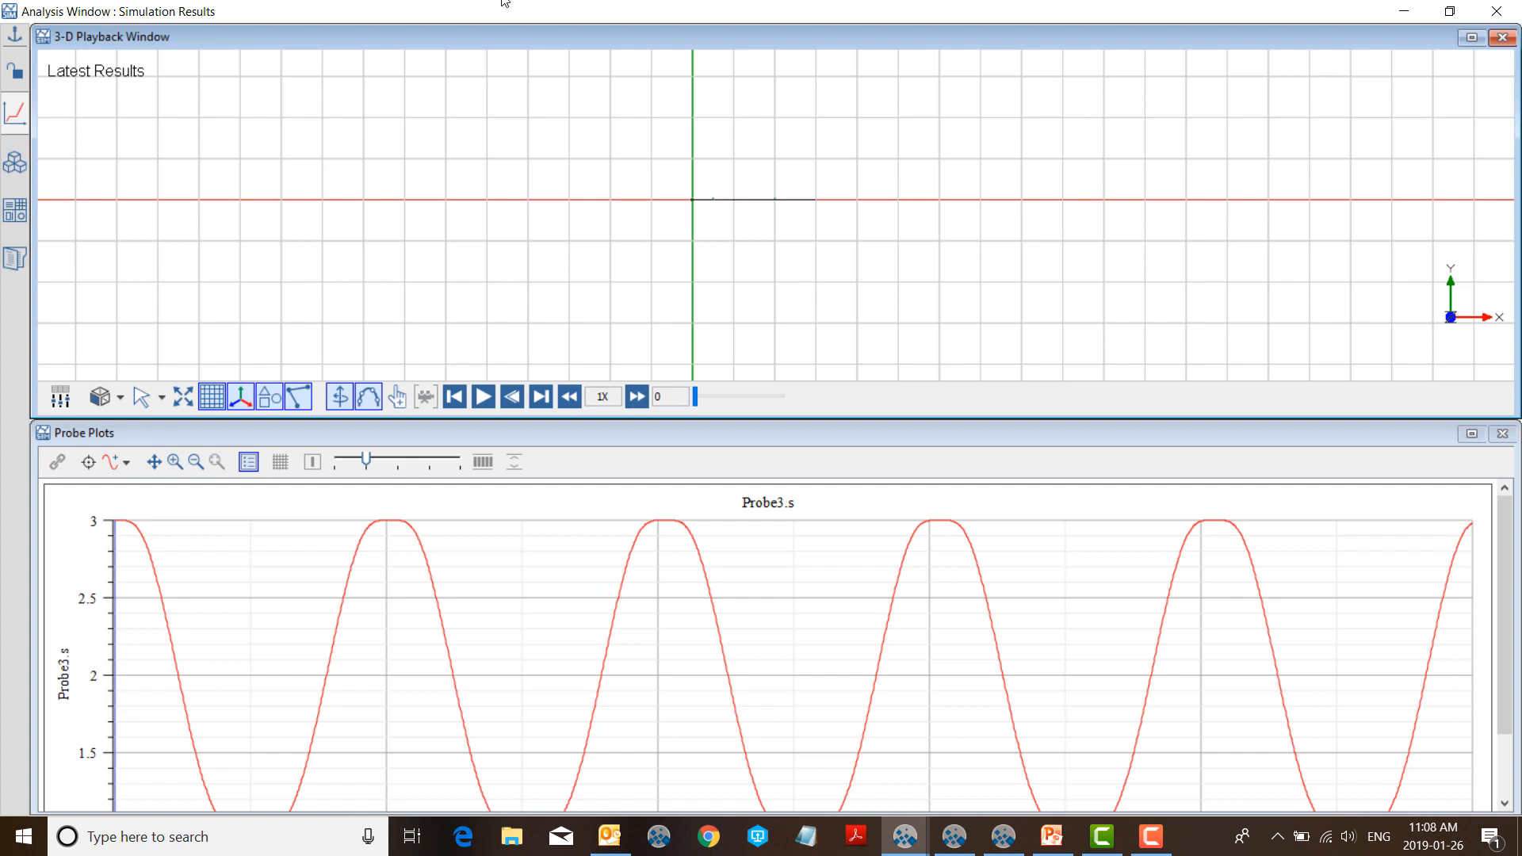
pyautogui.click(121, 398)
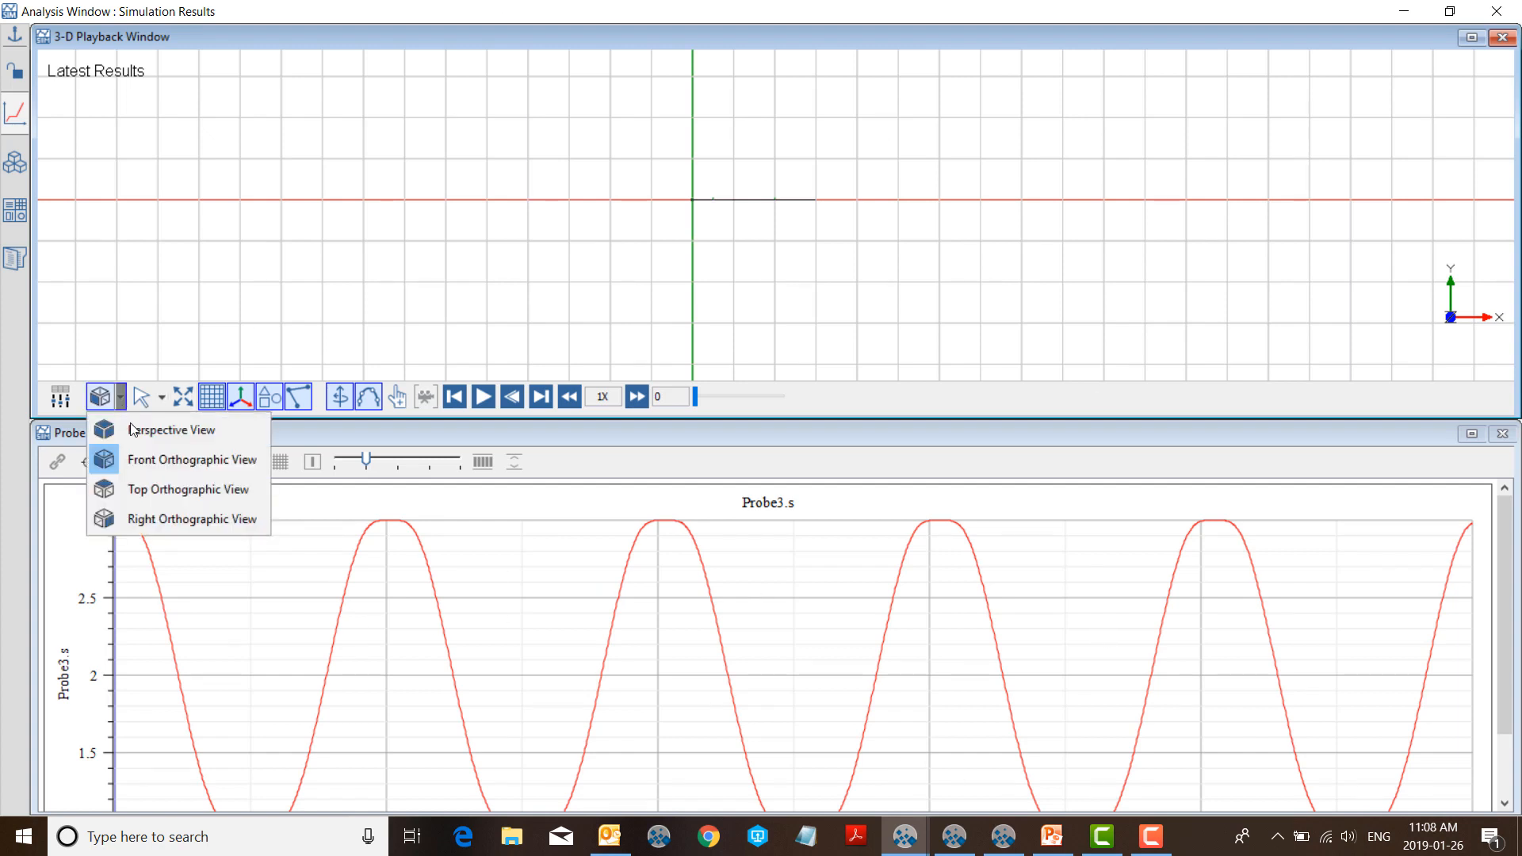
pyautogui.click(189, 468)
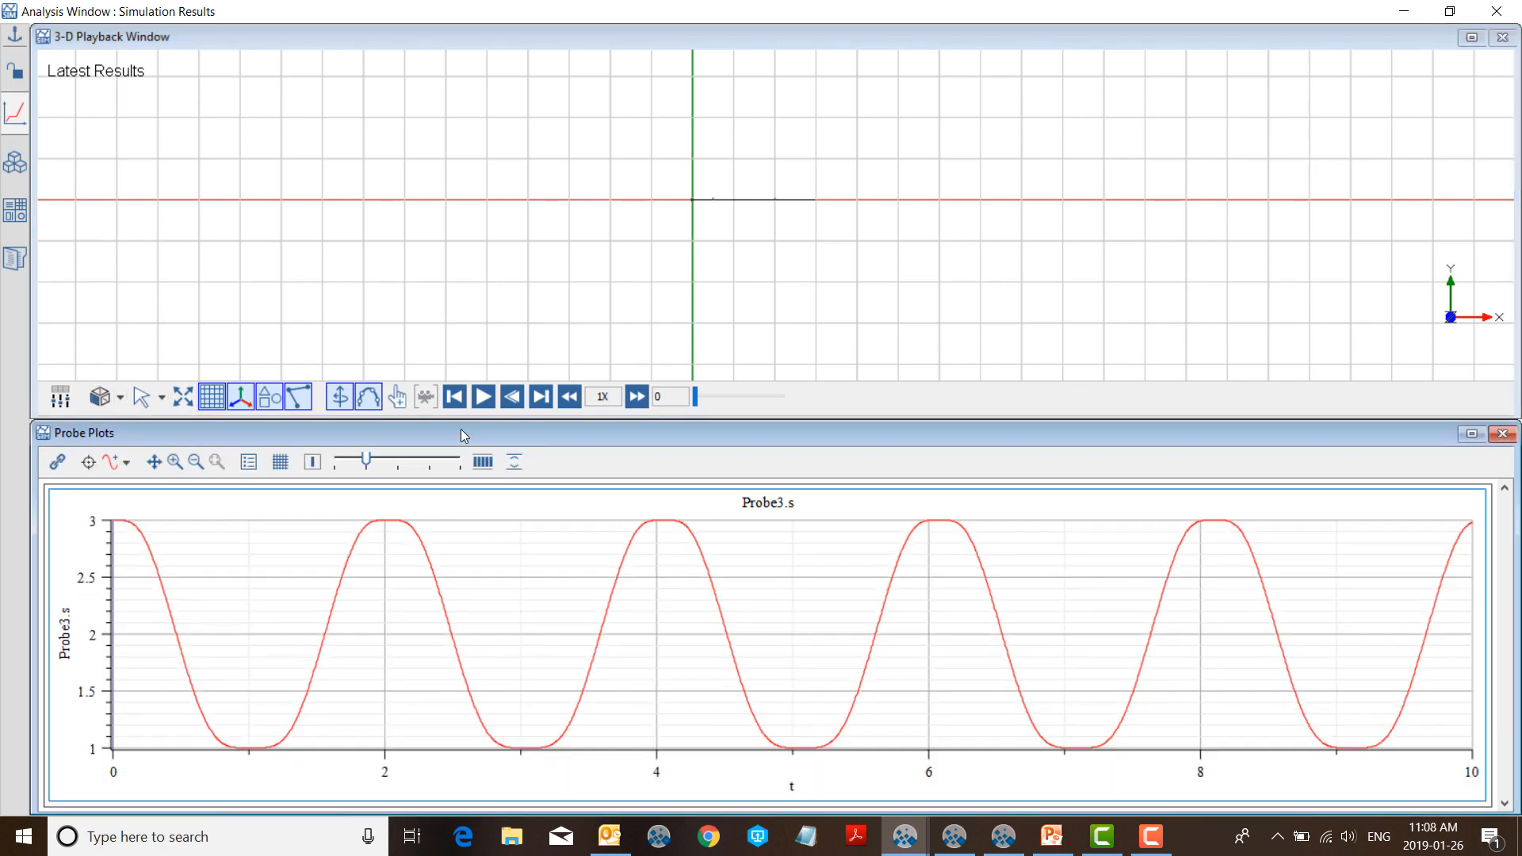
pyautogui.click(485, 401)
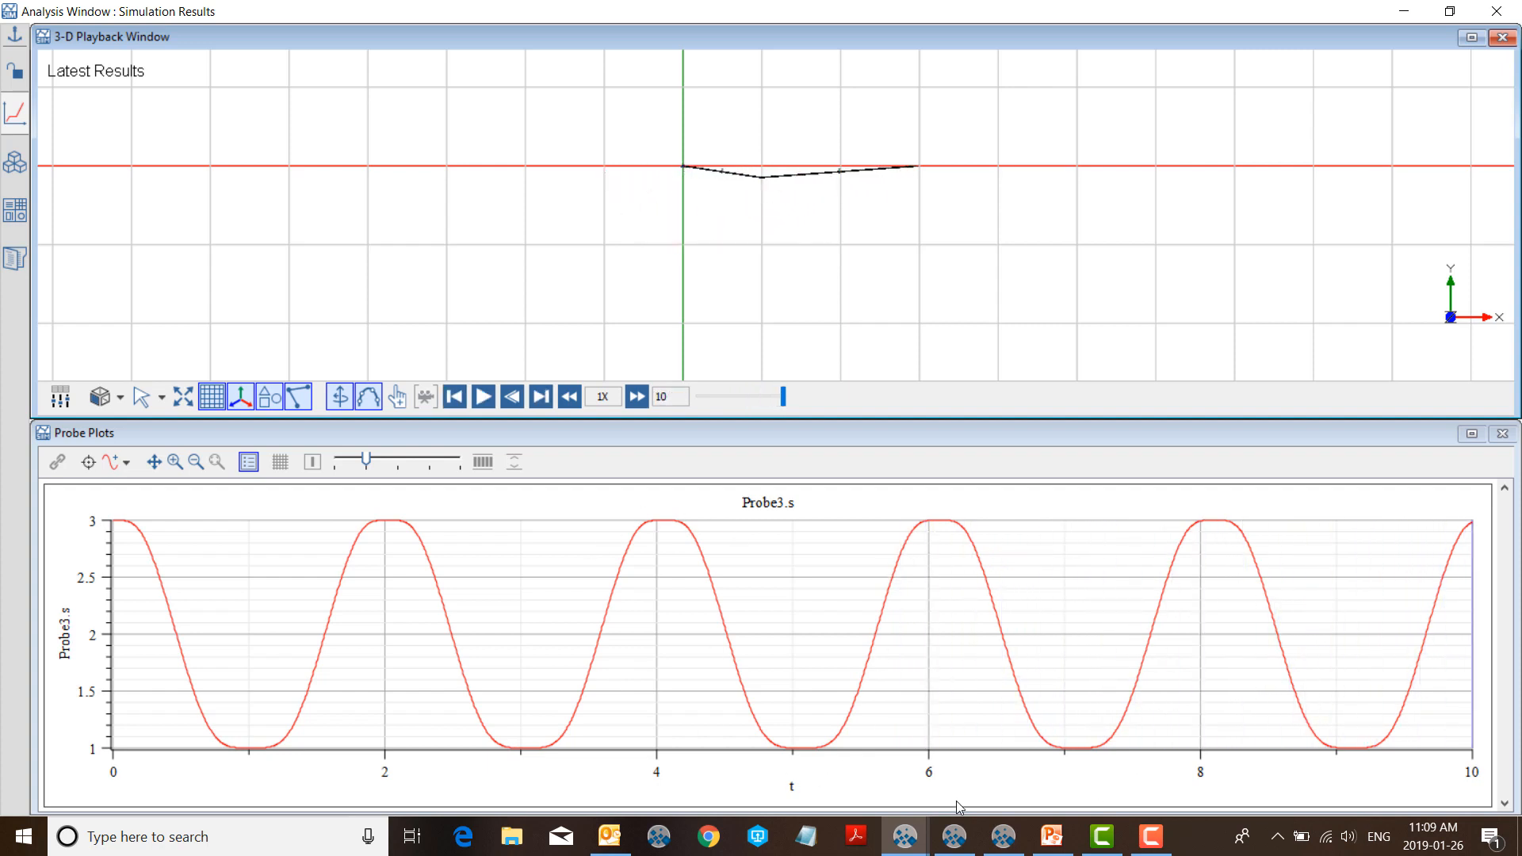
pyautogui.click(1496, 11)
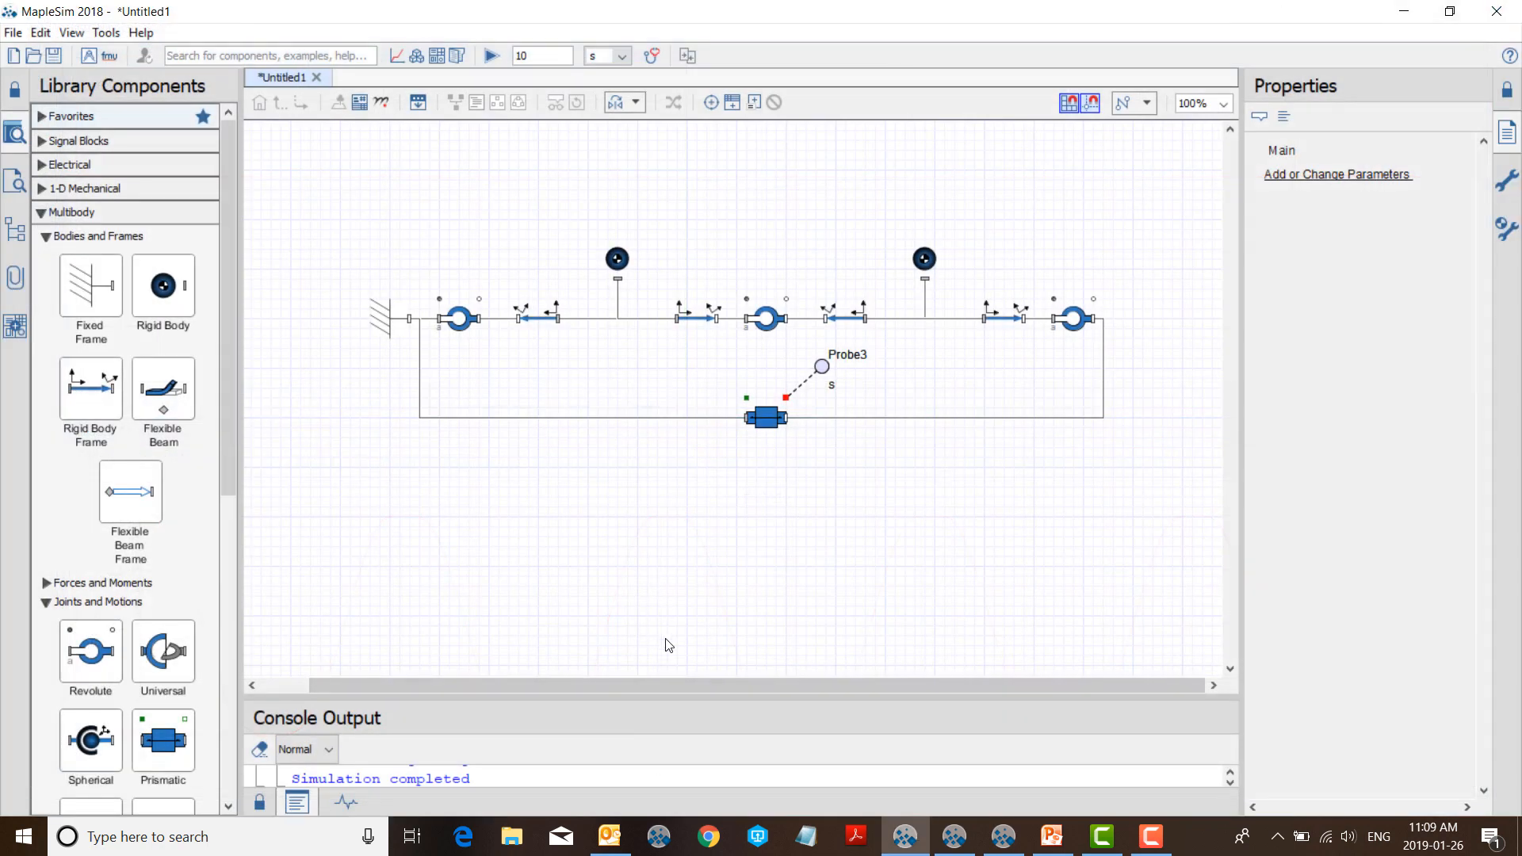
# Examine the parameters of the Prismatic joint and the middle Revolute joint, then deselect them
pyautogui.click(777, 418)
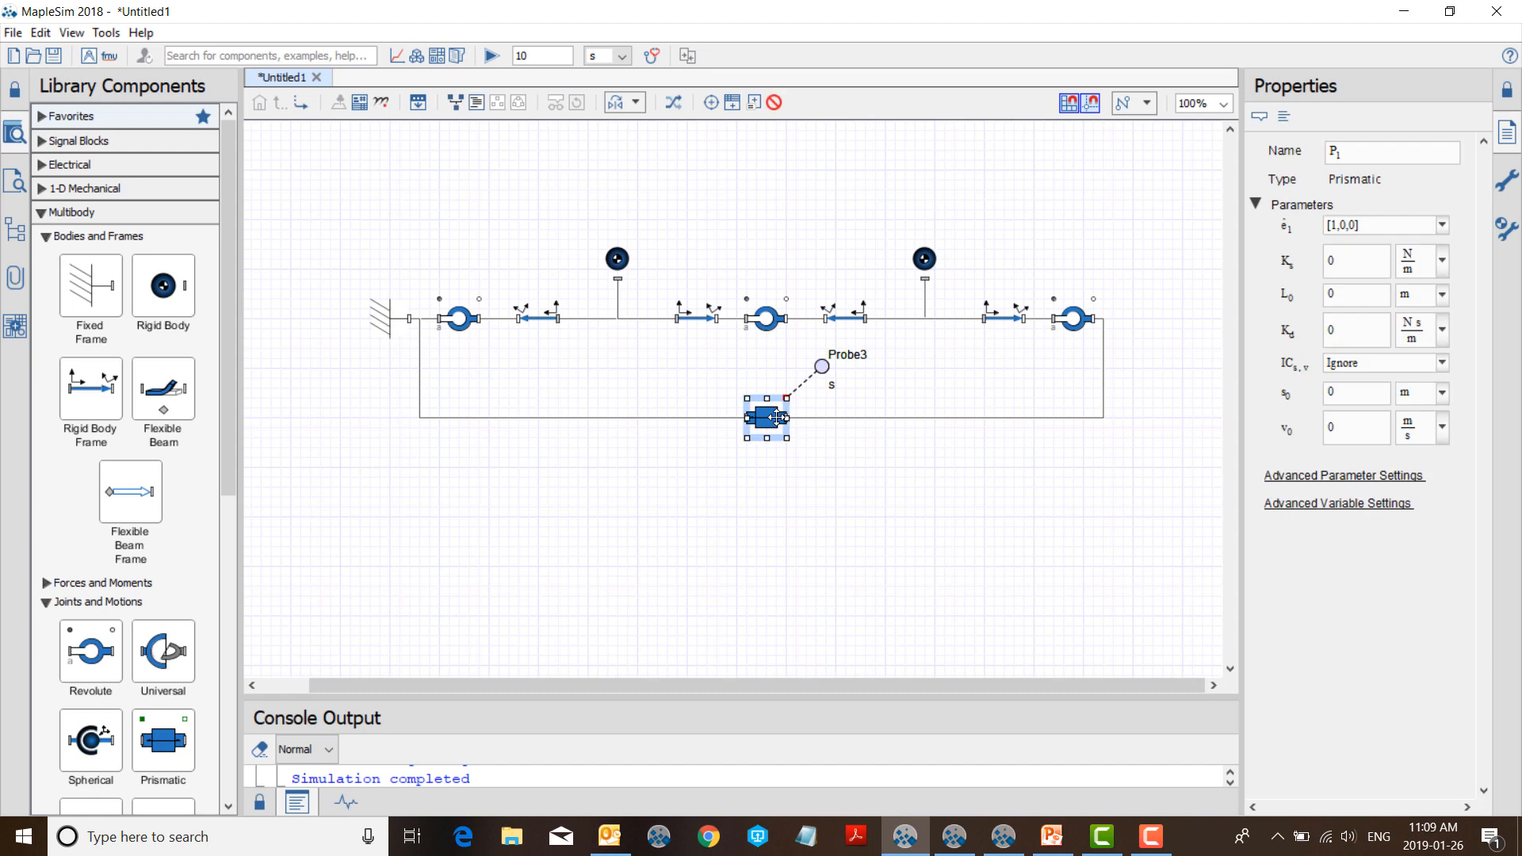
pyautogui.click(771, 321)
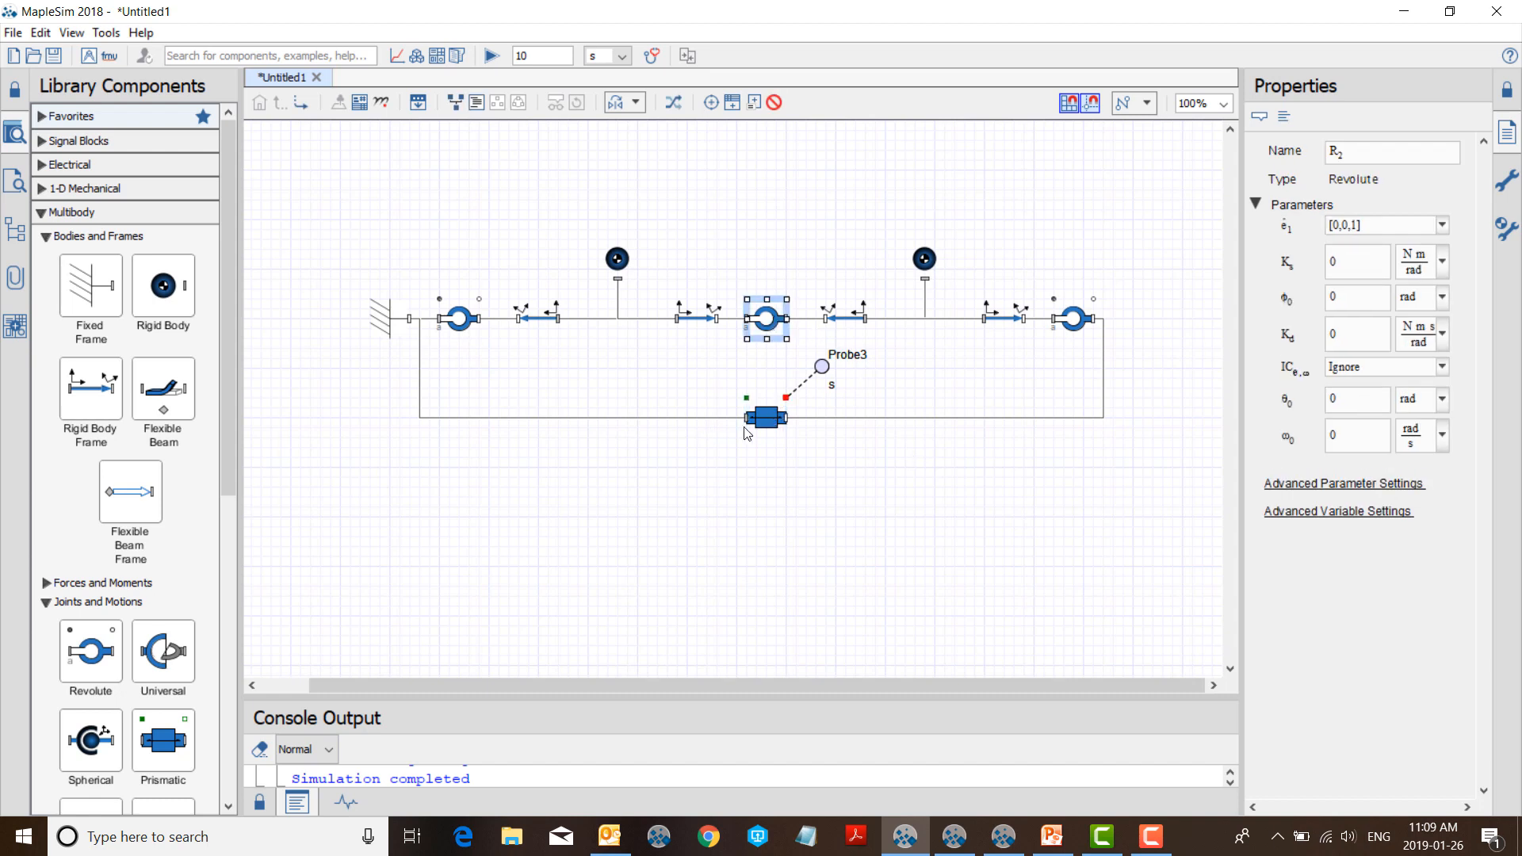
pyautogui.click(801, 474)
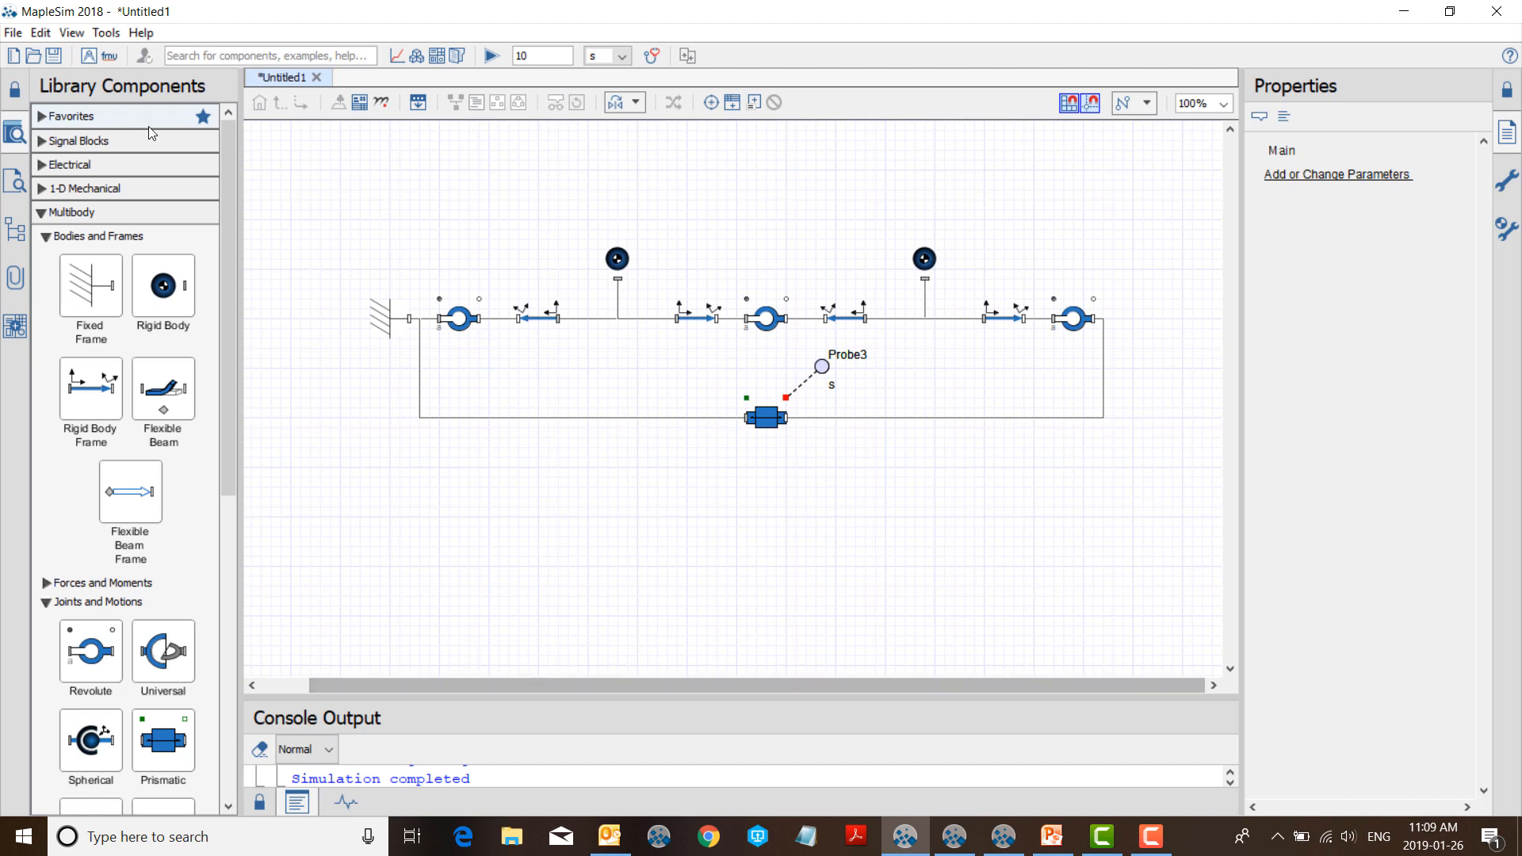
# Place a rotational Constant Speed motion driver above the first Revolute joint
pyautogui.click(41, 190)
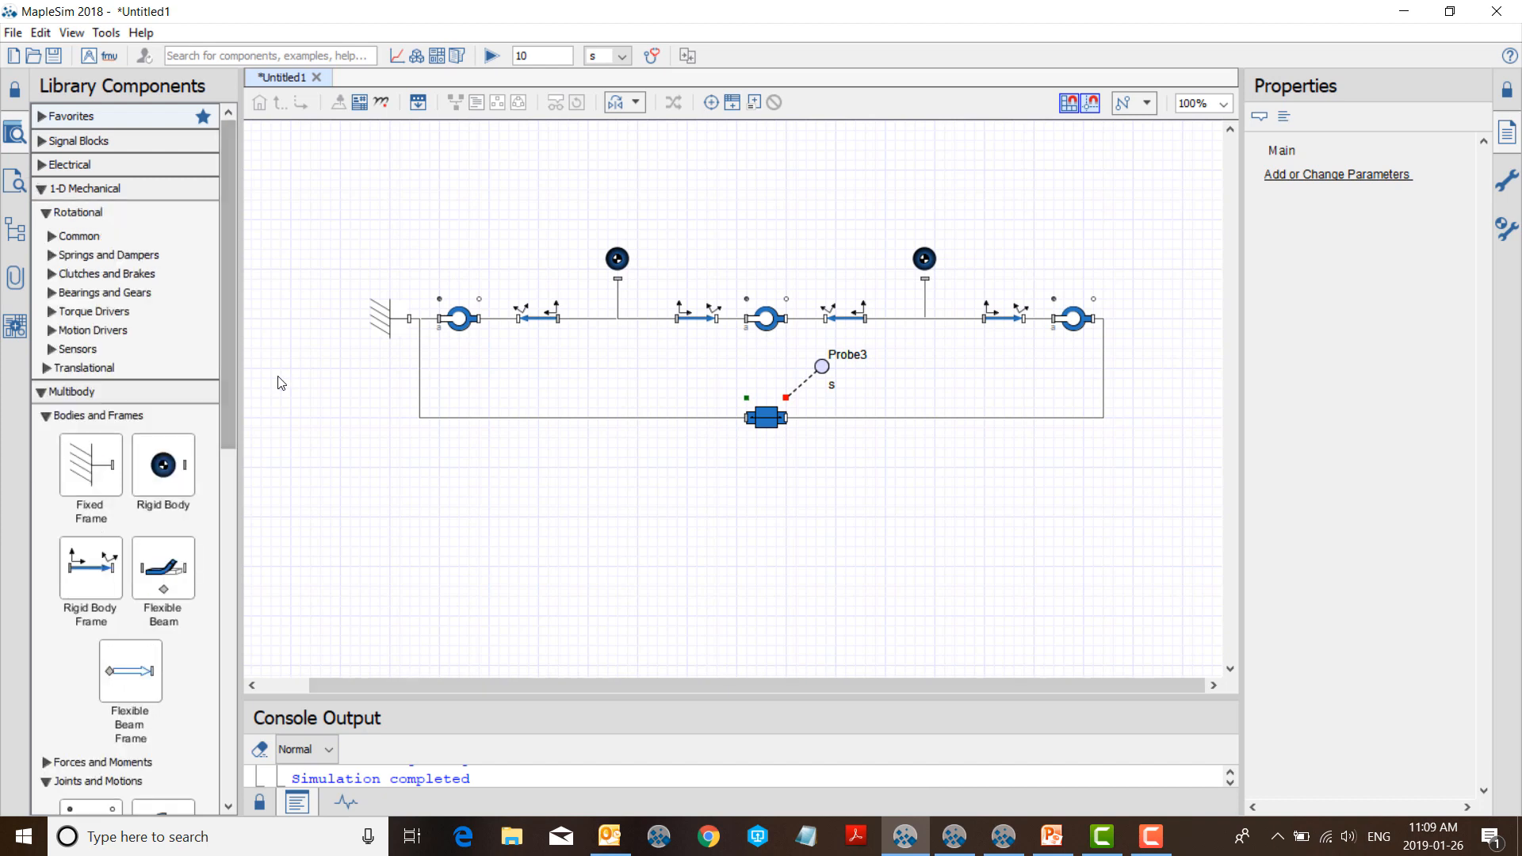
pyautogui.click(46, 214)
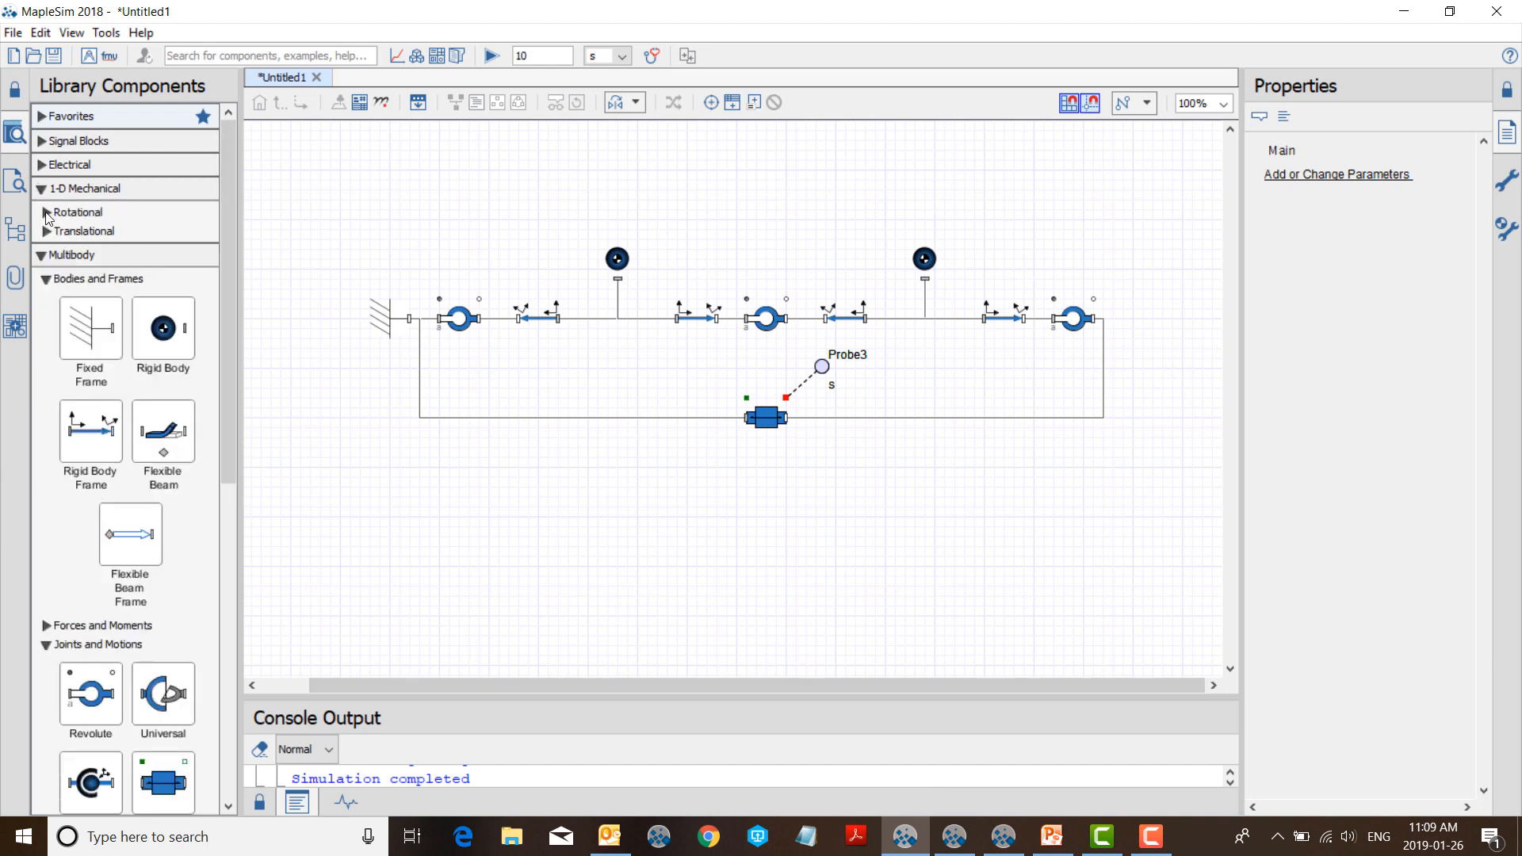
pyautogui.click(47, 213)
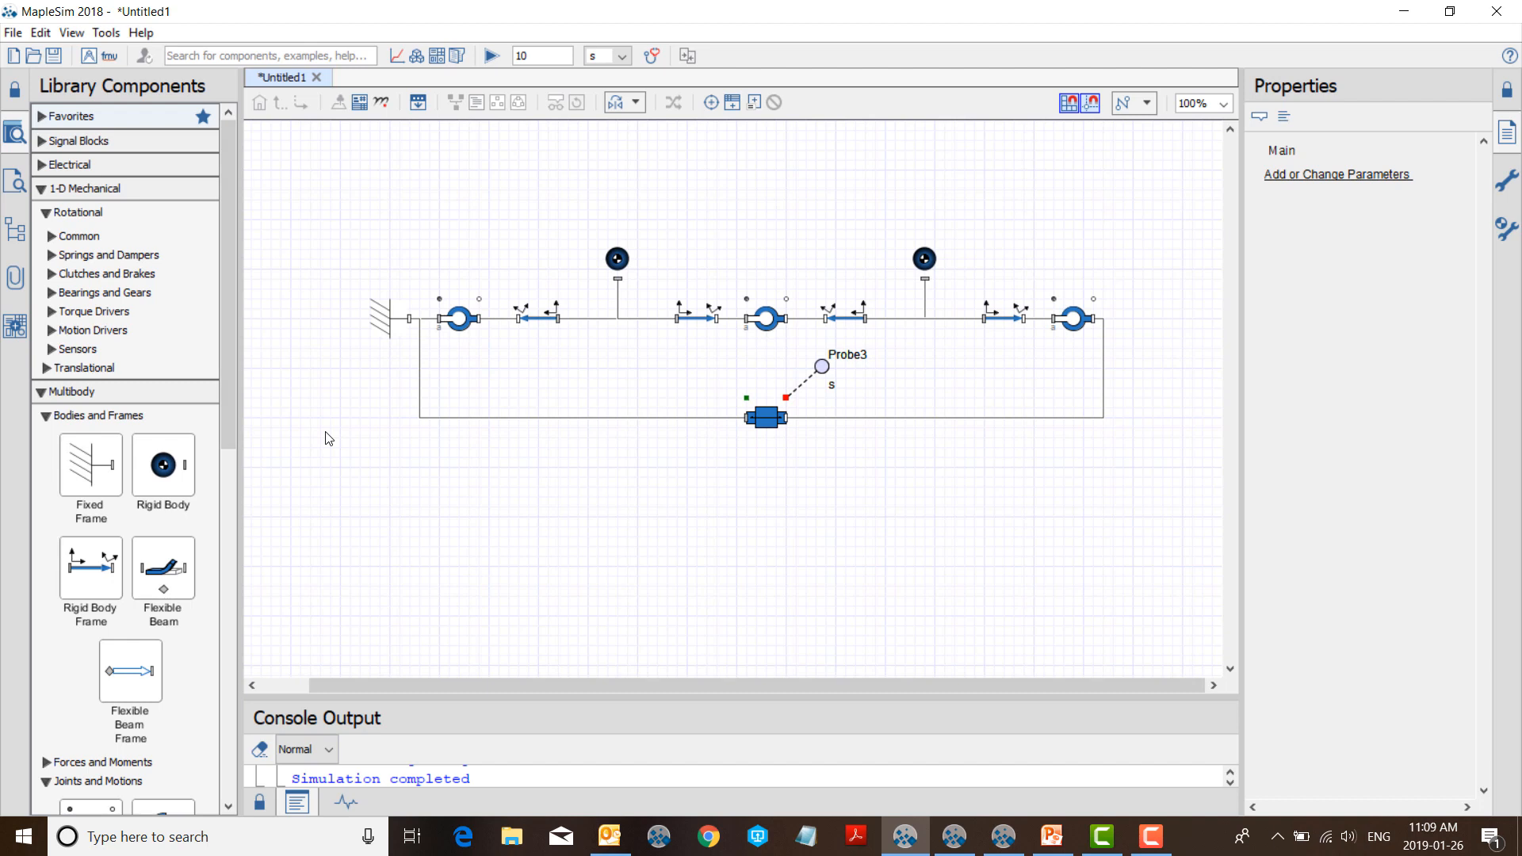
pyautogui.click(46, 213)
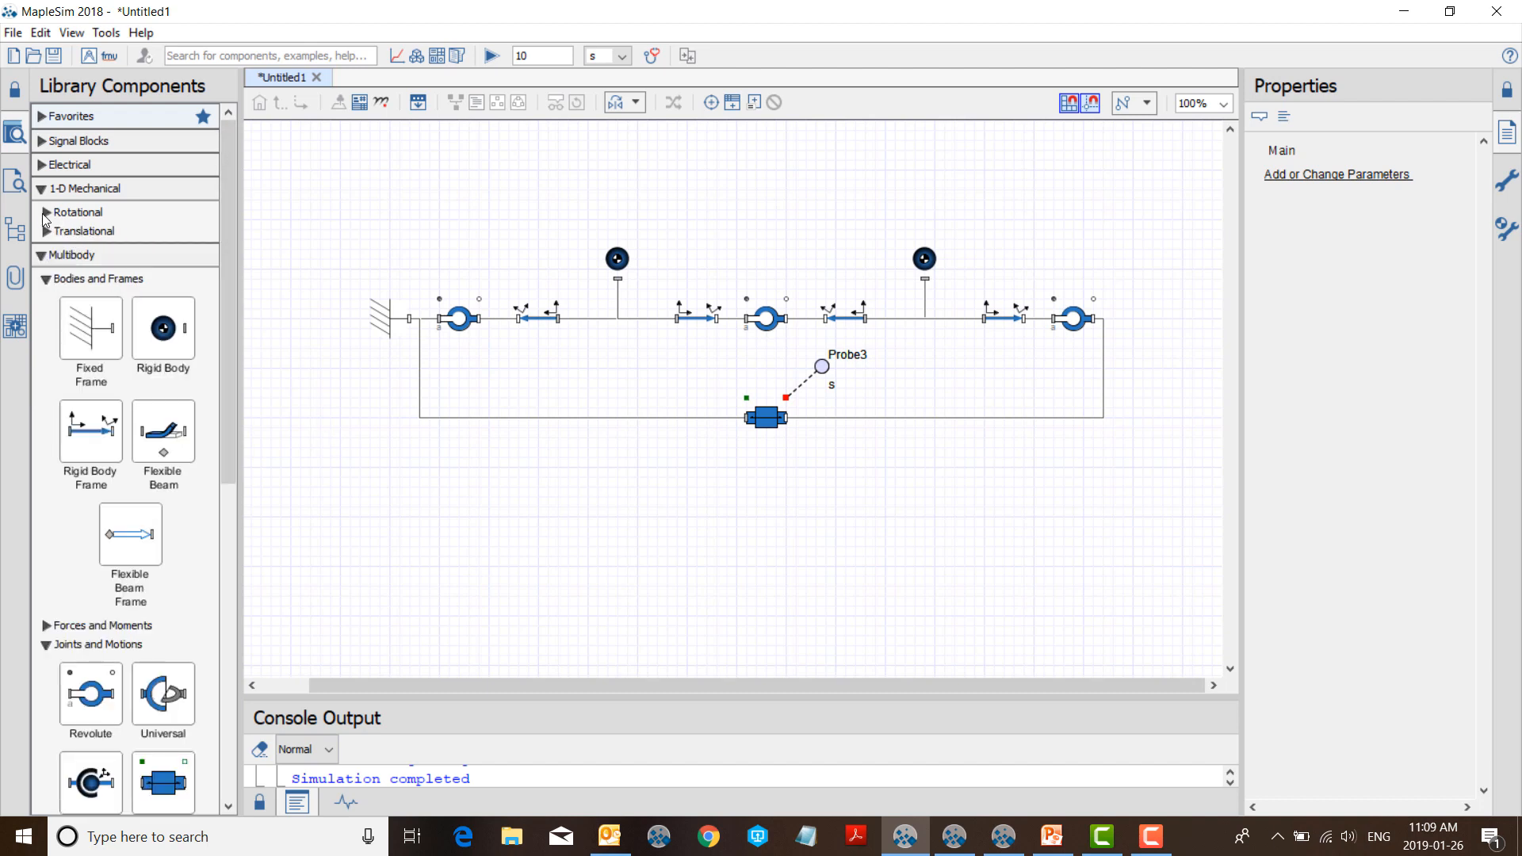
pyautogui.click(45, 213)
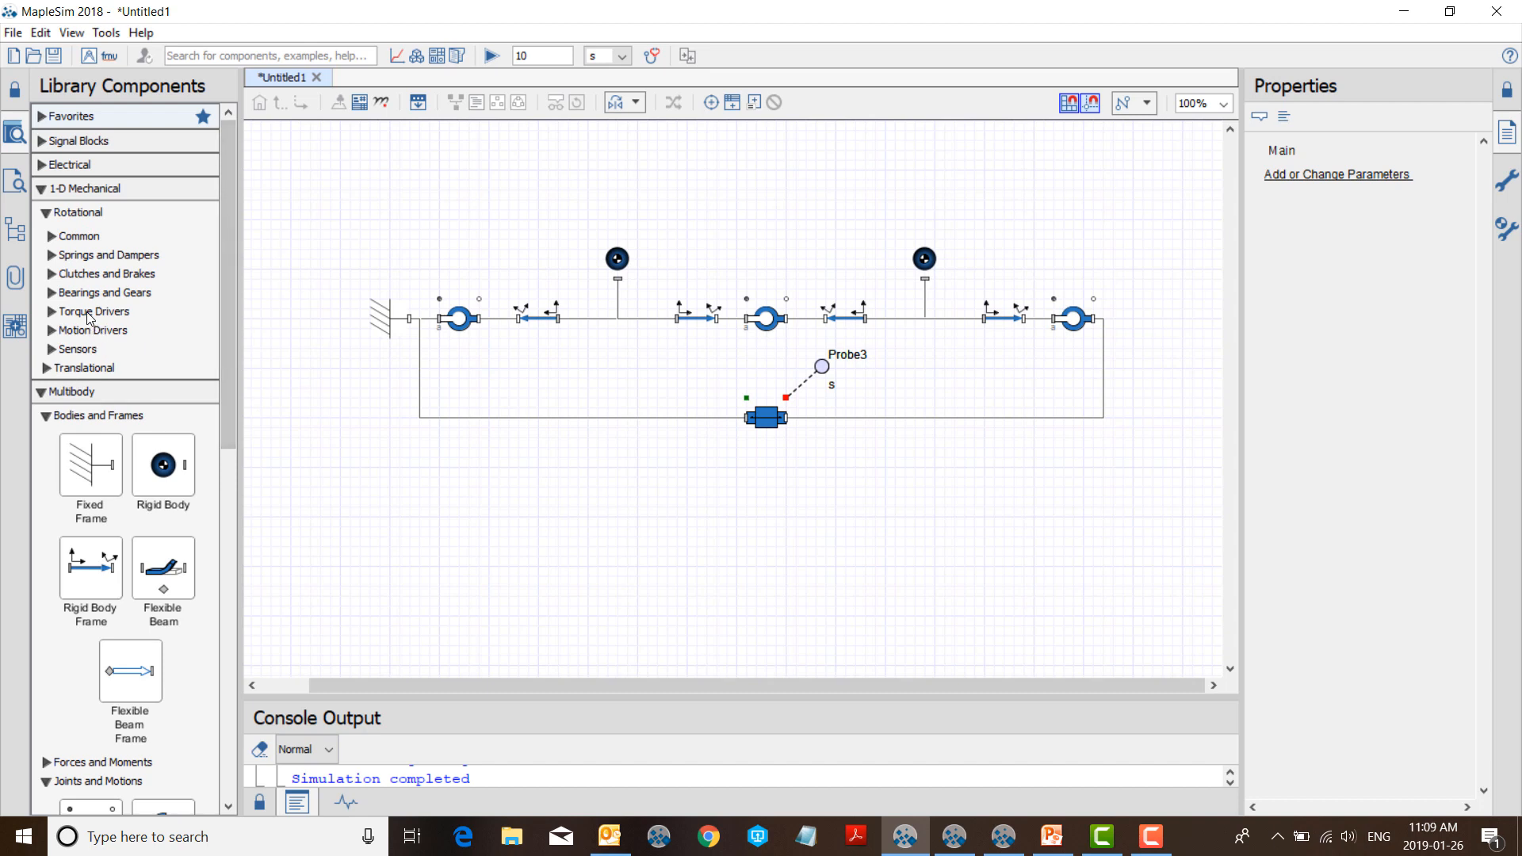
pyautogui.click(53, 331)
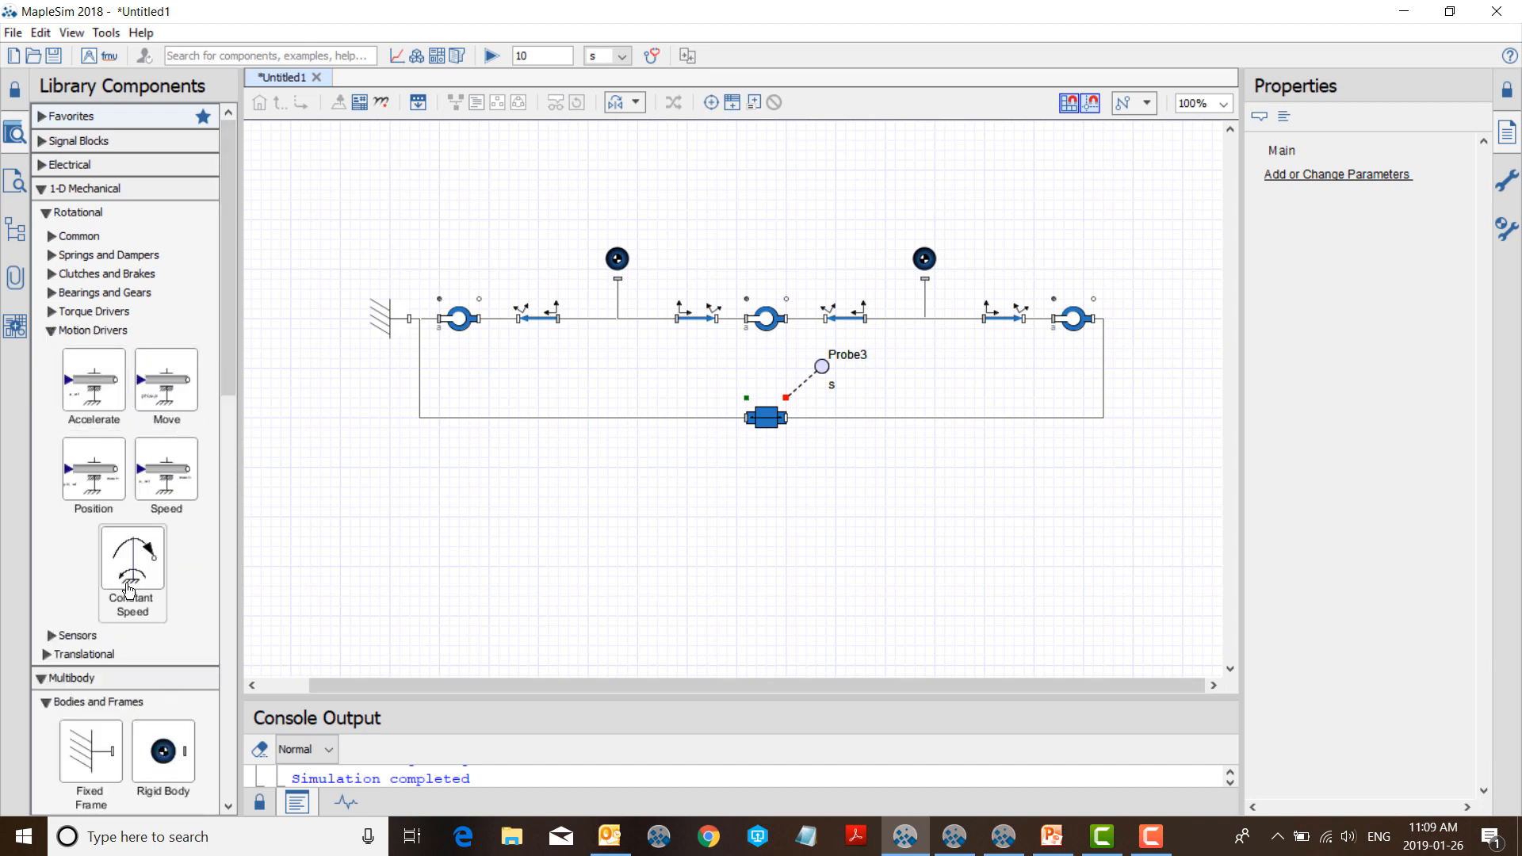
pyautogui.moveTo(129, 591); pyautogui.dragTo(453, 232)
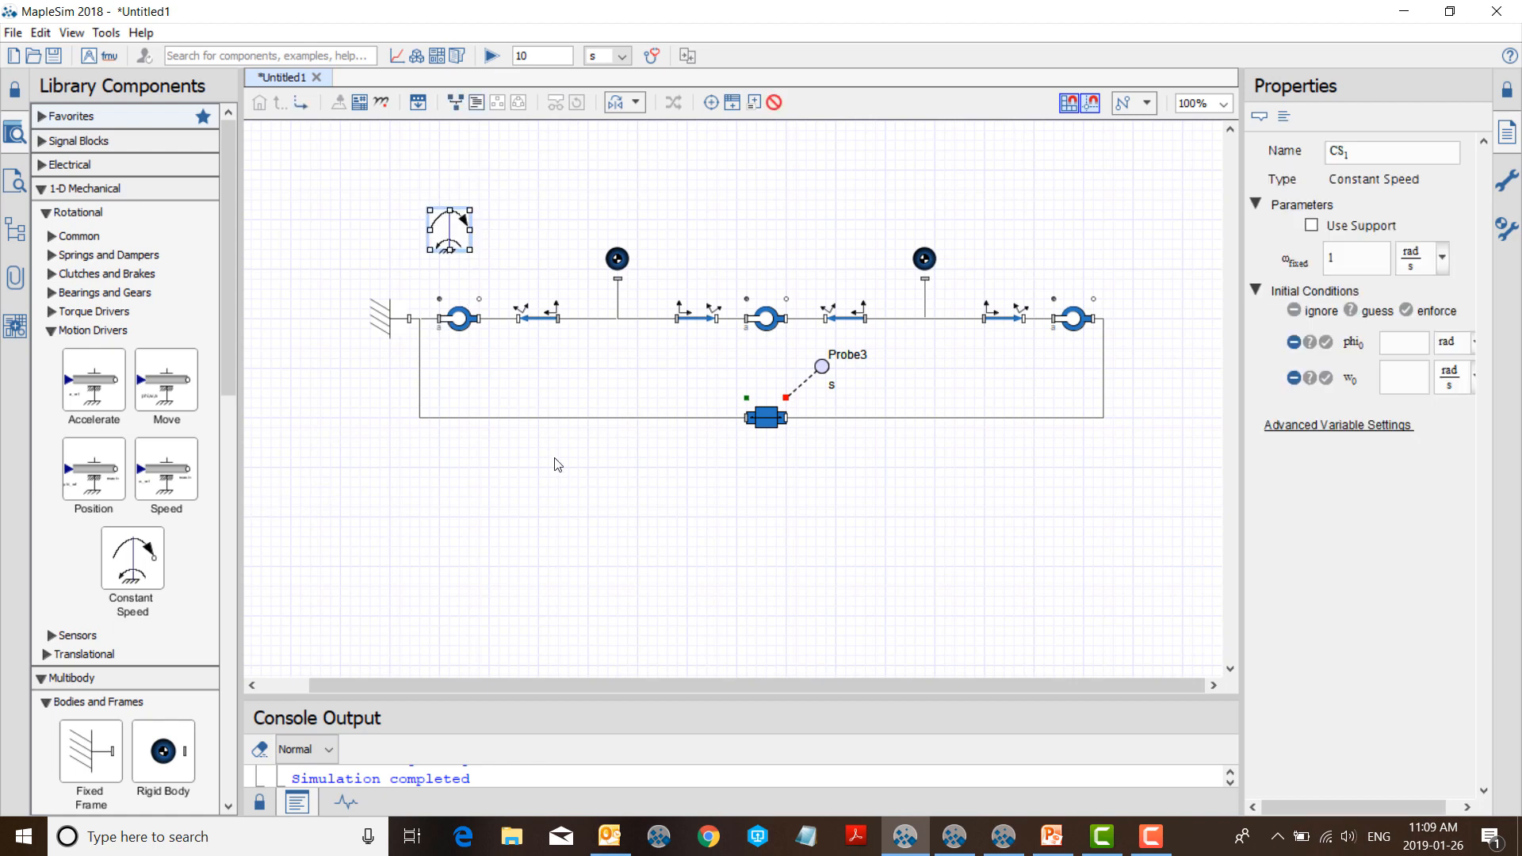
pyautogui.click(559, 525)
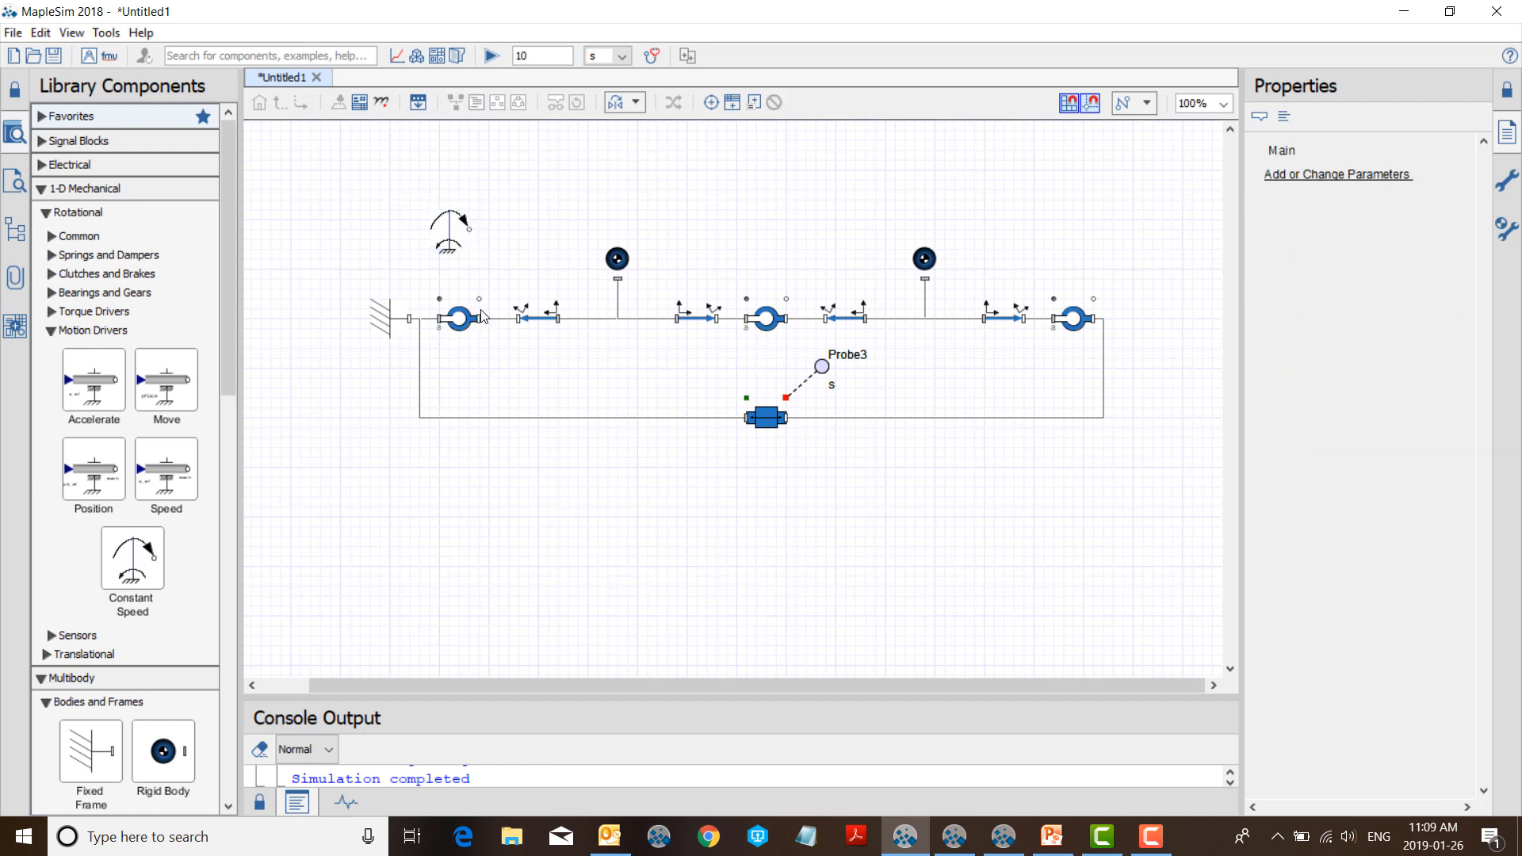
# Connect the Constant Speed driver to the first Revolute joint's rotational flange and check the driver's fixed speed setting
pyautogui.click(478, 299)
pyautogui.click(469, 229)
pyautogui.click(448, 242)
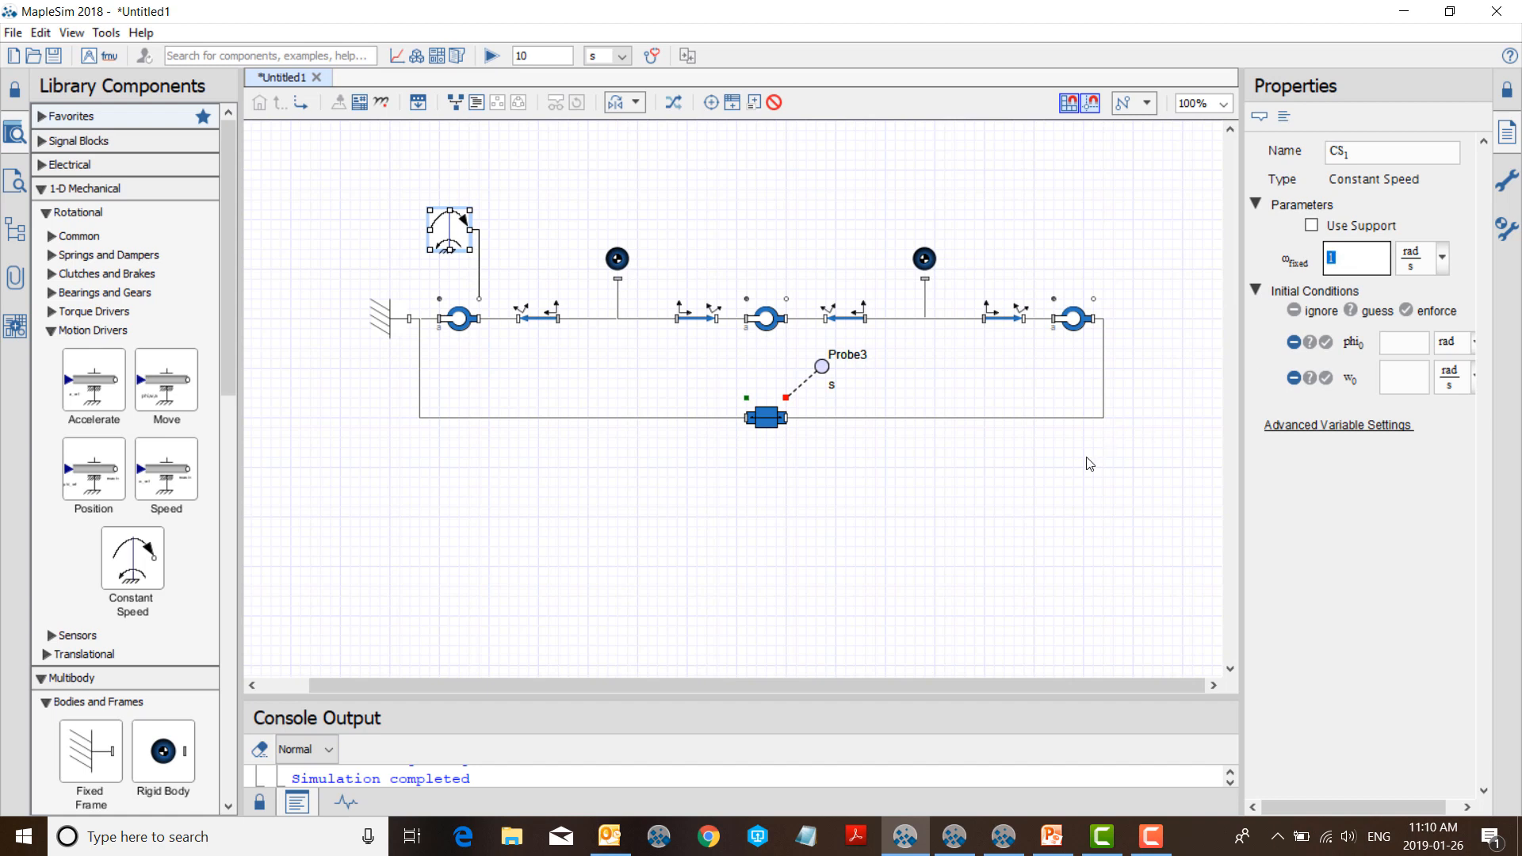
pyautogui.click(832, 551)
# Run the simulation of the speed-driven mechanism, play its animation, and close the results
pyautogui.click(492, 56)
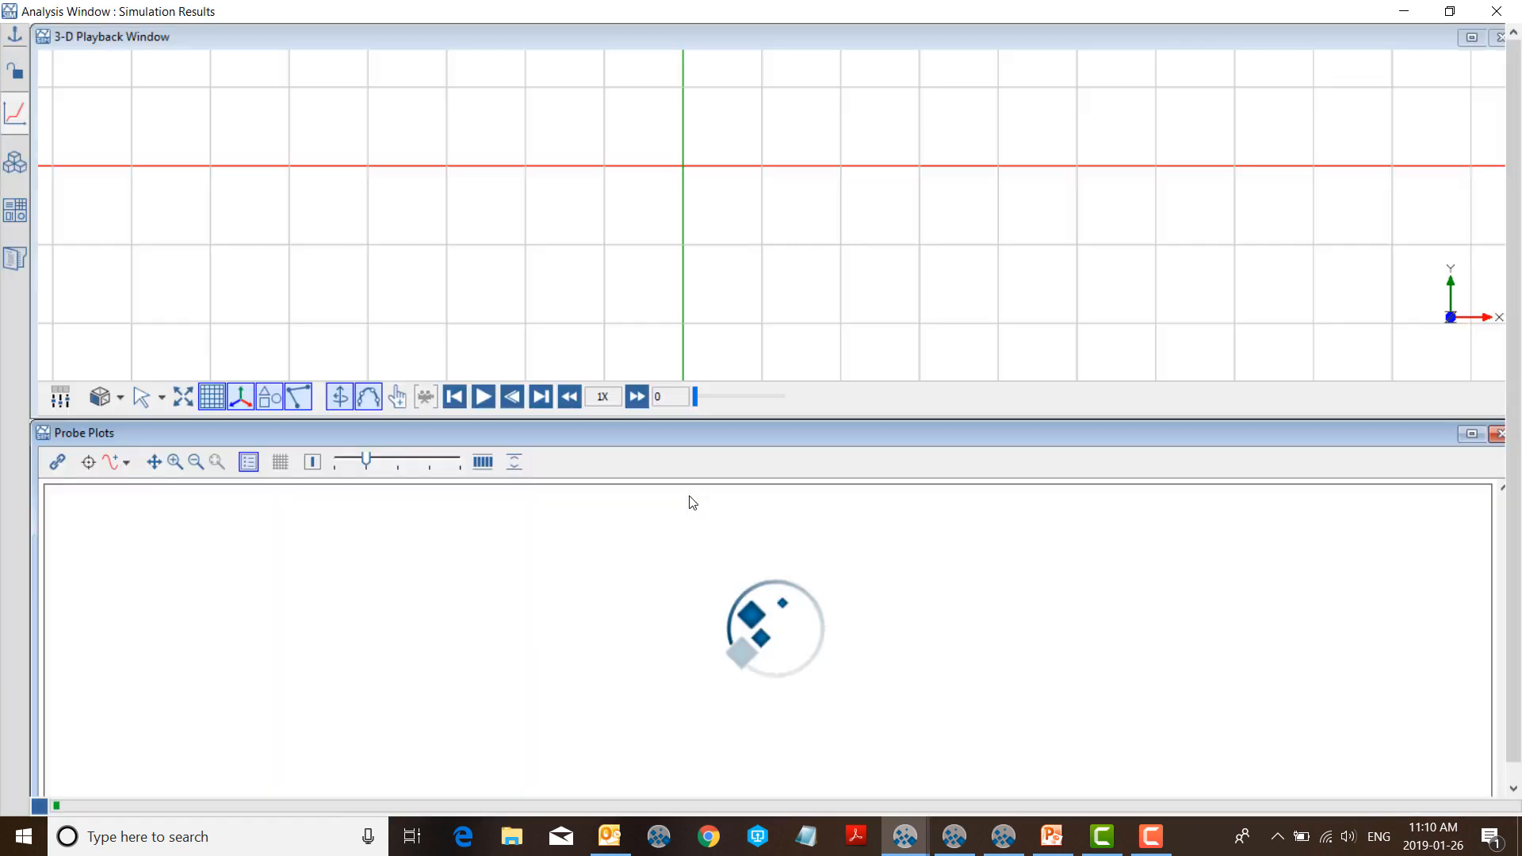
pyautogui.click(482, 398)
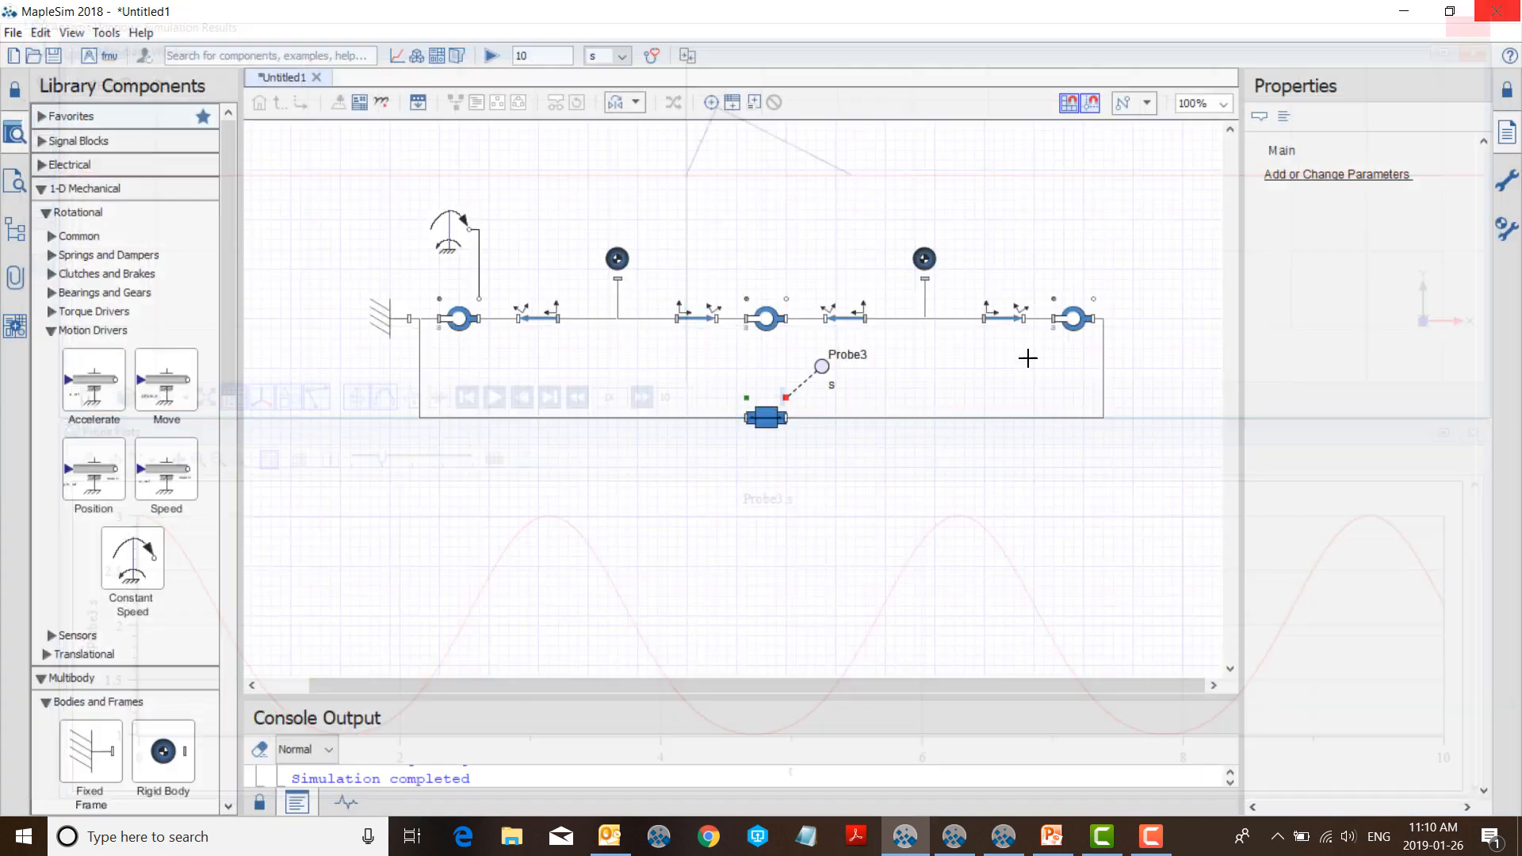
pyautogui.click(1497, 11)
# Switch to the PowerPoint presentation Presentation_sample_Final1
pyautogui.click(1049, 839)
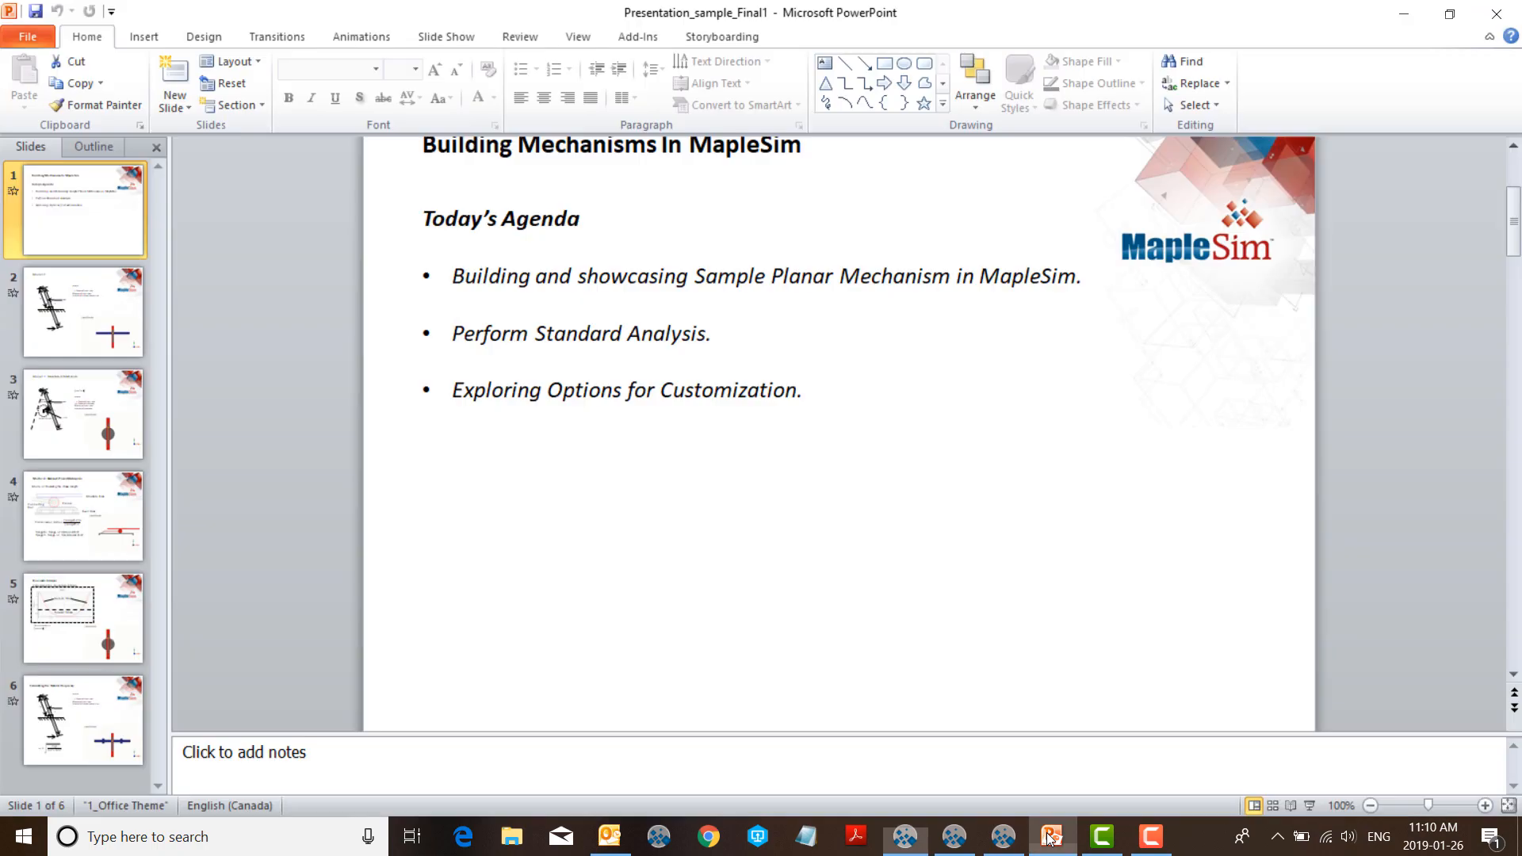
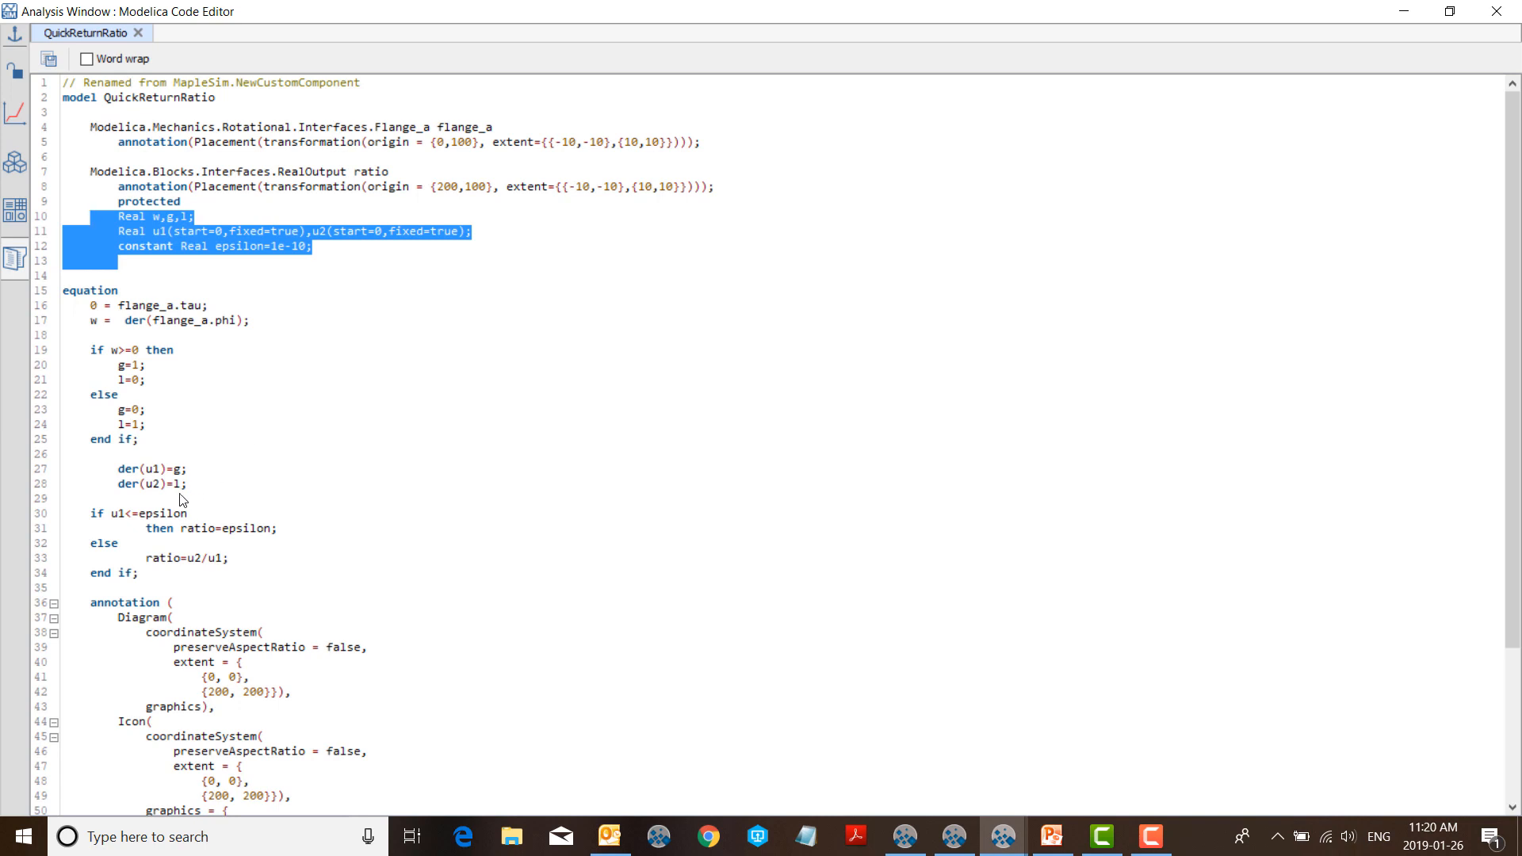
# Review the der(u1), der(u2) and ratio equations in the QuickReturnRatio Modelica code, and return to the Mech_100_modelica_new model
pyautogui.moveTo(205, 492); pyautogui.dragTo(39, 472)
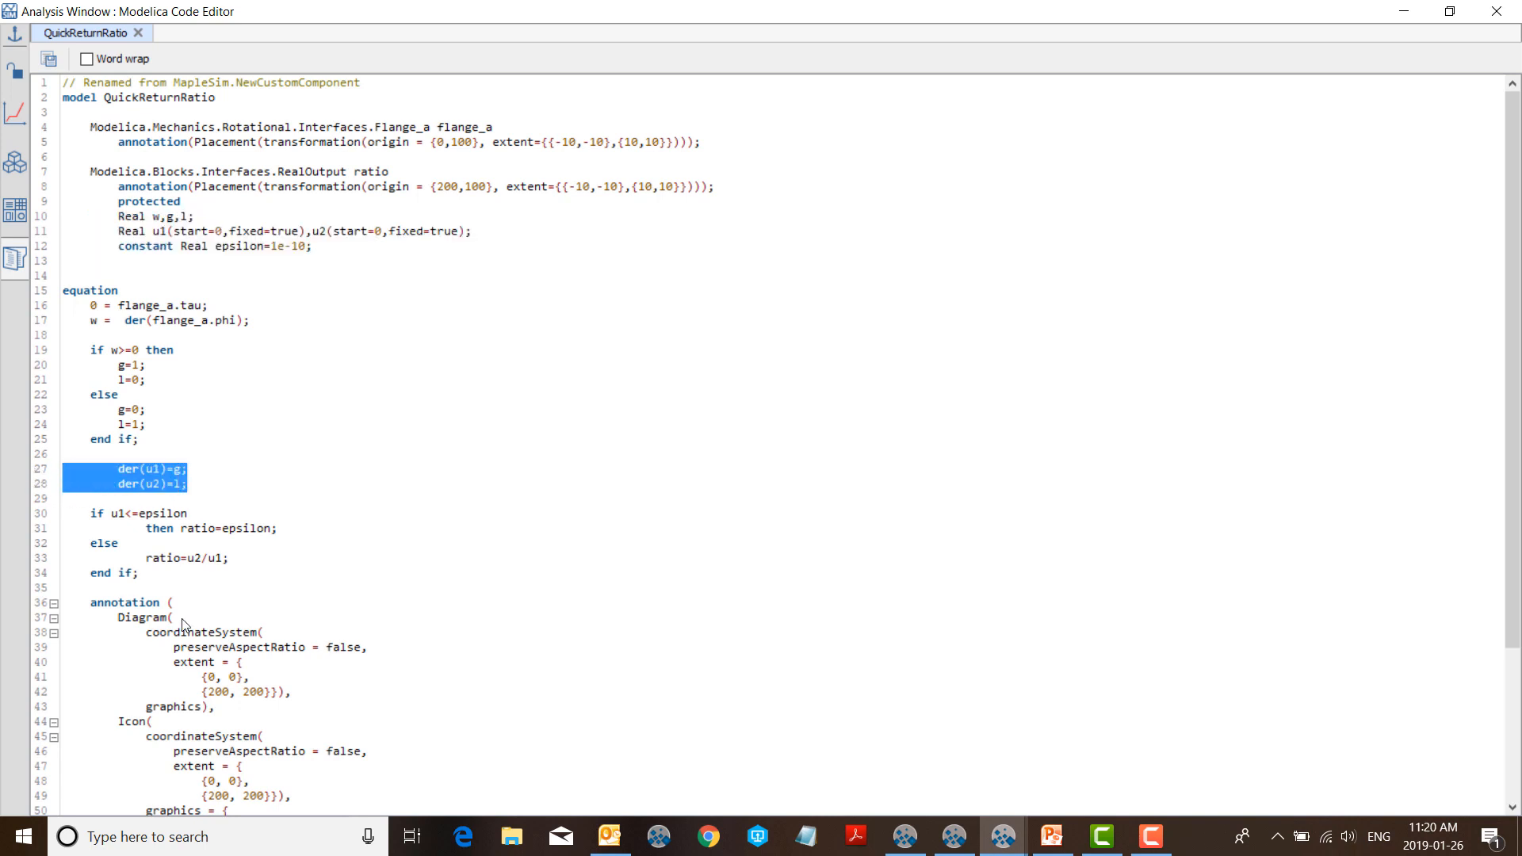
pyautogui.moveTo(245, 562); pyautogui.dragTo(64, 560)
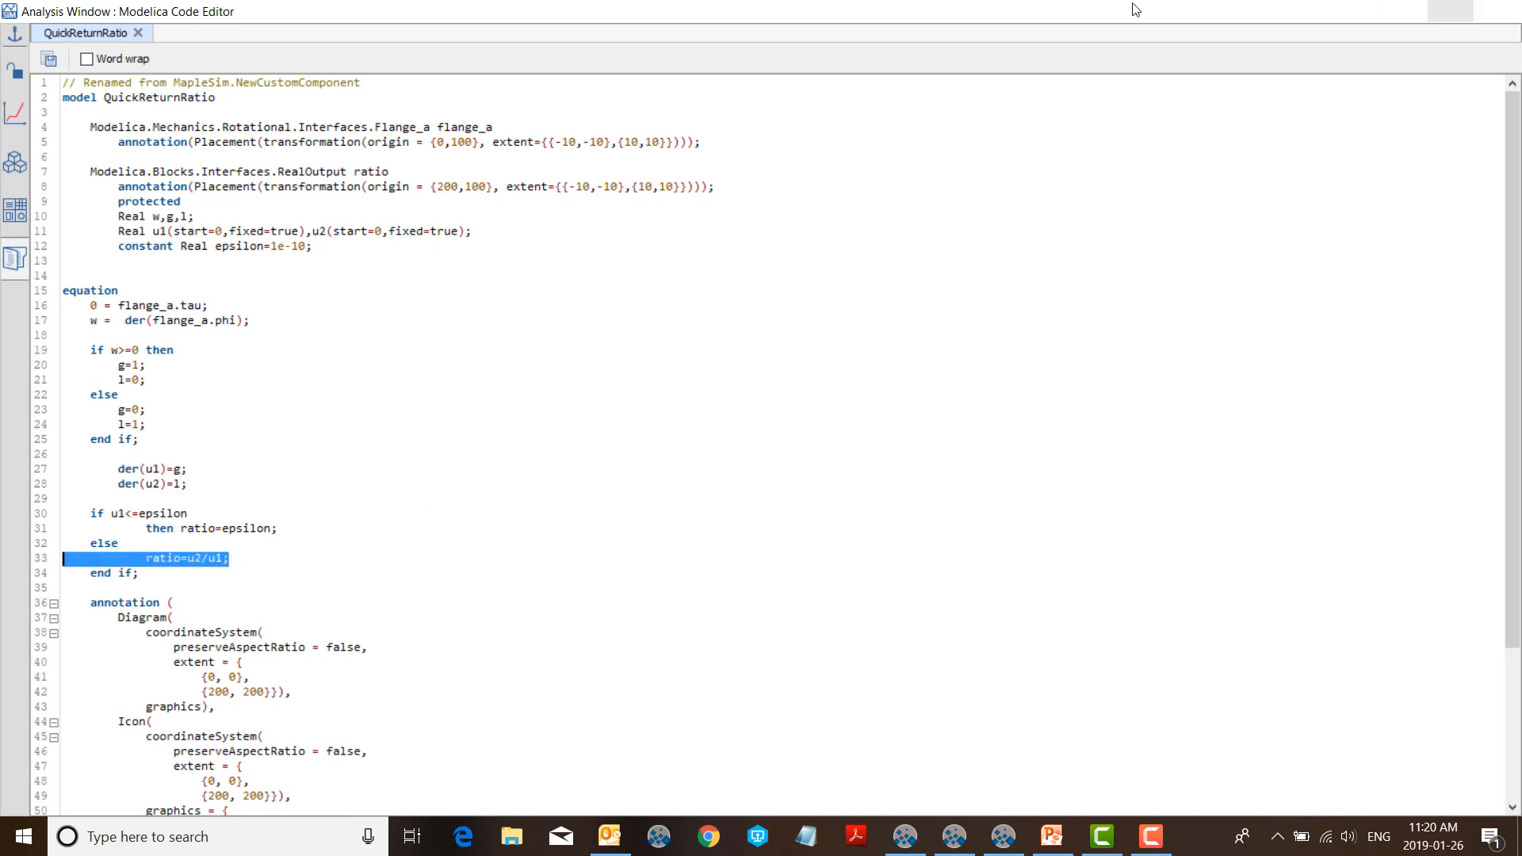
pyautogui.click(1404, 11)
pyautogui.click(822, 513)
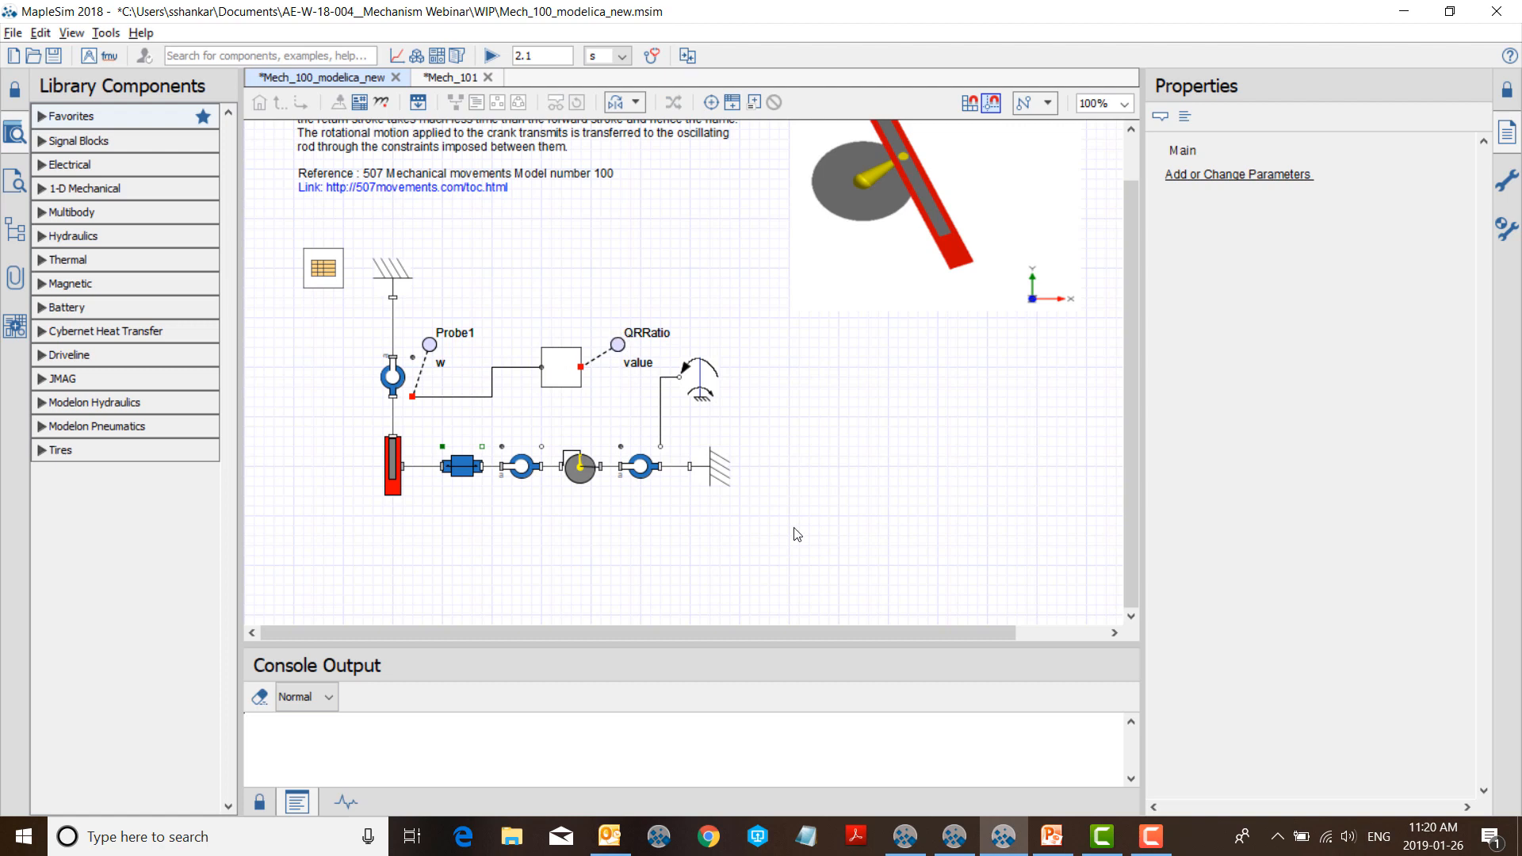
# Open the simulation results, reset the QRRatio plot's view, zoom in on the end of its curve, and close the results
pyautogui.click(396, 55)
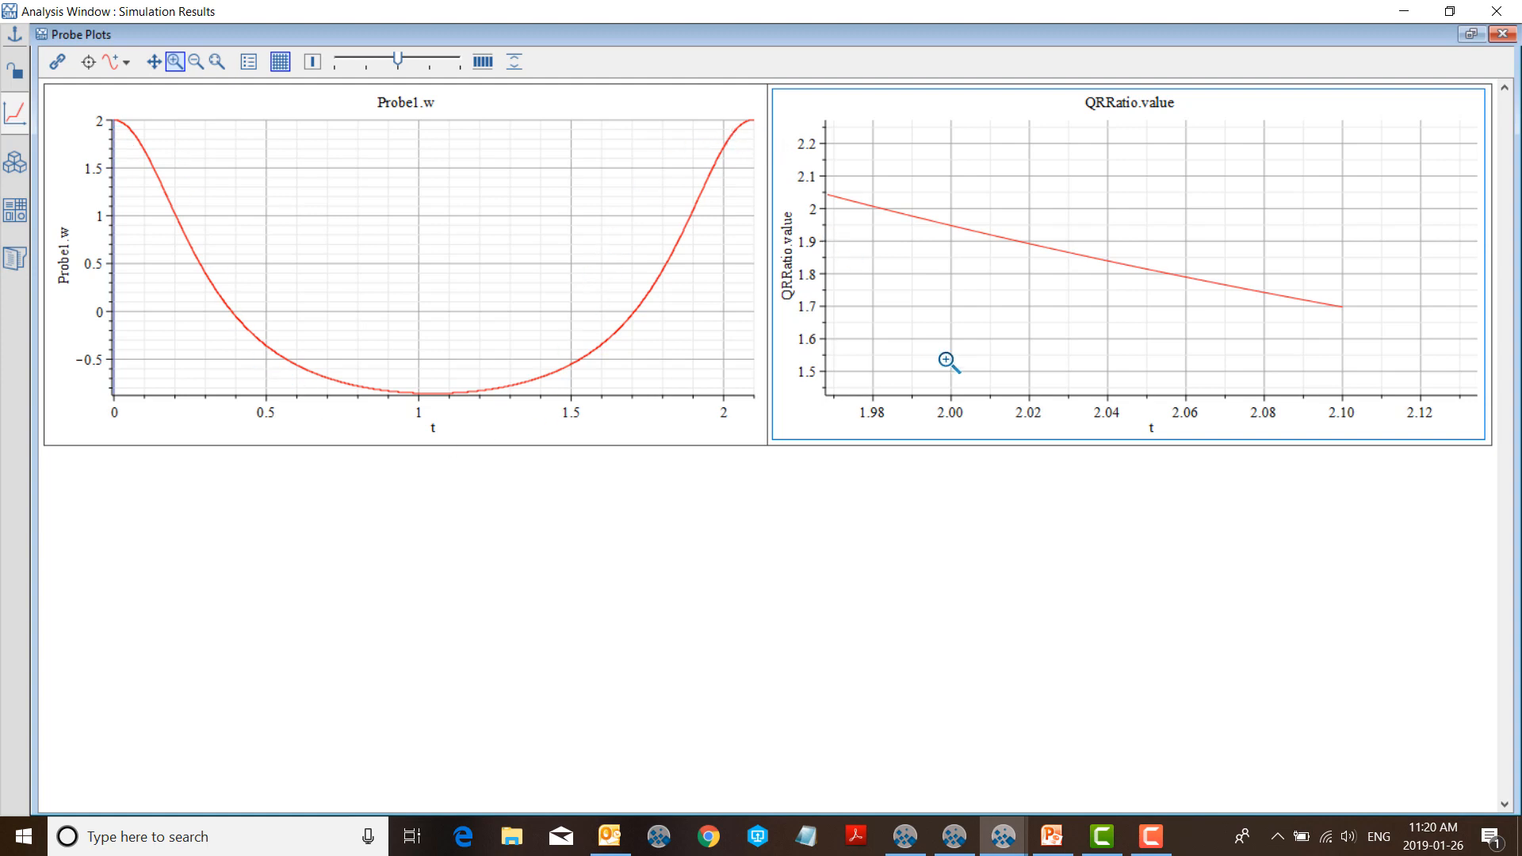
pyautogui.click(216, 61)
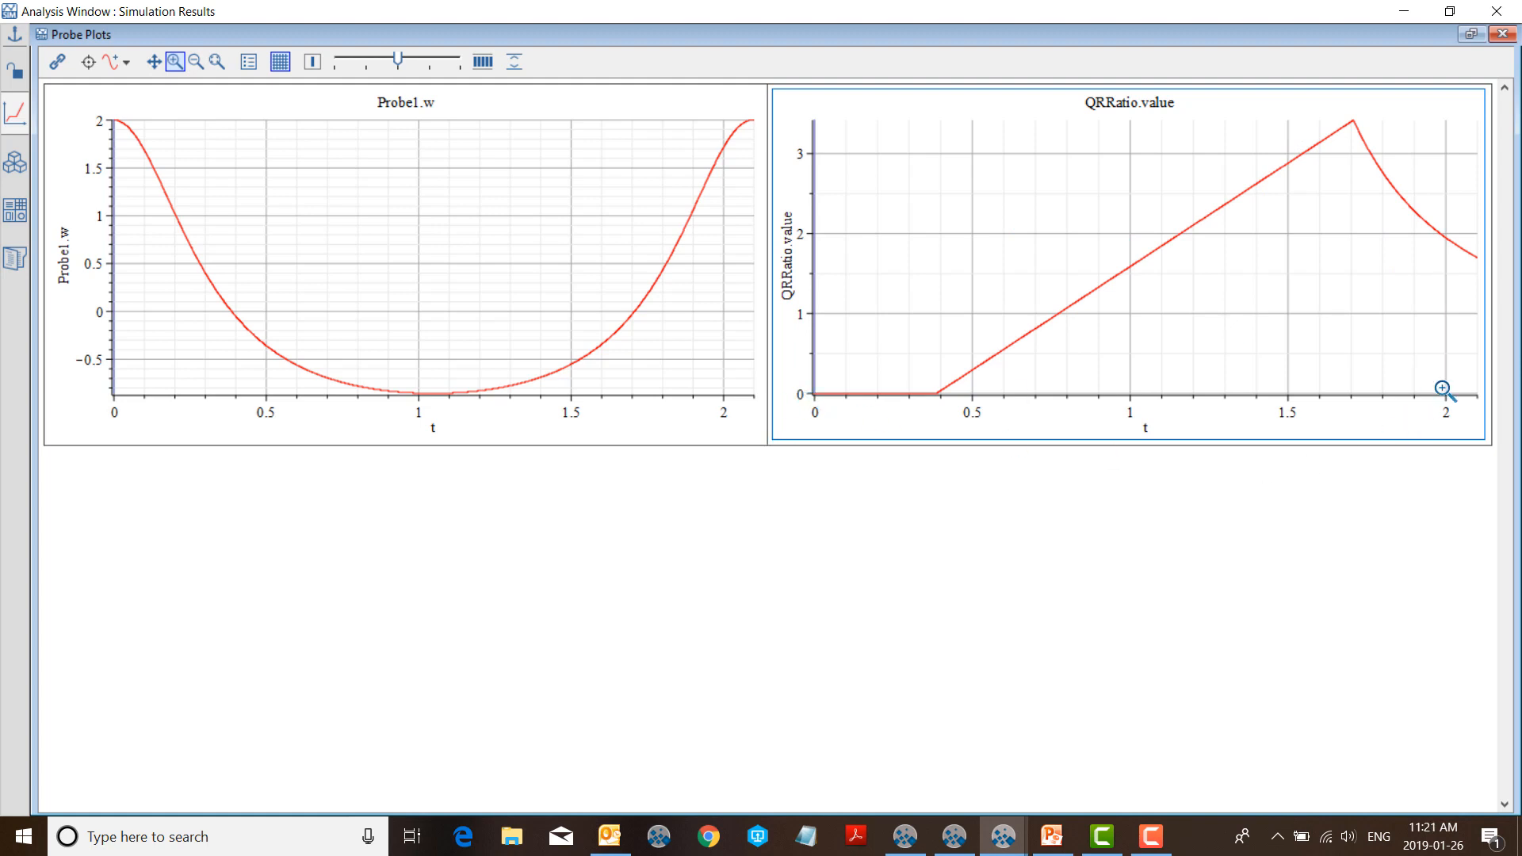
pyautogui.moveTo(1433, 220); pyautogui.dragTo(1479, 274)
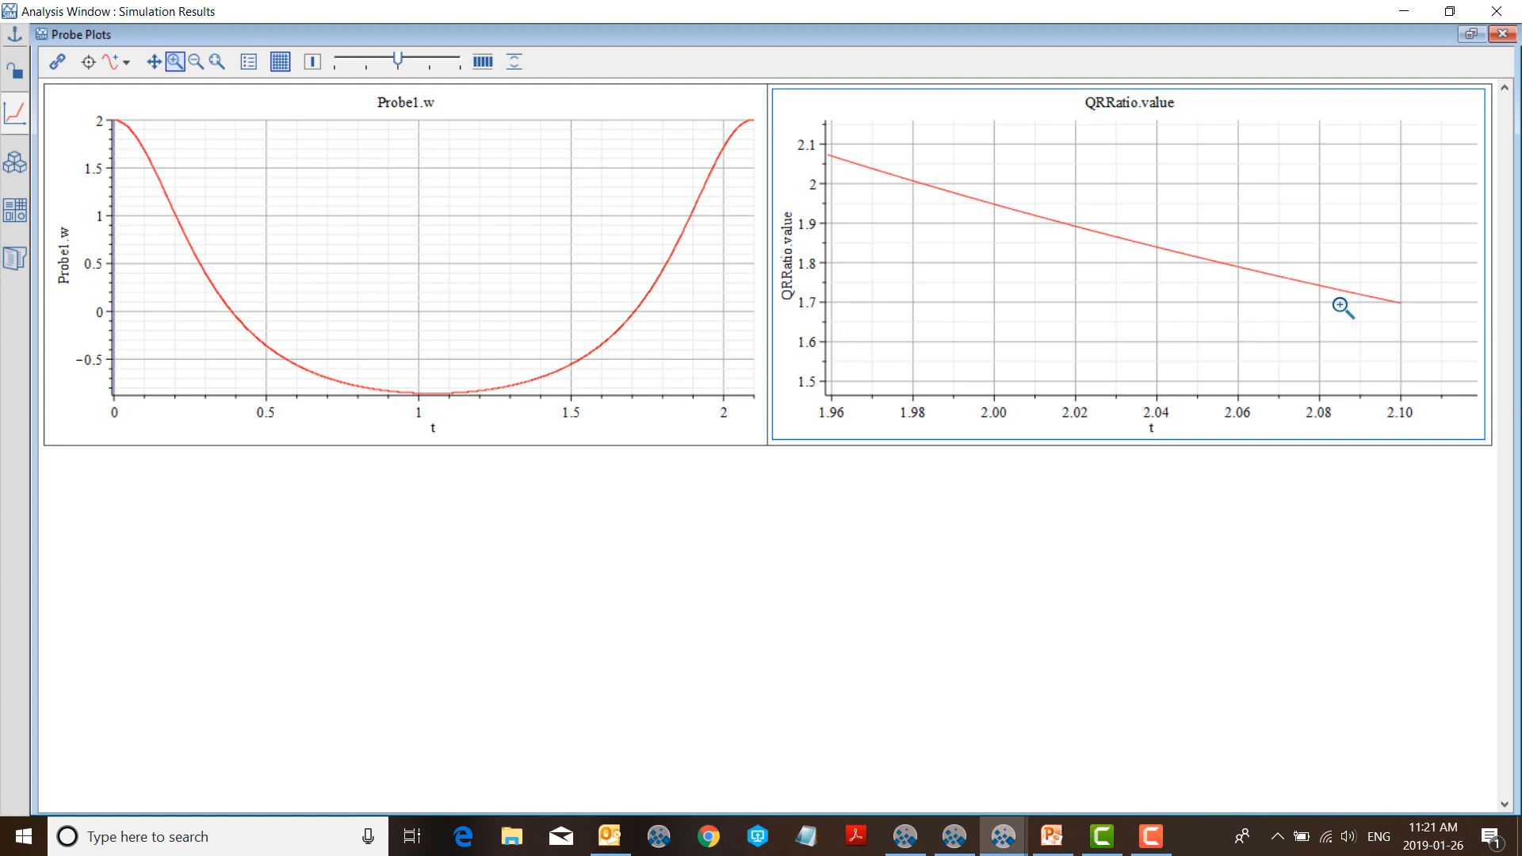
pyautogui.click(1497, 11)
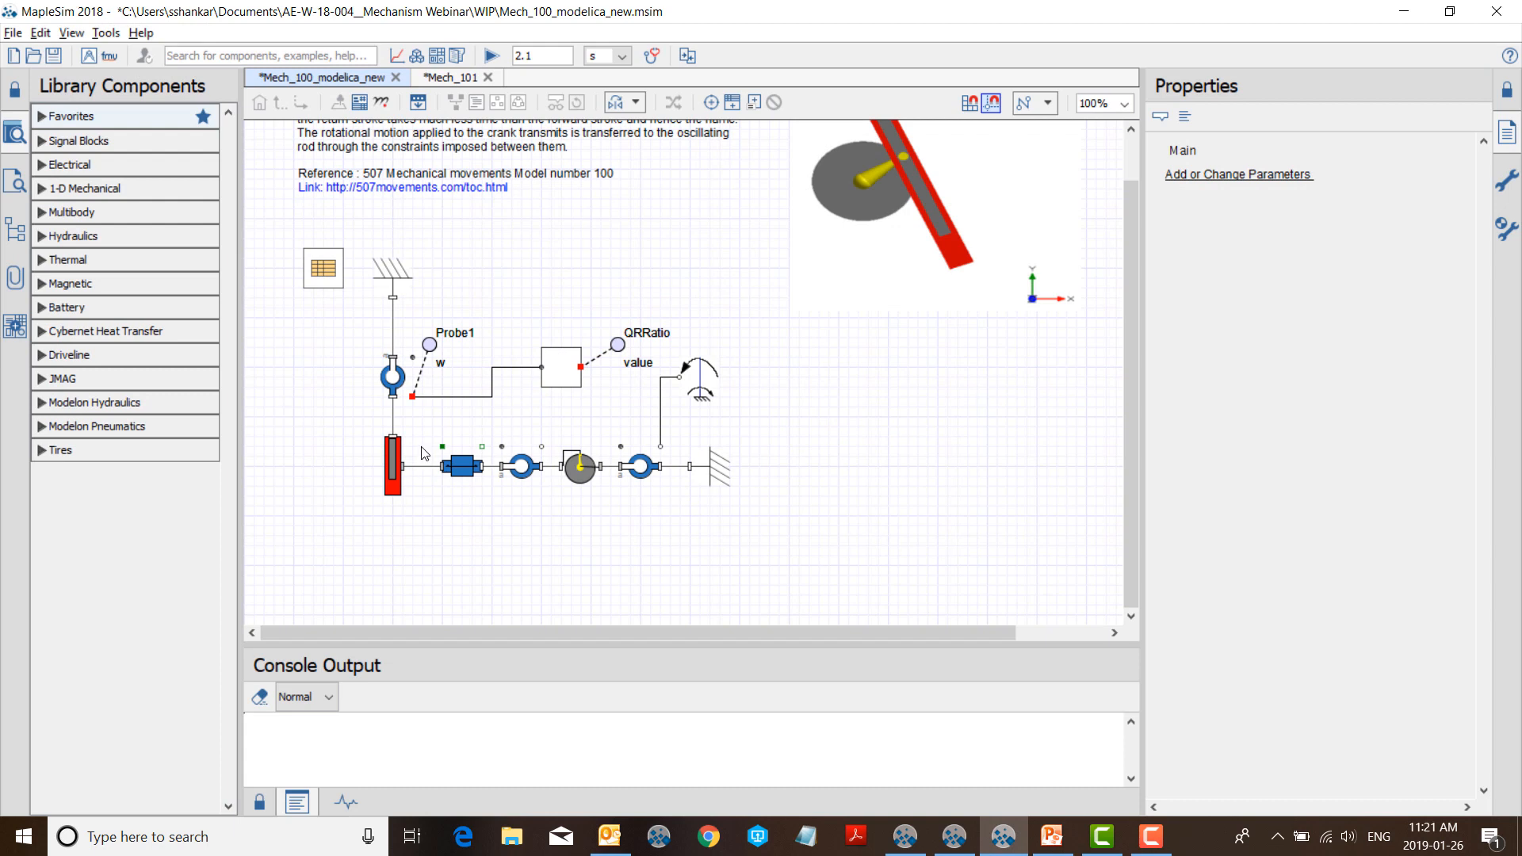
# Open the Parameter Sweep app and check the minimum, maximum and data points set for parameter lc
pyautogui.click(15, 327)
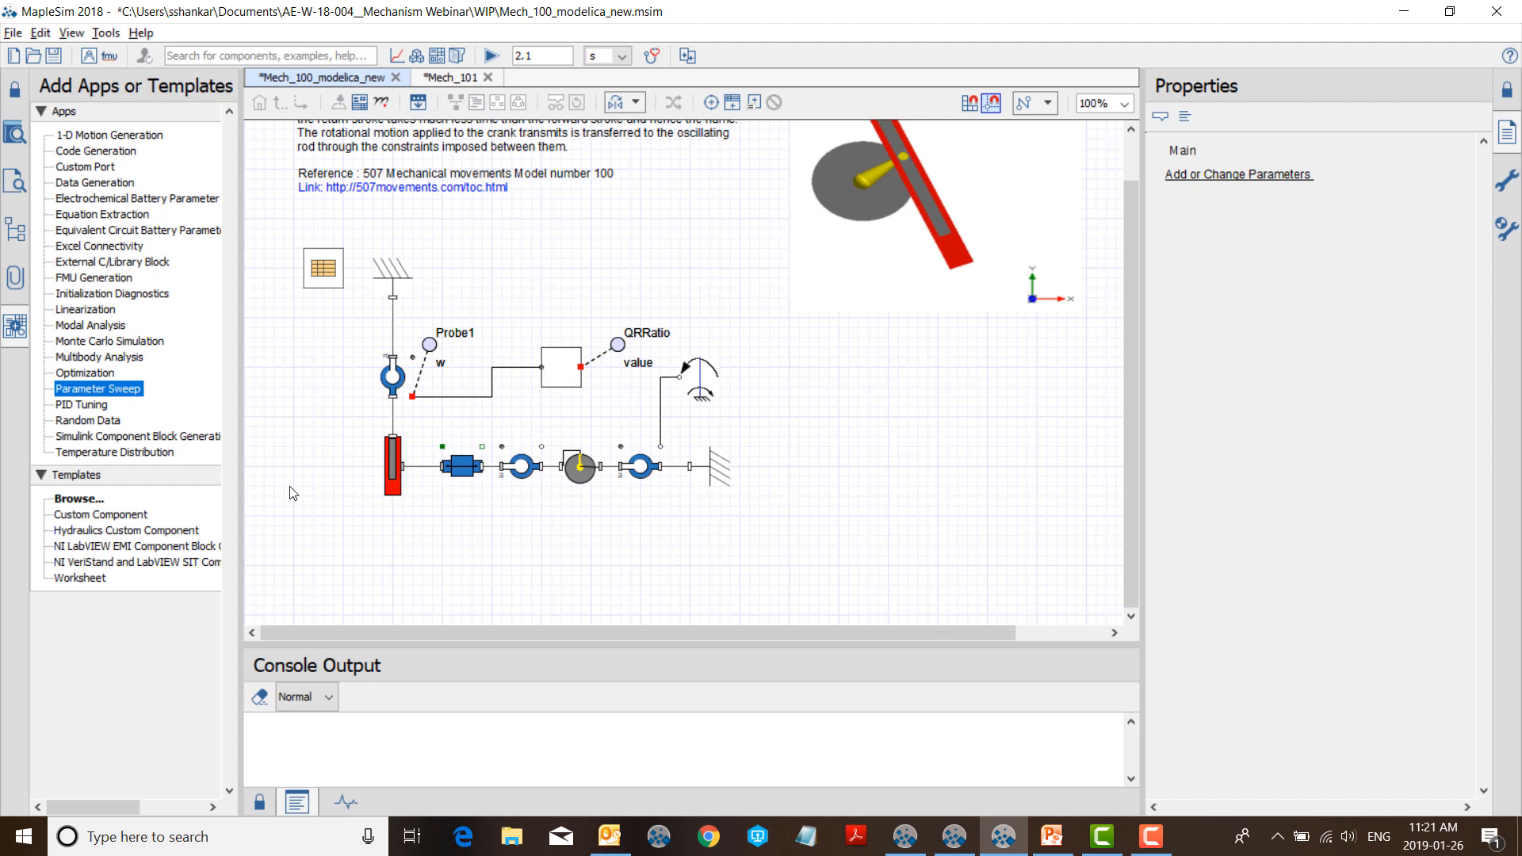
pyautogui.doubleClick(70, 392)
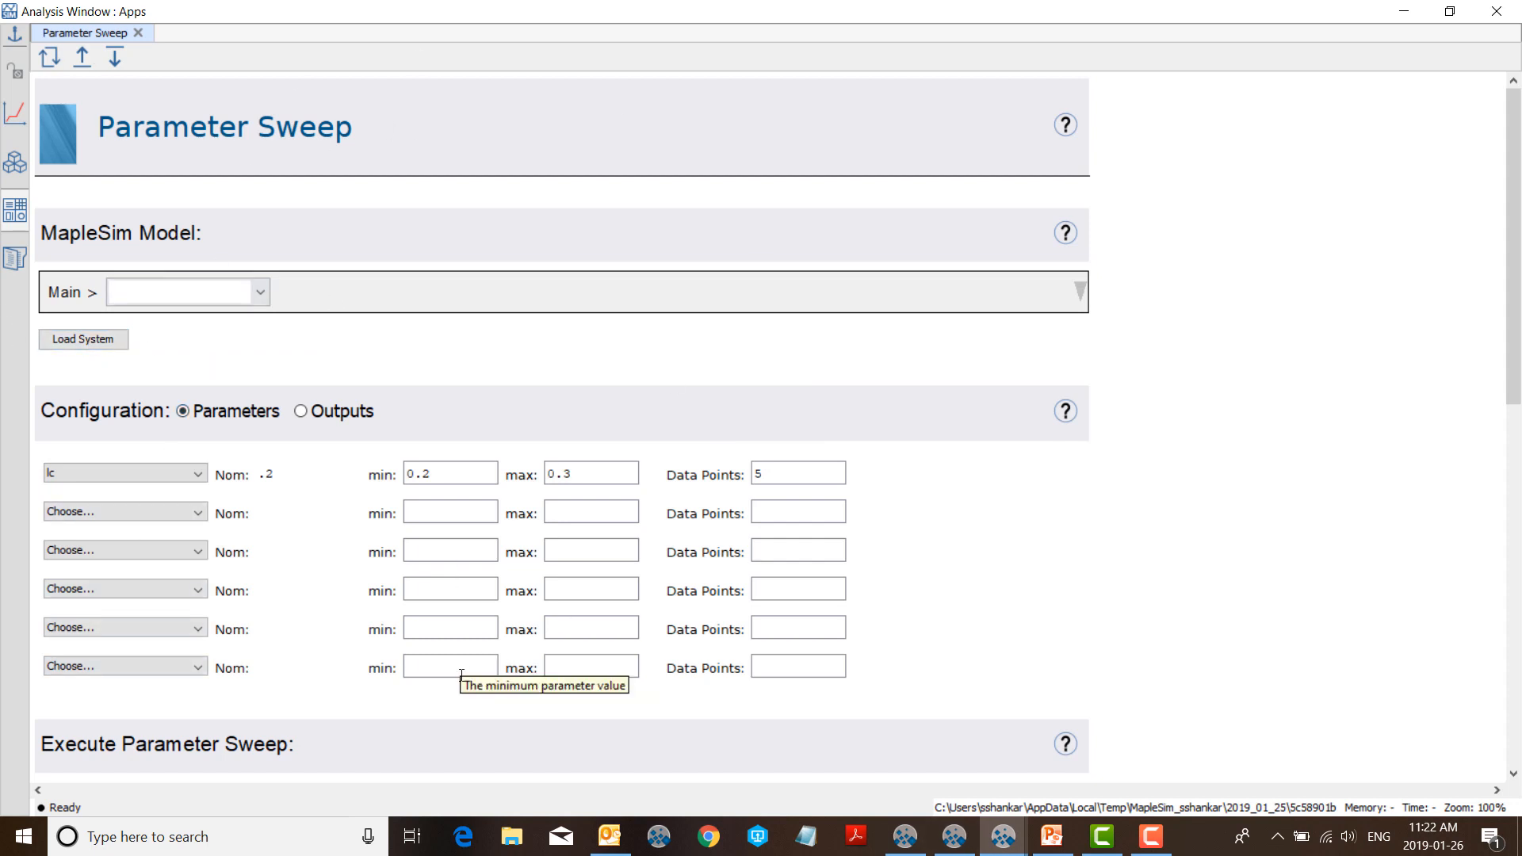
pyautogui.scroll(-1, 159, 428)
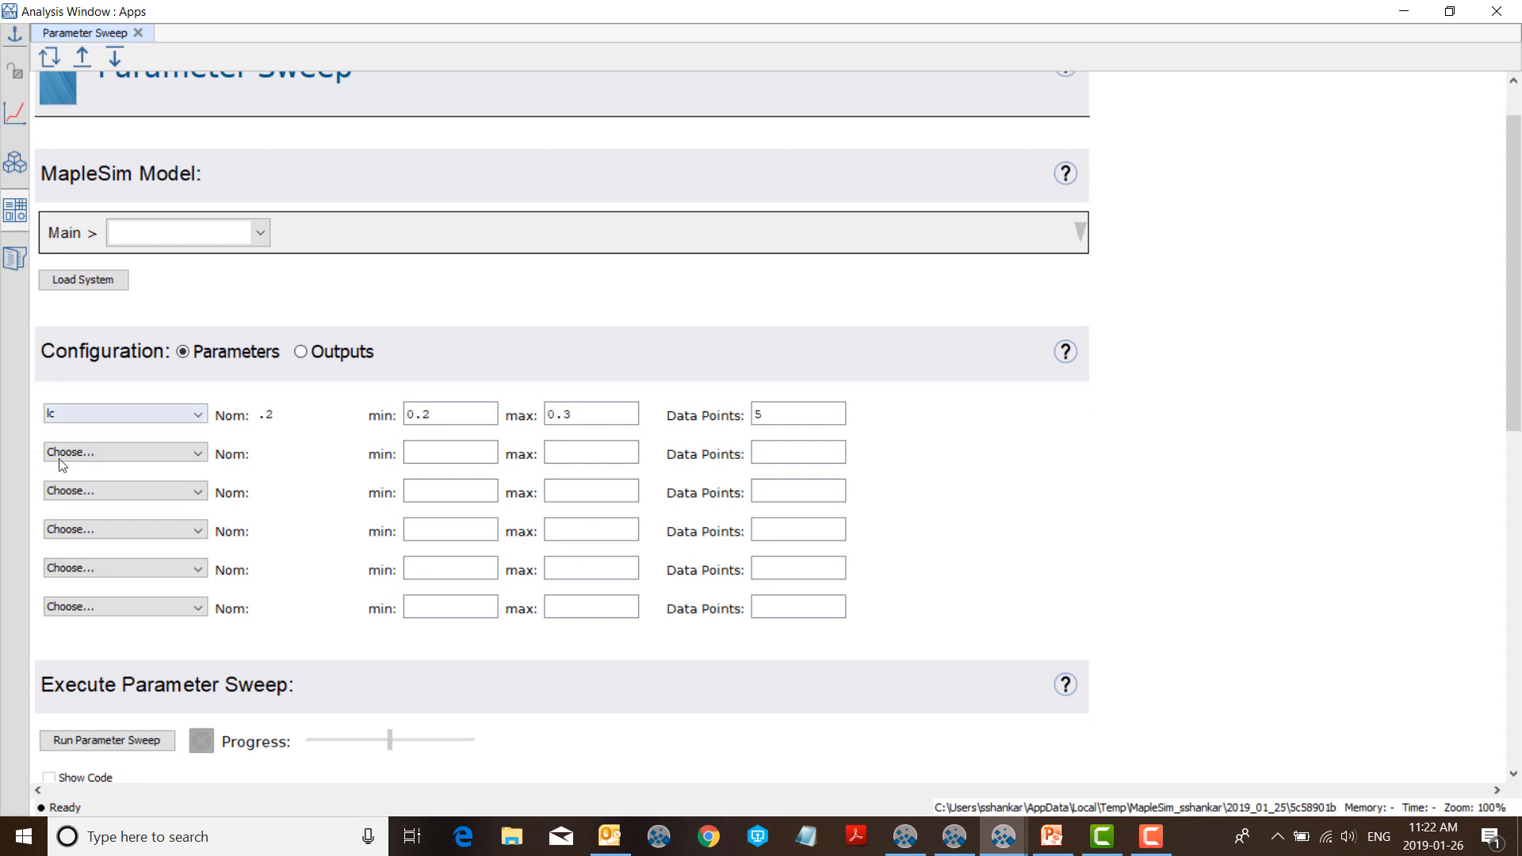
pyautogui.click(447, 421)
pyautogui.click(604, 420)
pyautogui.click(829, 424)
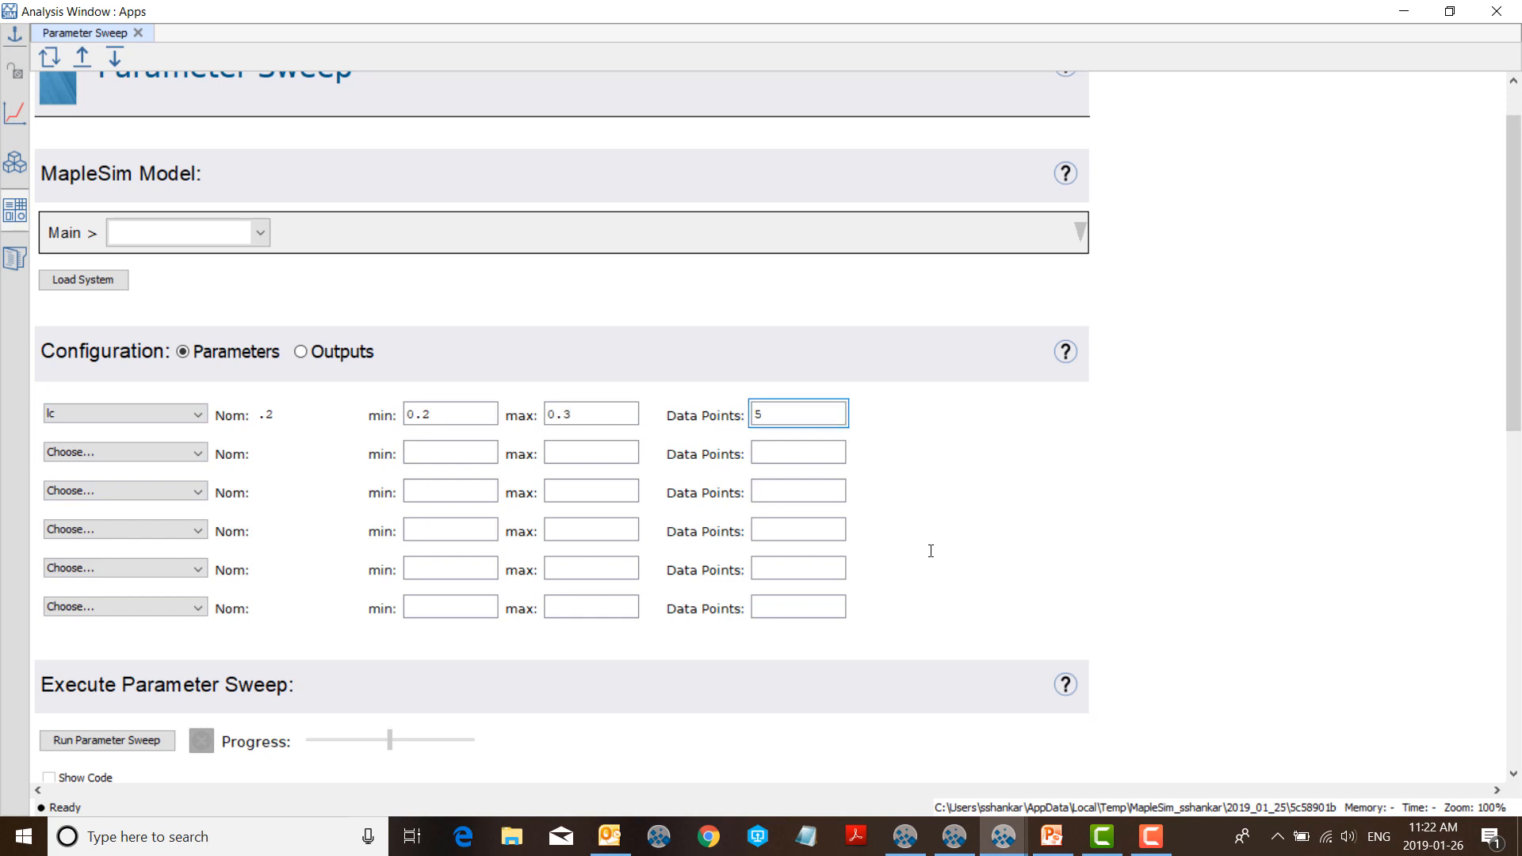
# Choose Main.QRRatio.value(t) as the sweep output and run the parameter sweep
pyautogui.click(302, 353)
pyautogui.click(105, 508)
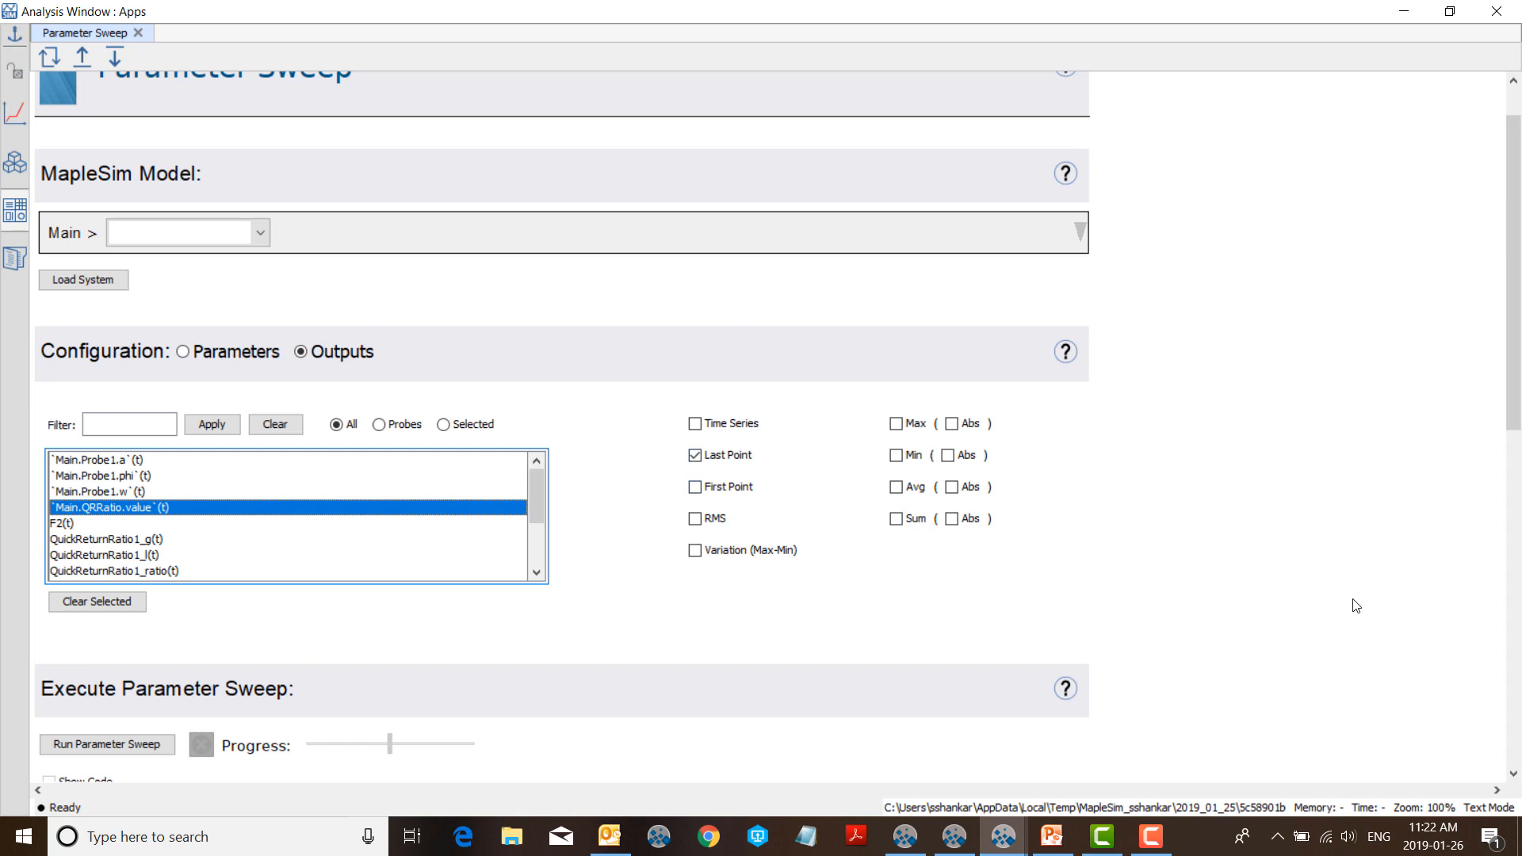
pyautogui.scroll(-3, 1357, 606)
pyautogui.click(168, 626)
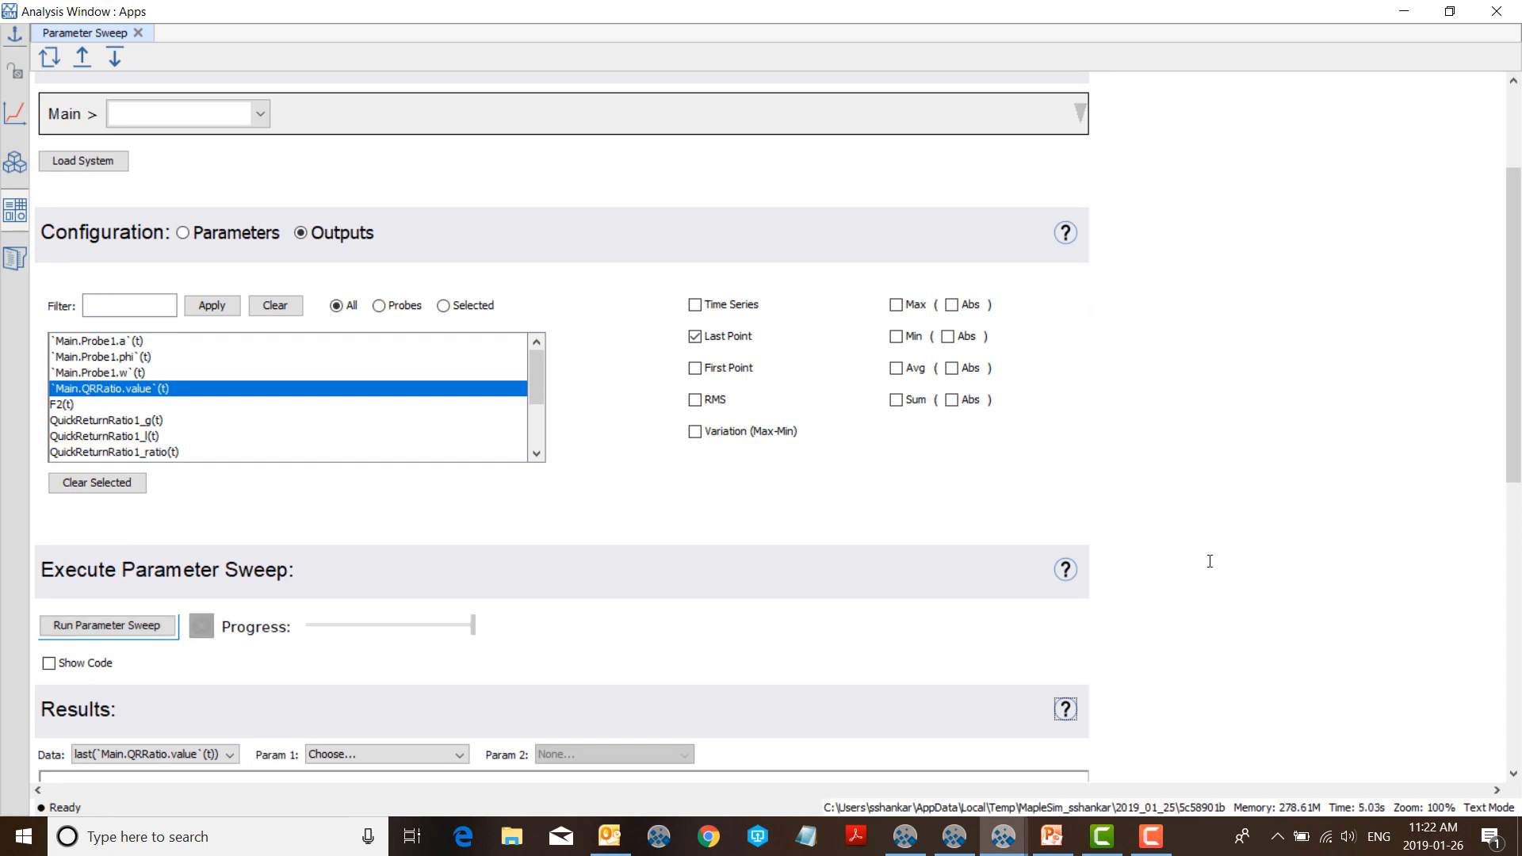
# Plot the last QRRatio value against lc, close the sweep window, and bring back the component library
pyautogui.scroll(-7, 1209, 561)
pyautogui.click(367, 221)
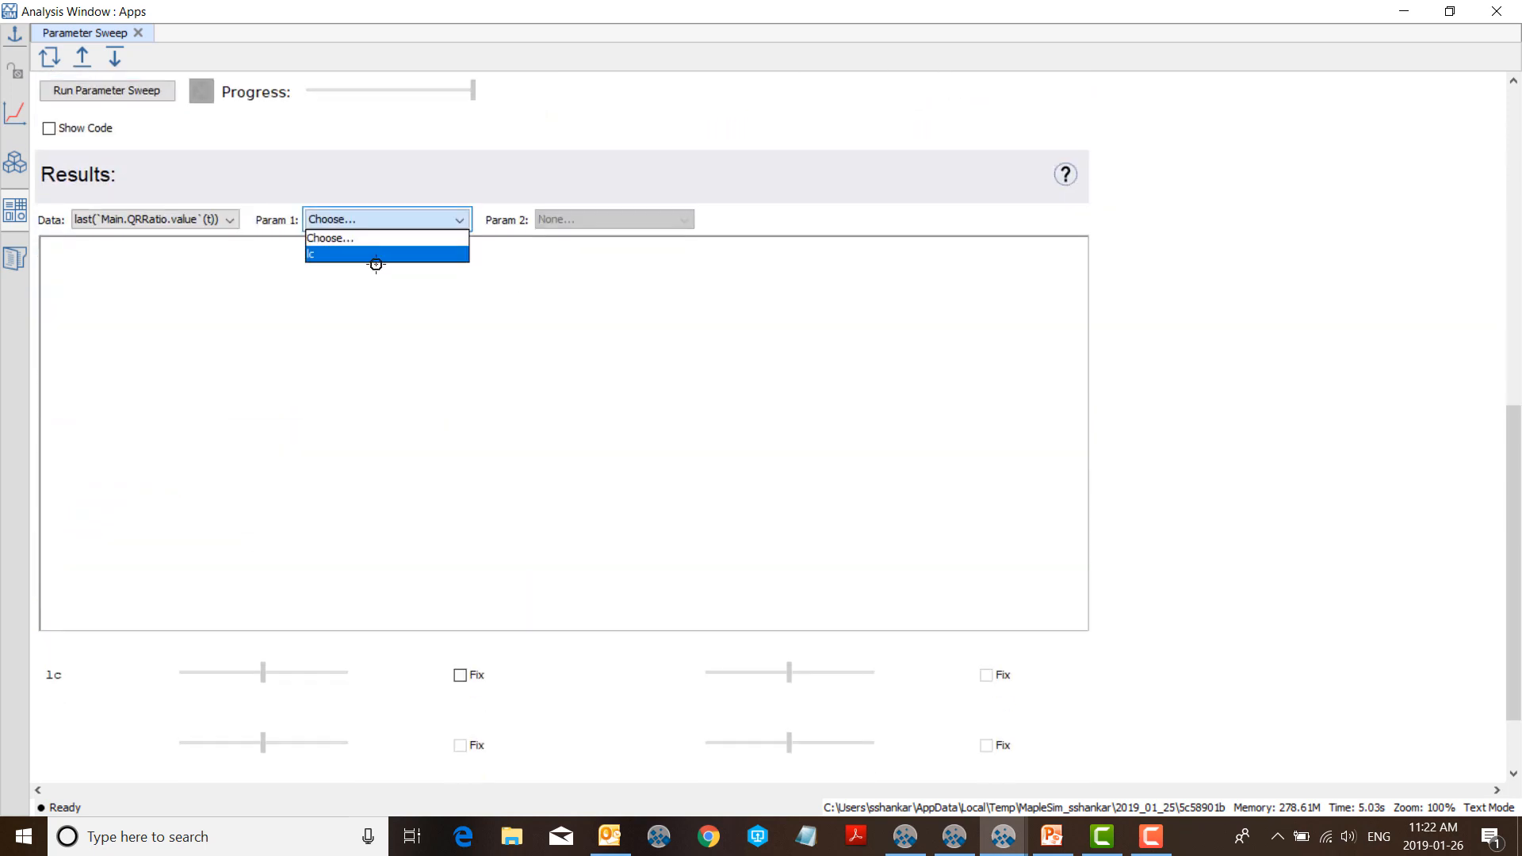
pyautogui.click(376, 257)
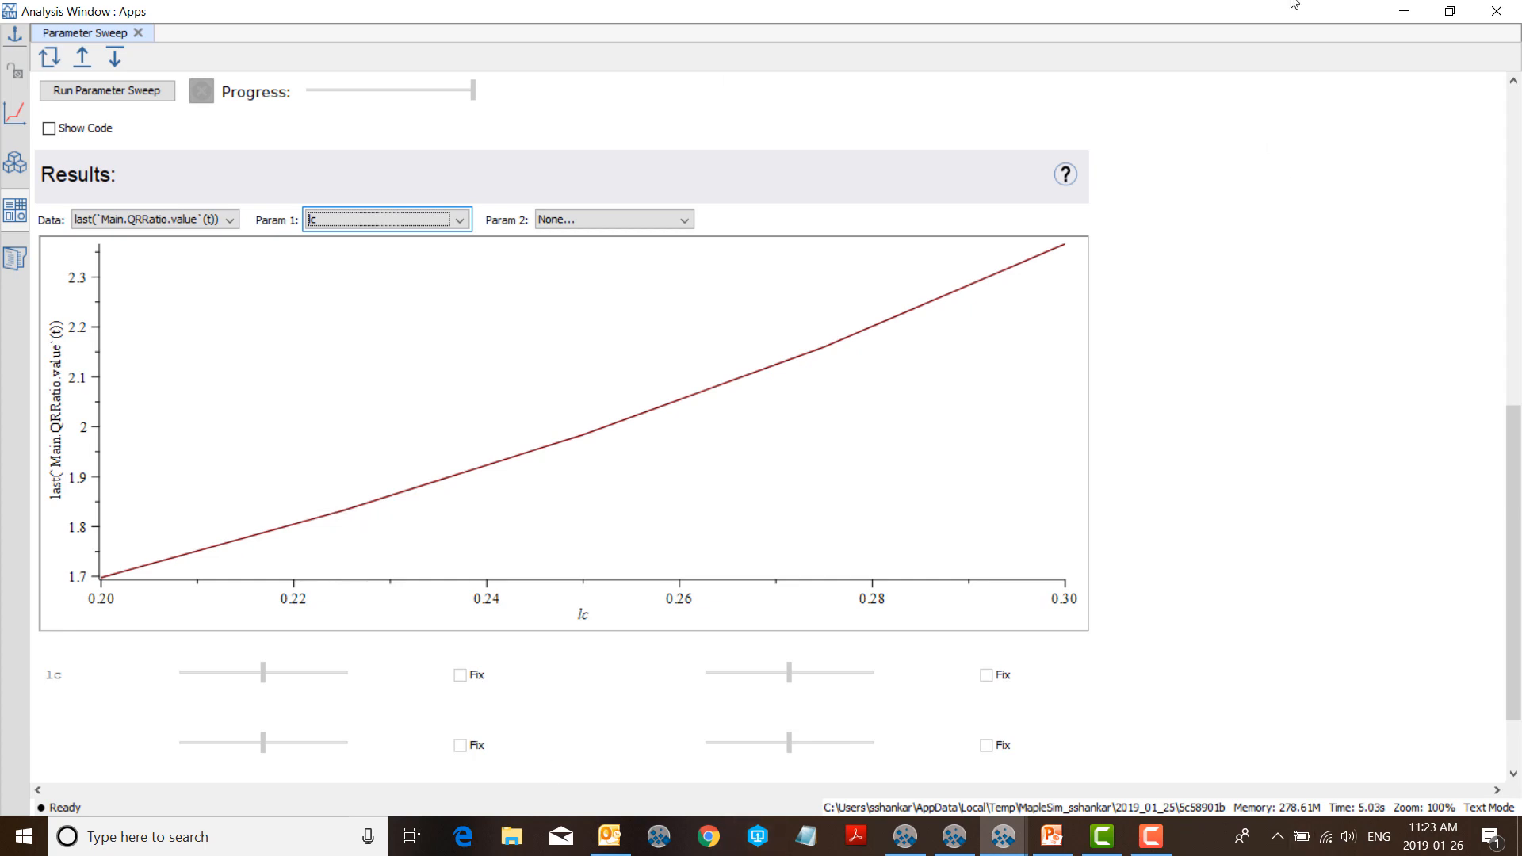
pyautogui.click(1481, 8)
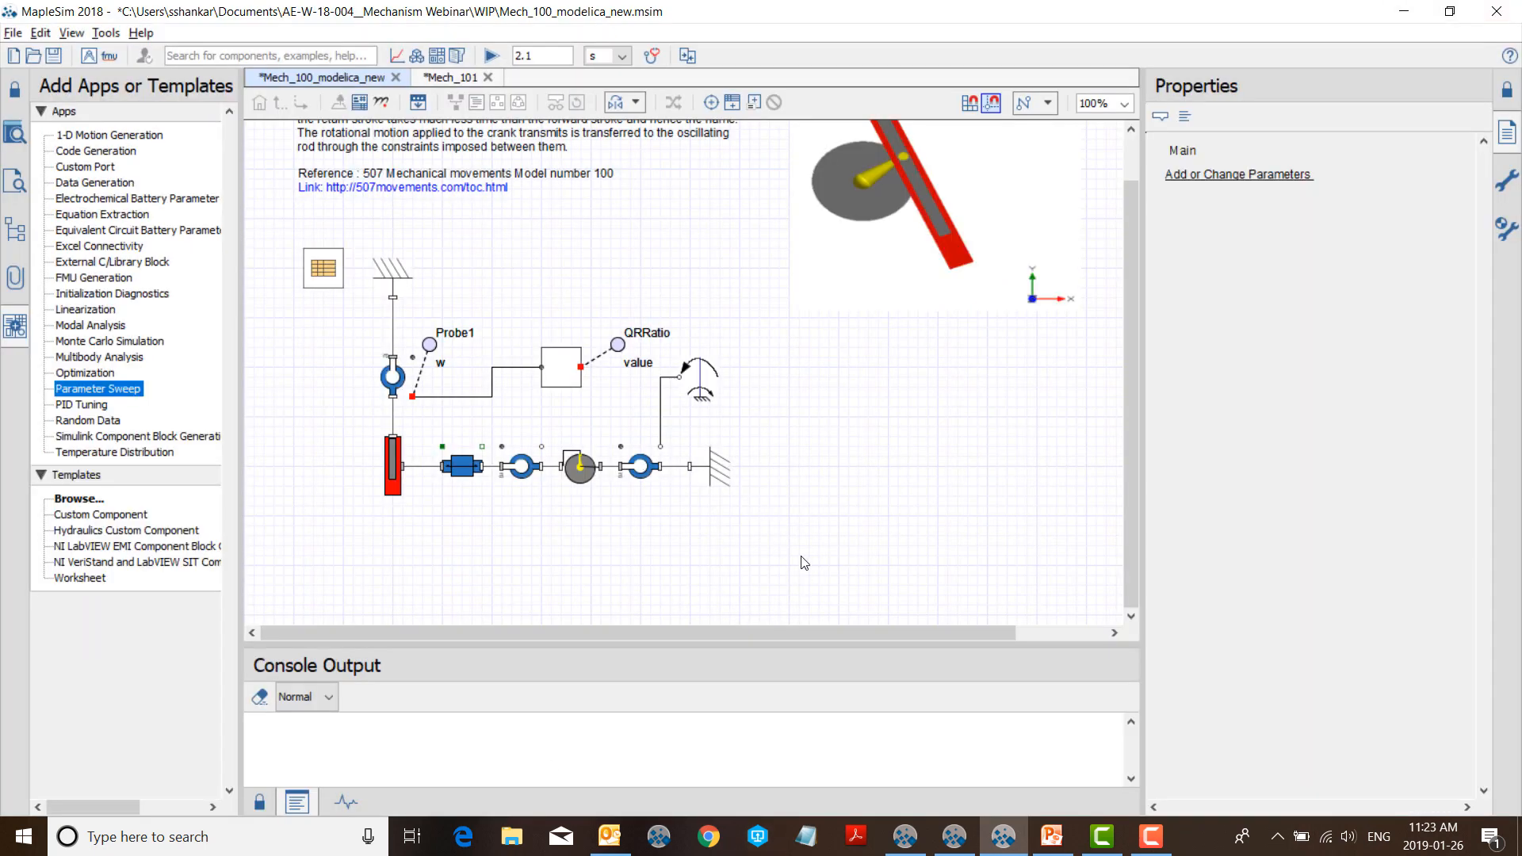
pyautogui.click(14, 131)
# Switch to the PowerPoint presentation, present slide 6 on calculating the natural frequency, and end the slide show
pyautogui.click(1052, 836)
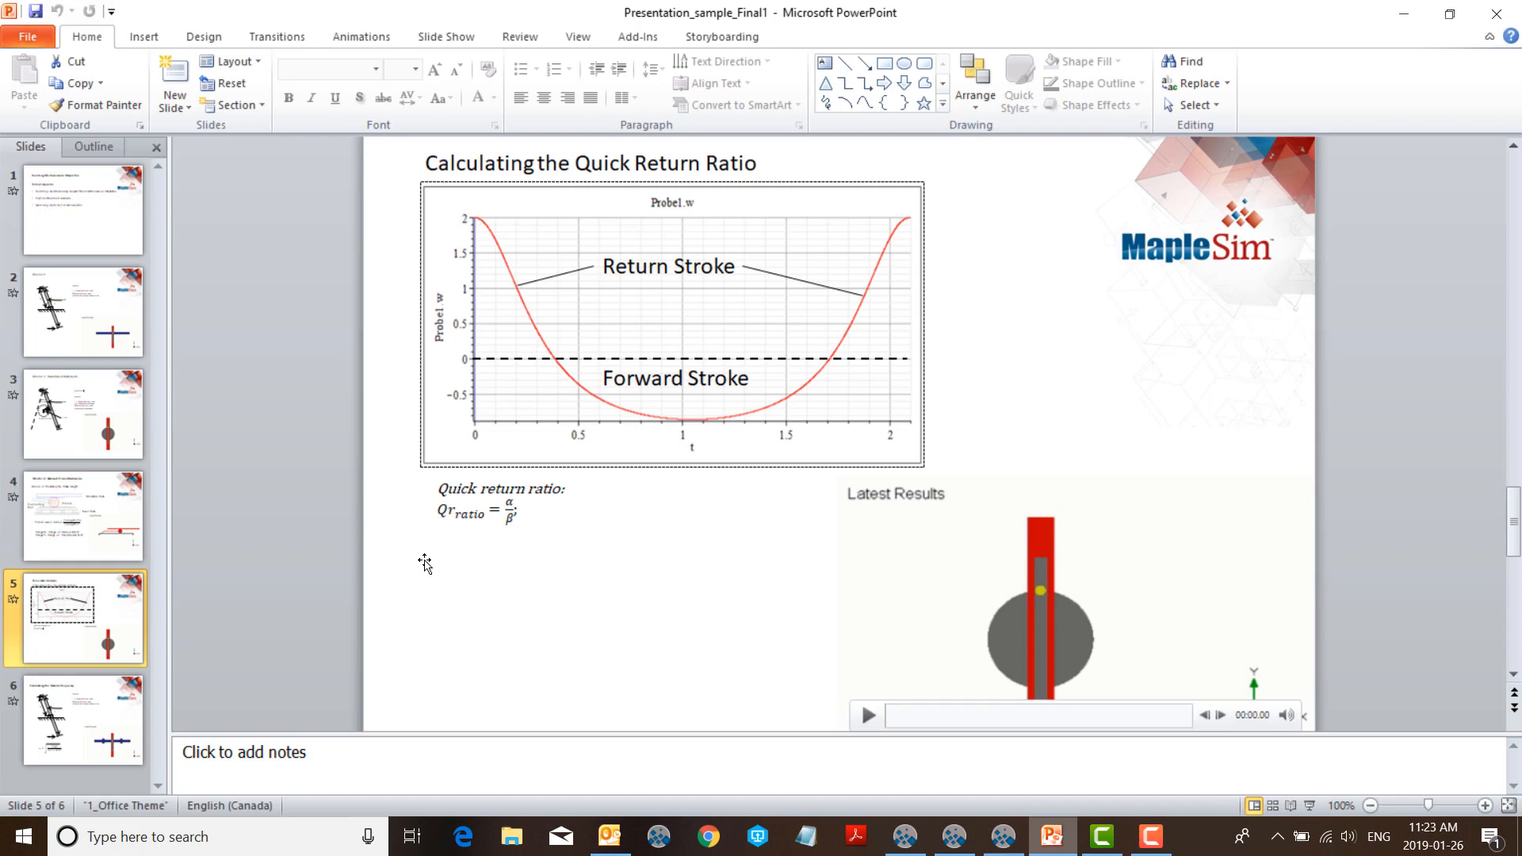
pyautogui.click(79, 733)
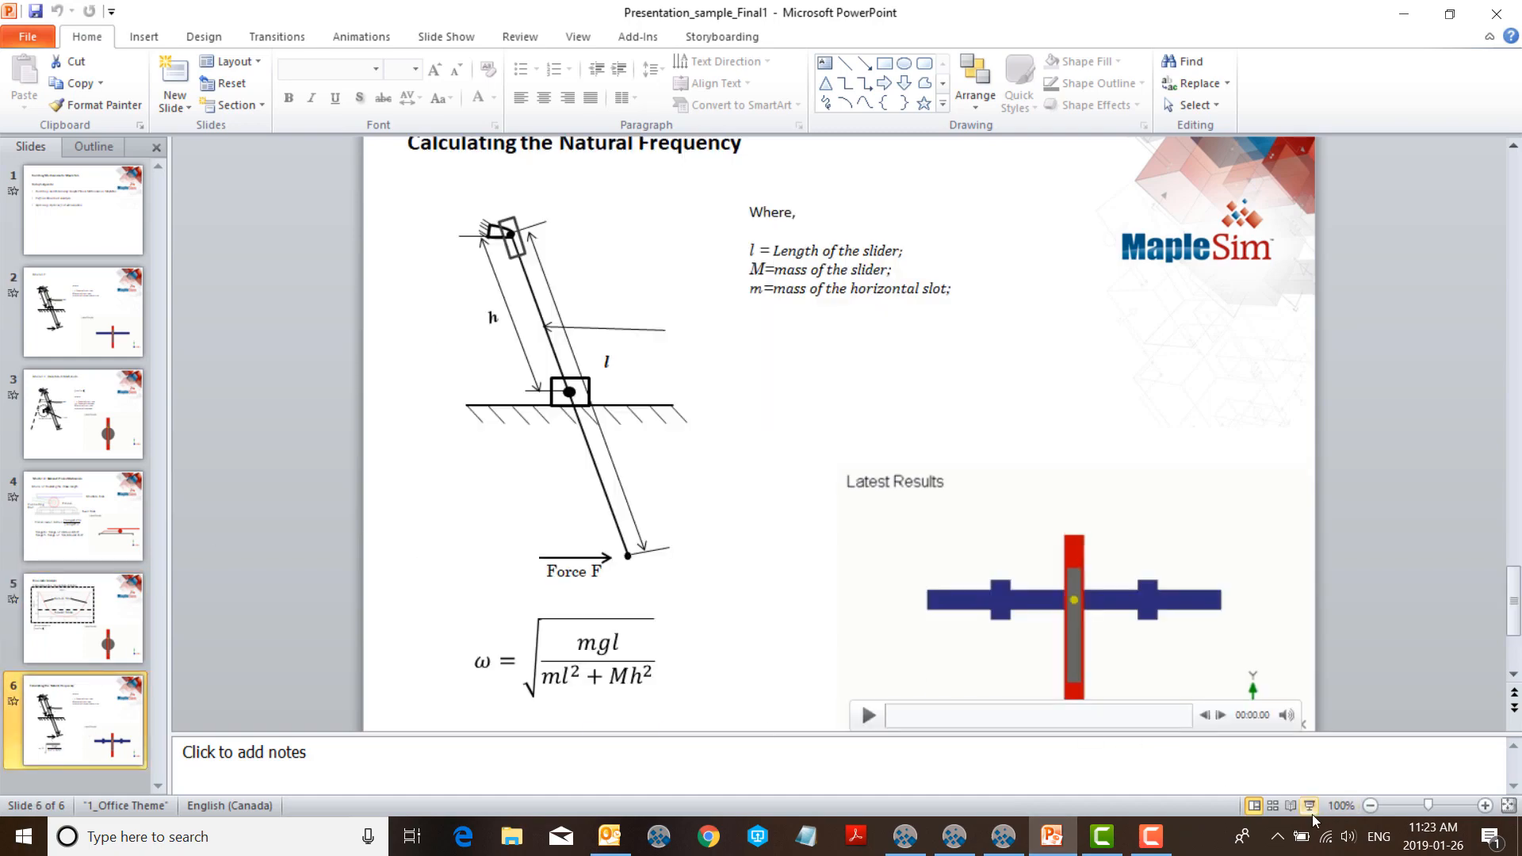
pyautogui.click(1311, 815)
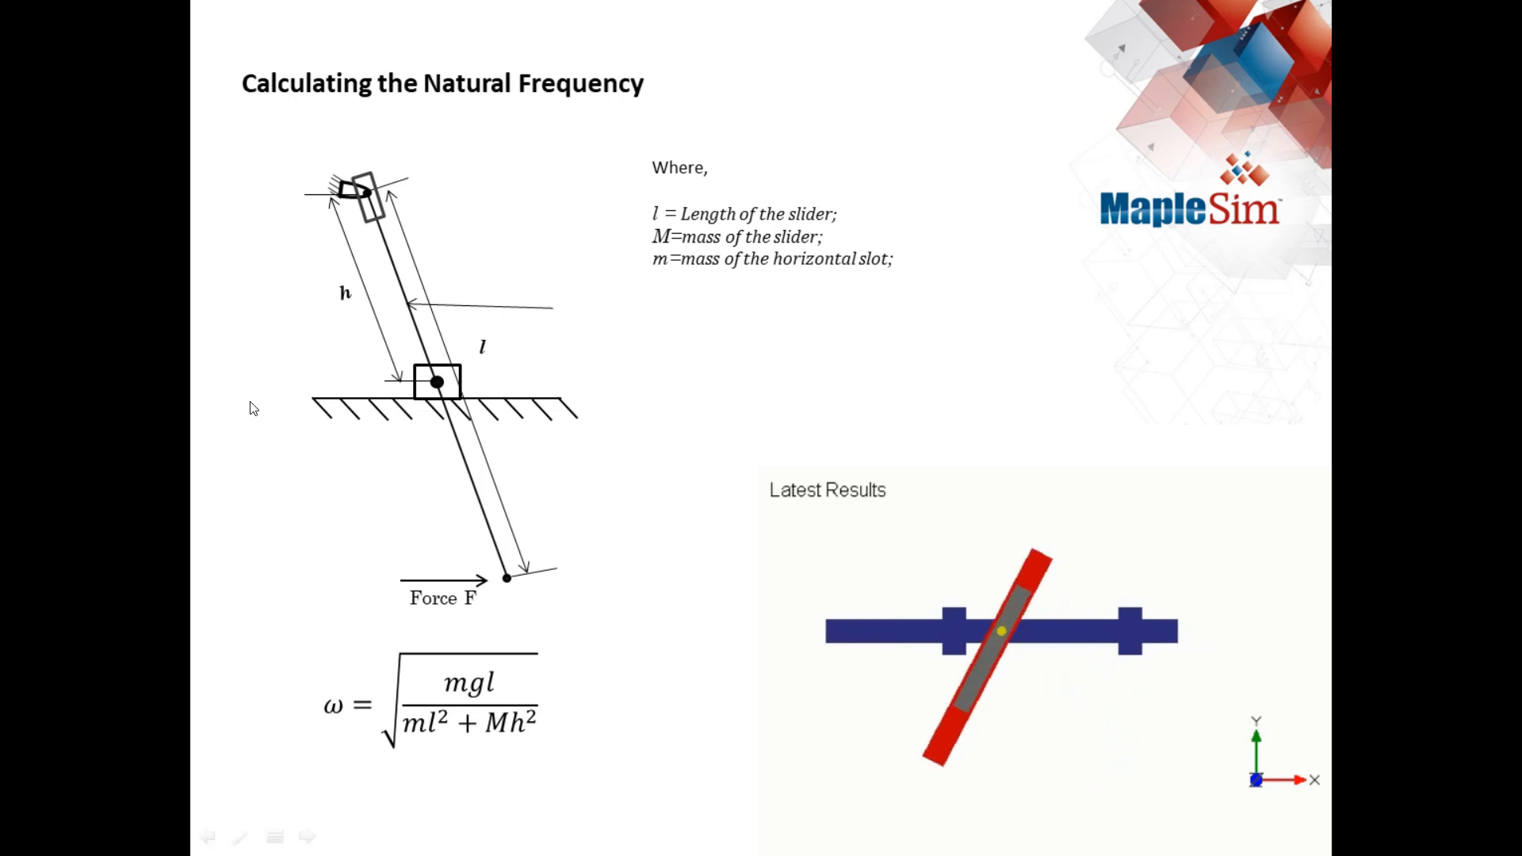
pyautogui.press('Escape')
# Switch back to MapleSim, bring up the Mech_101 model, and open its attached NF.mw worksheet in Maple
pyautogui.click(1018, 838)
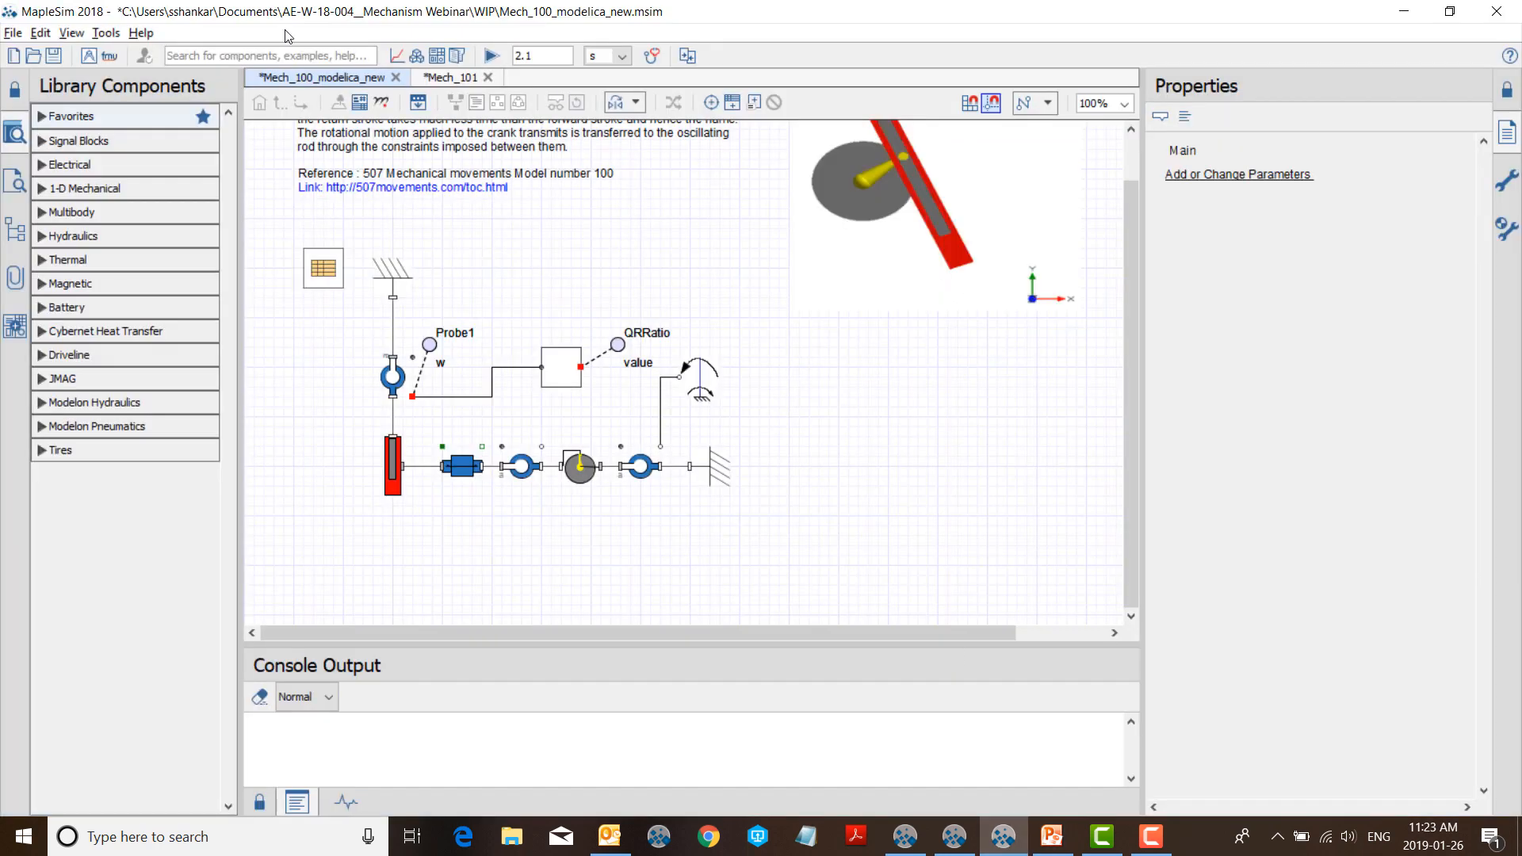
pyautogui.click(469, 79)
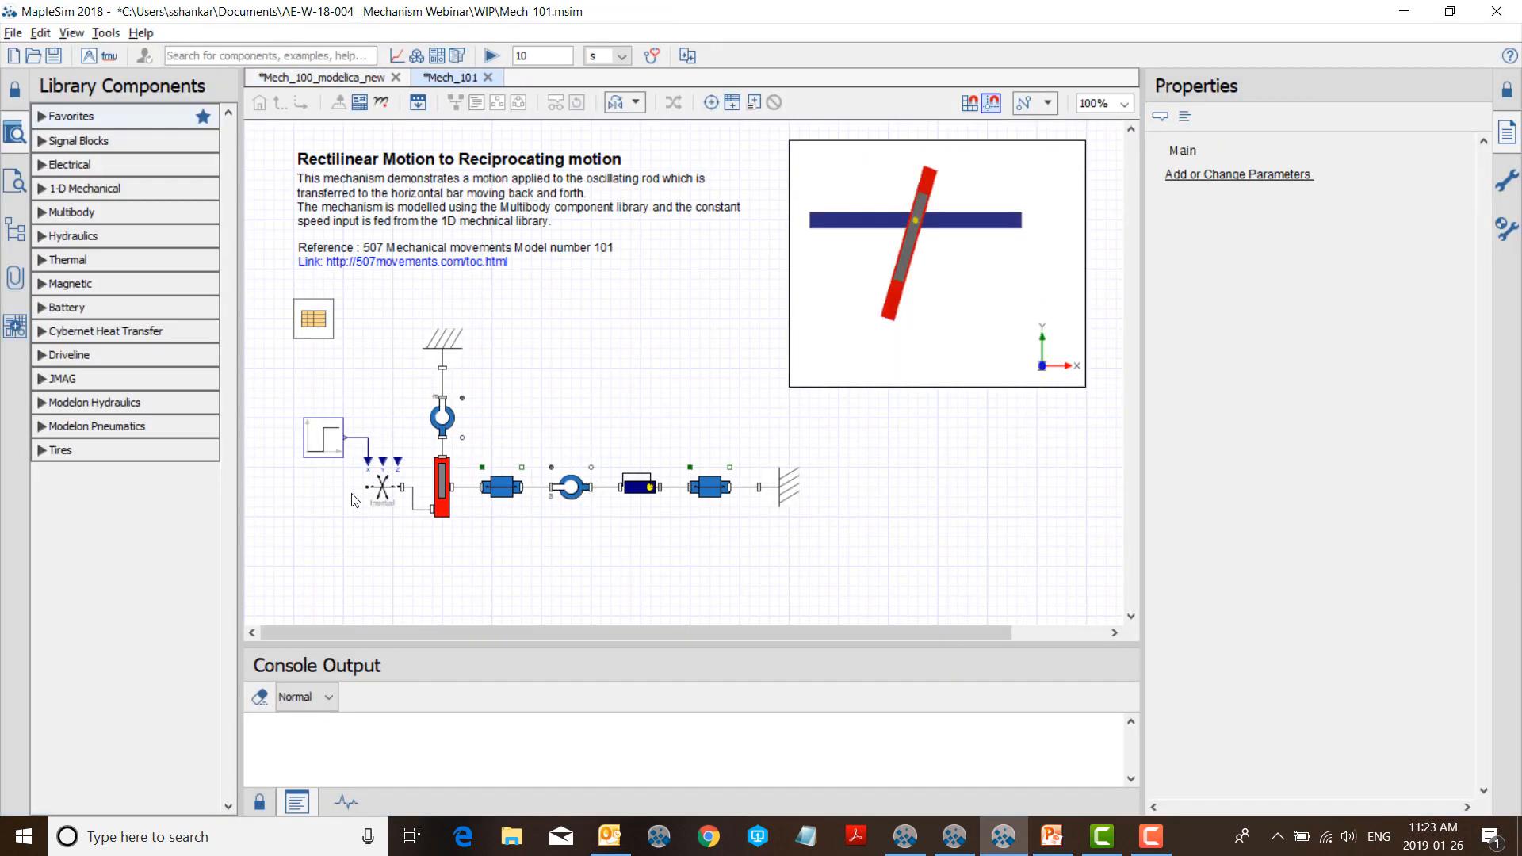
pyautogui.click(14, 326)
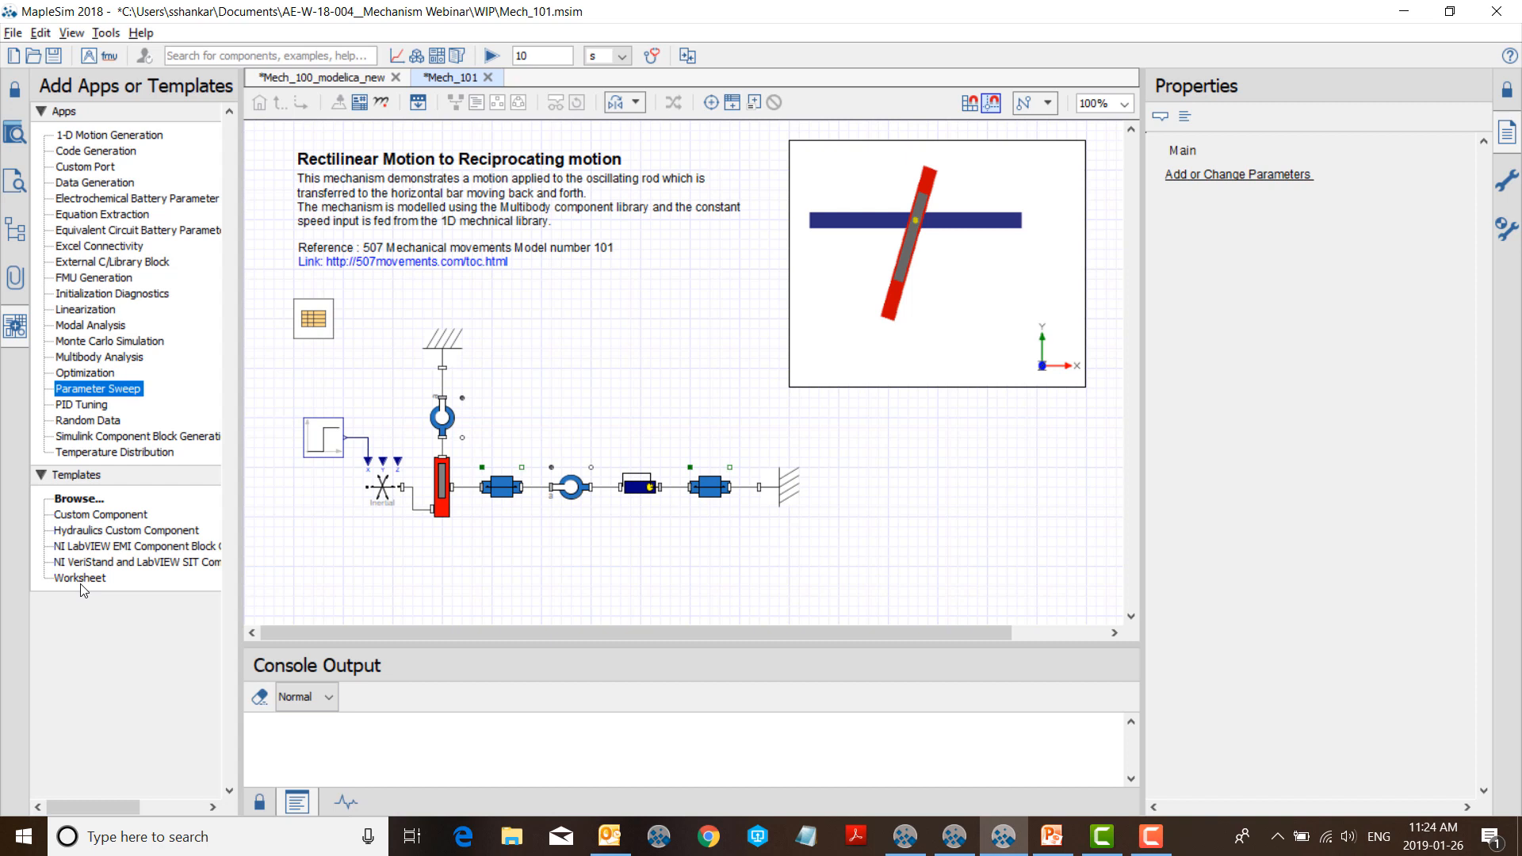
pyautogui.click(15, 279)
pyautogui.doubleClick(73, 147)
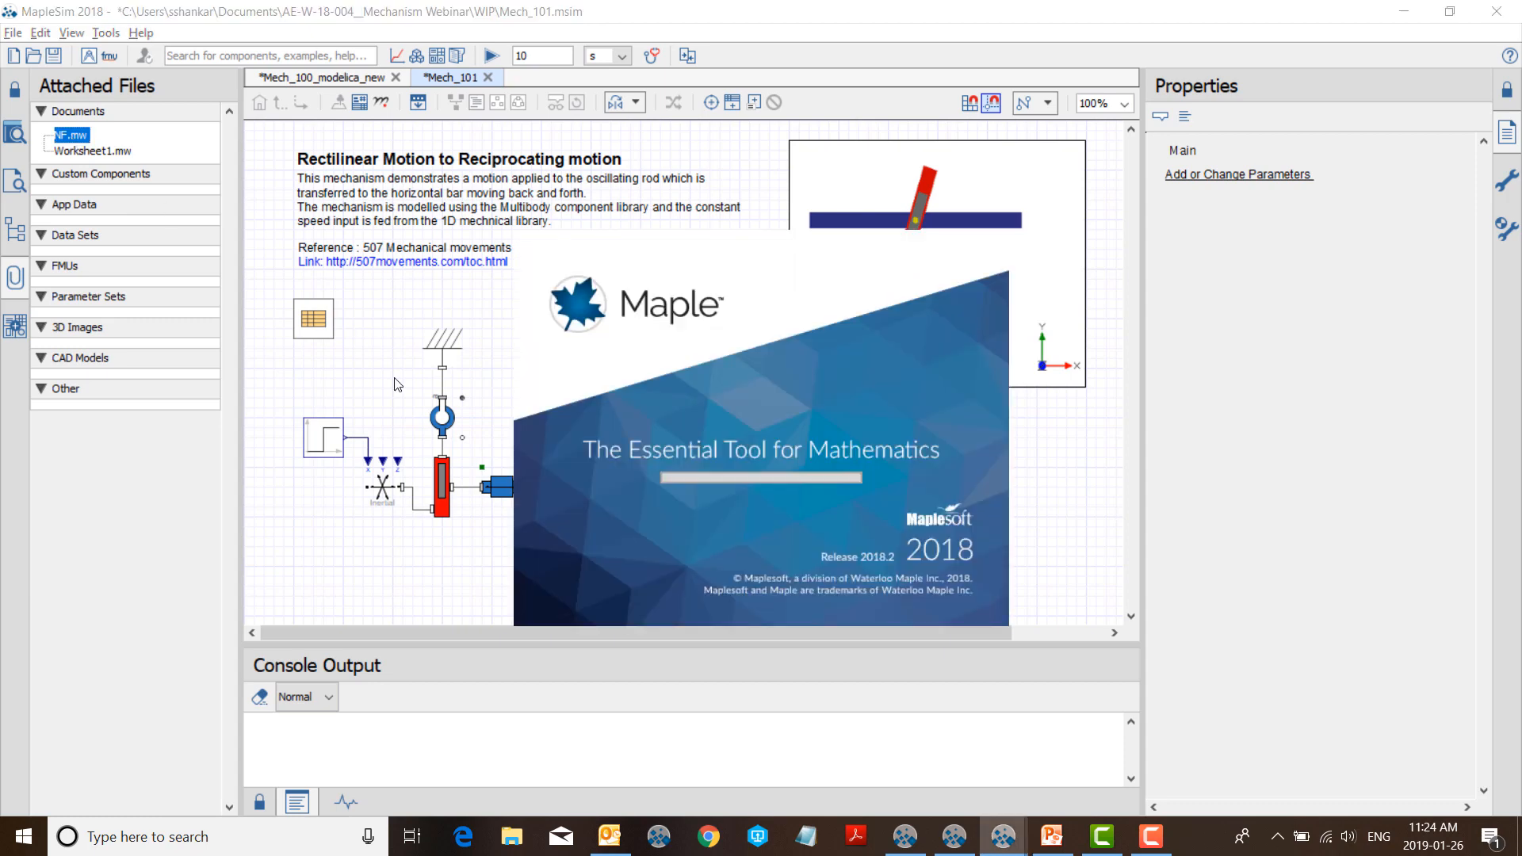
# Execute the A := MapleSim:-LinkModel() command in the worksheet to link the MapleSim model
pyautogui.scroll(-3, 1465, 483)
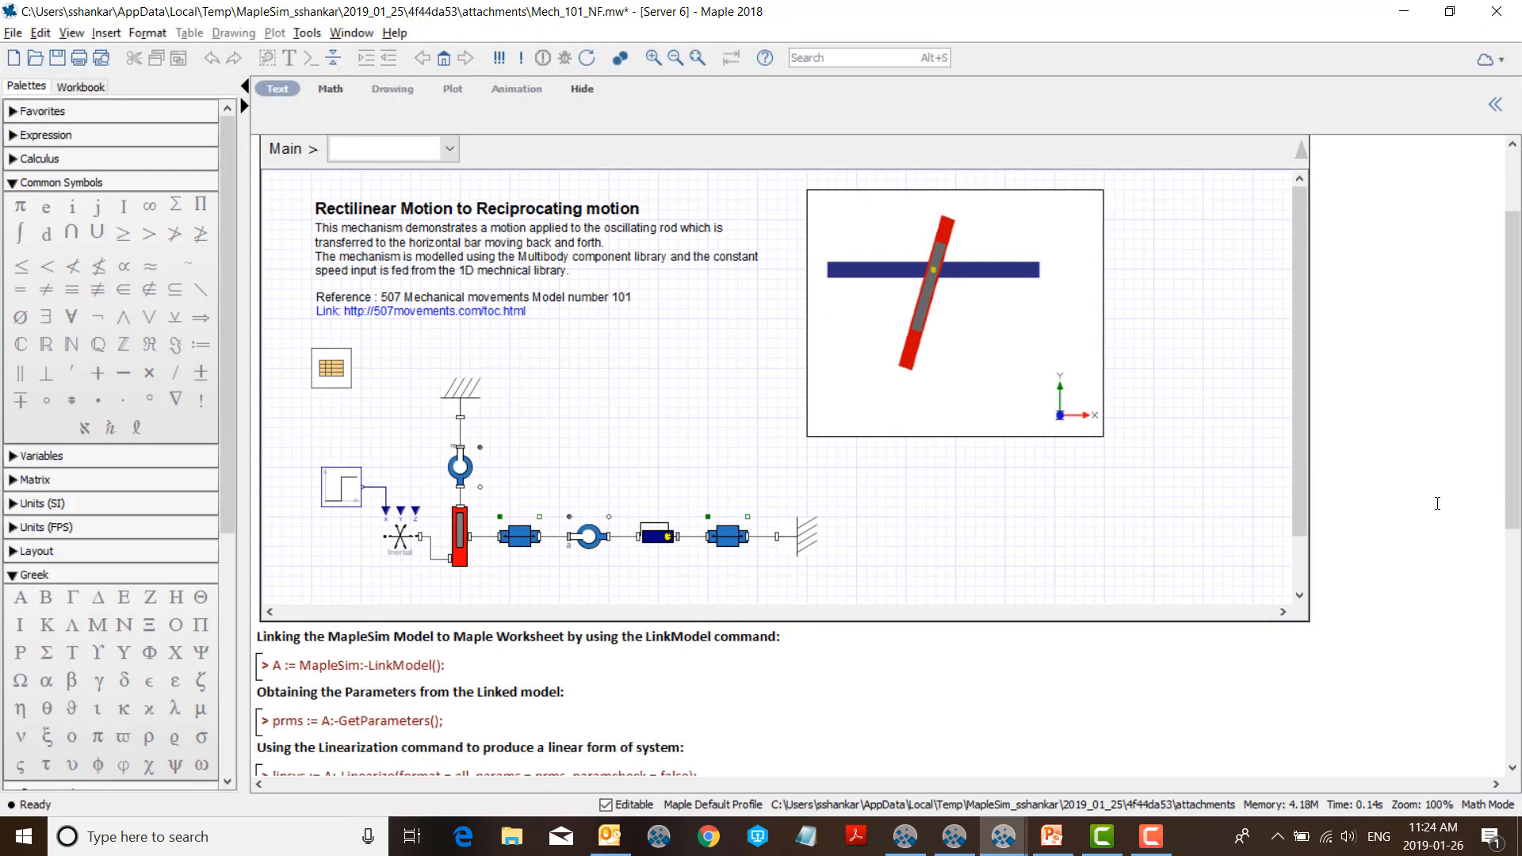
pyautogui.scroll(-6, 717, 624)
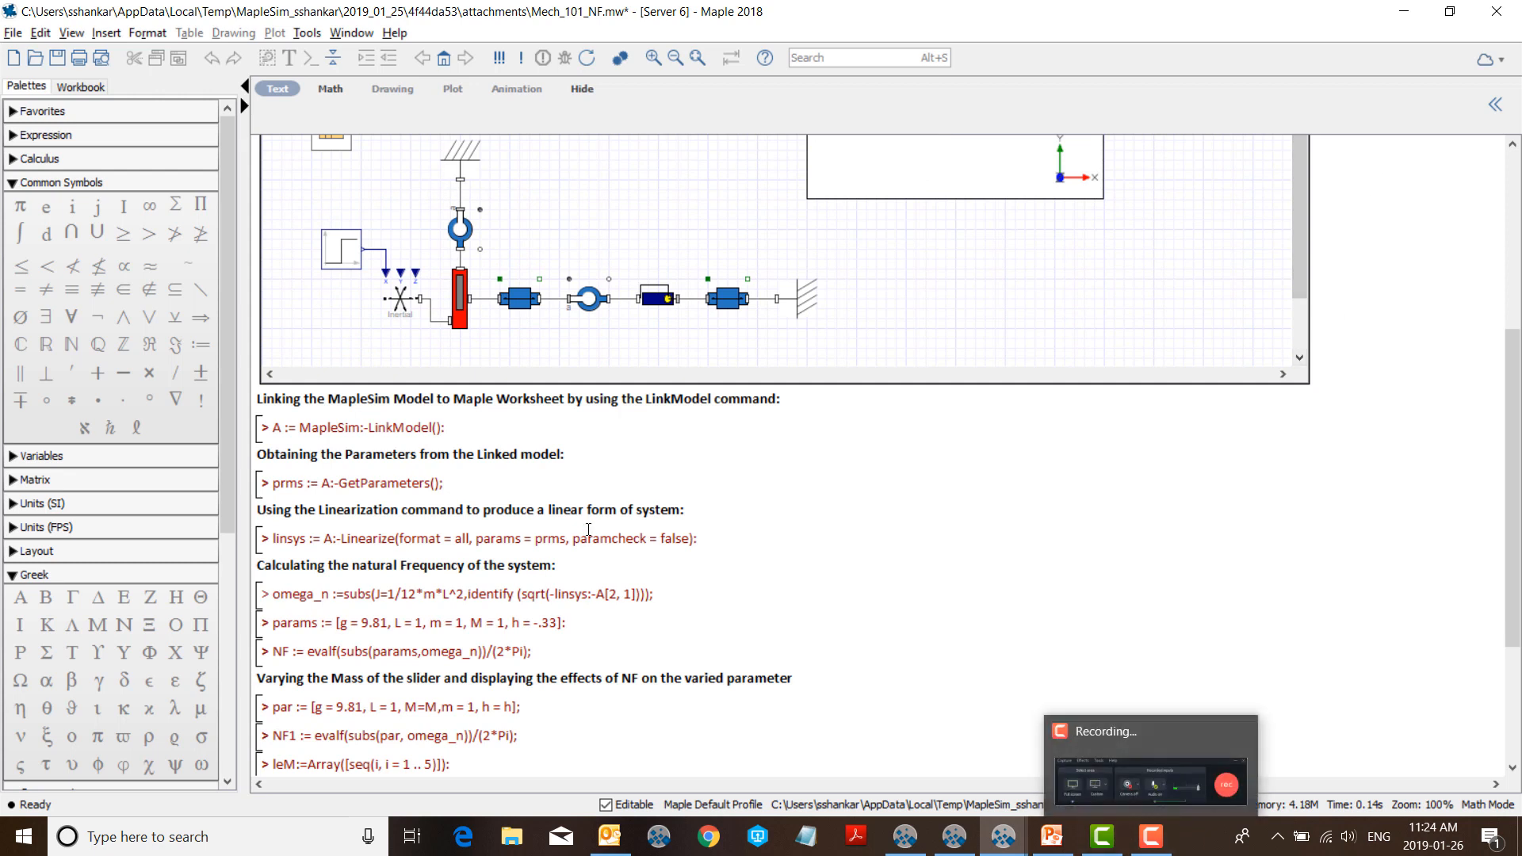
pyautogui.click(445, 427)
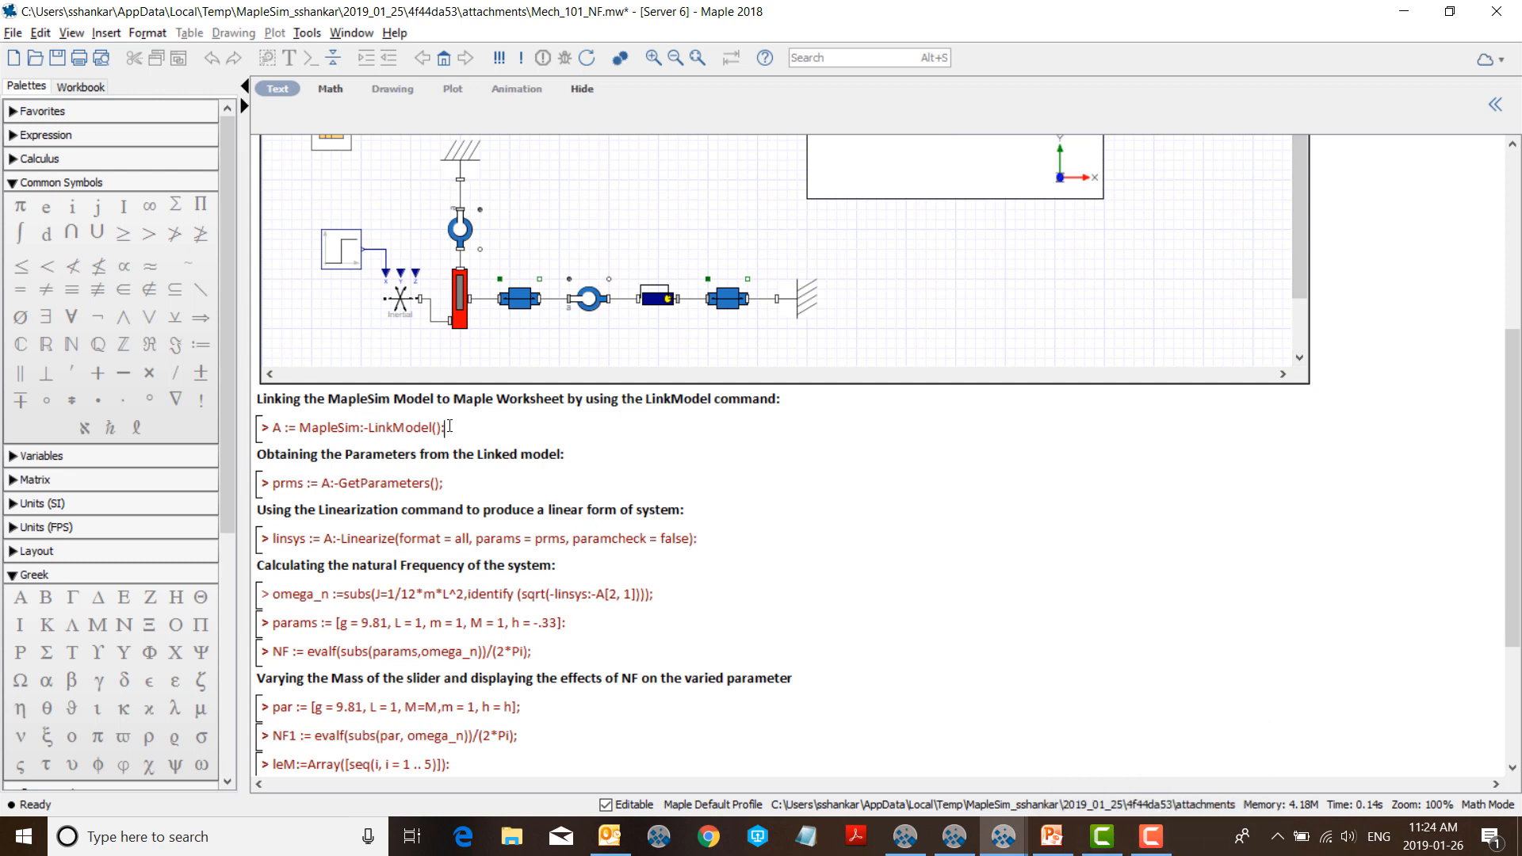
pyautogui.press('Return')
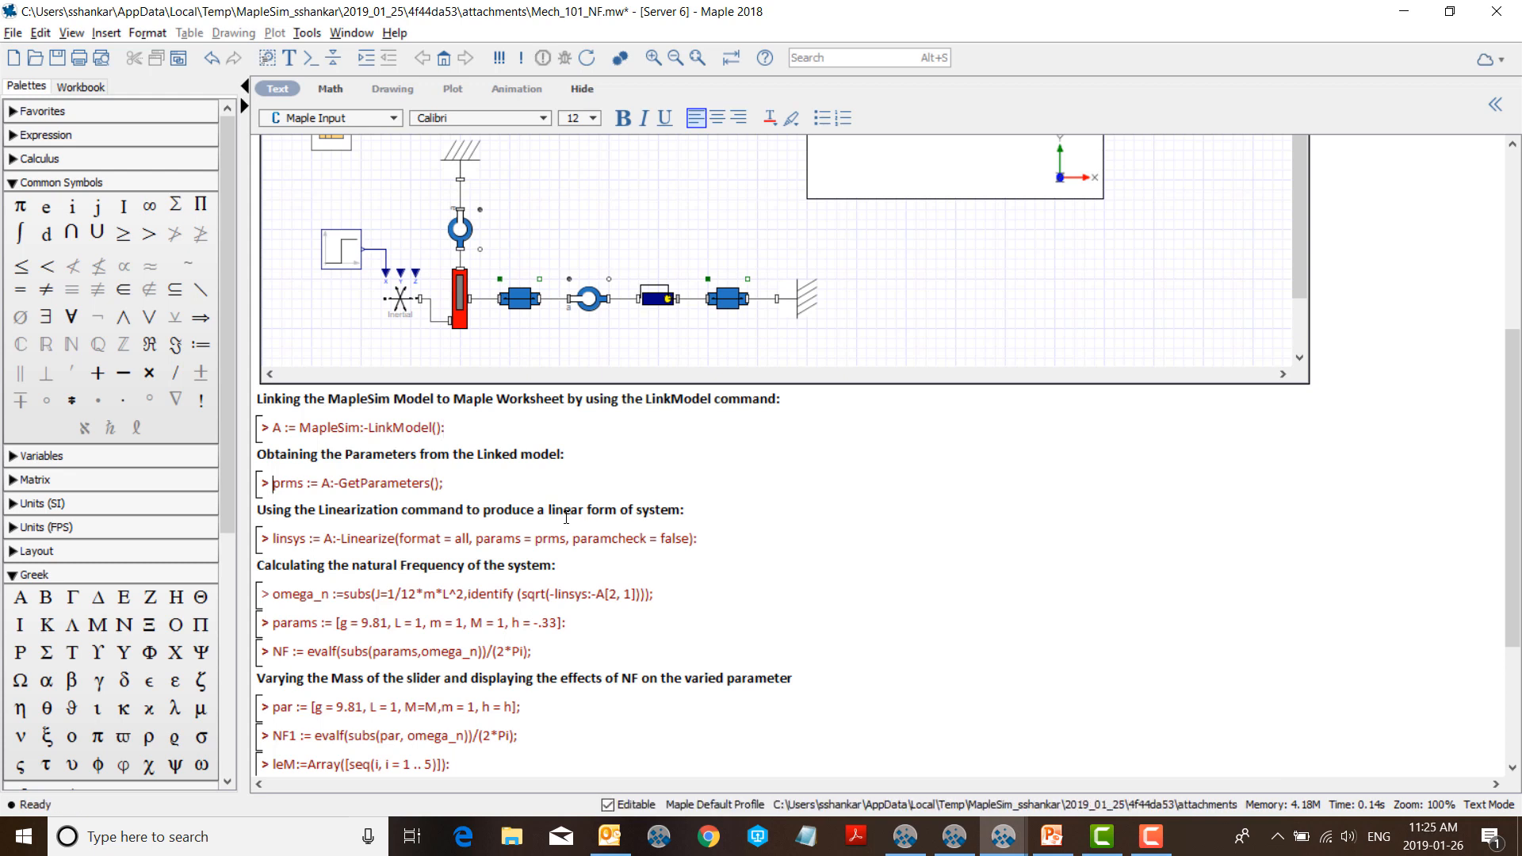